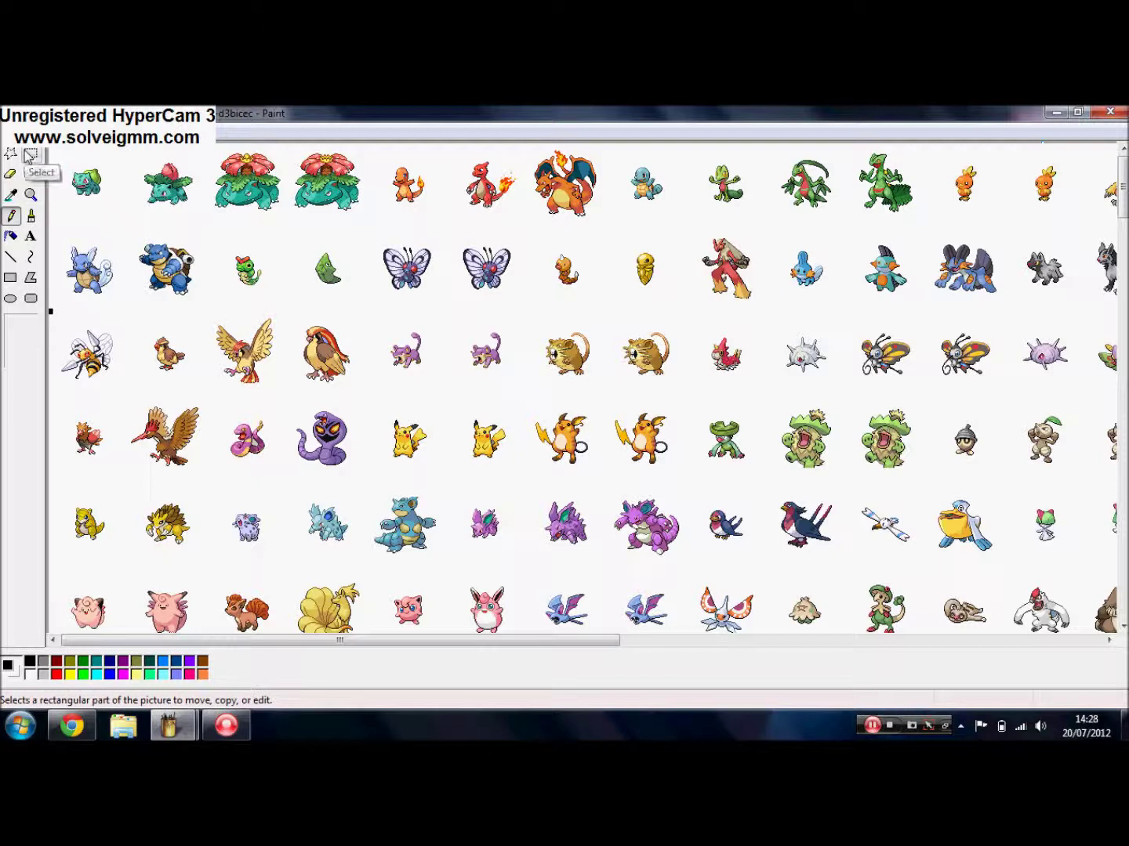
- Look through the Pokémon sprite sheet across and down to its last rows for sprites to combine
{"action": "left_click", "coordinate": [29, 156]}
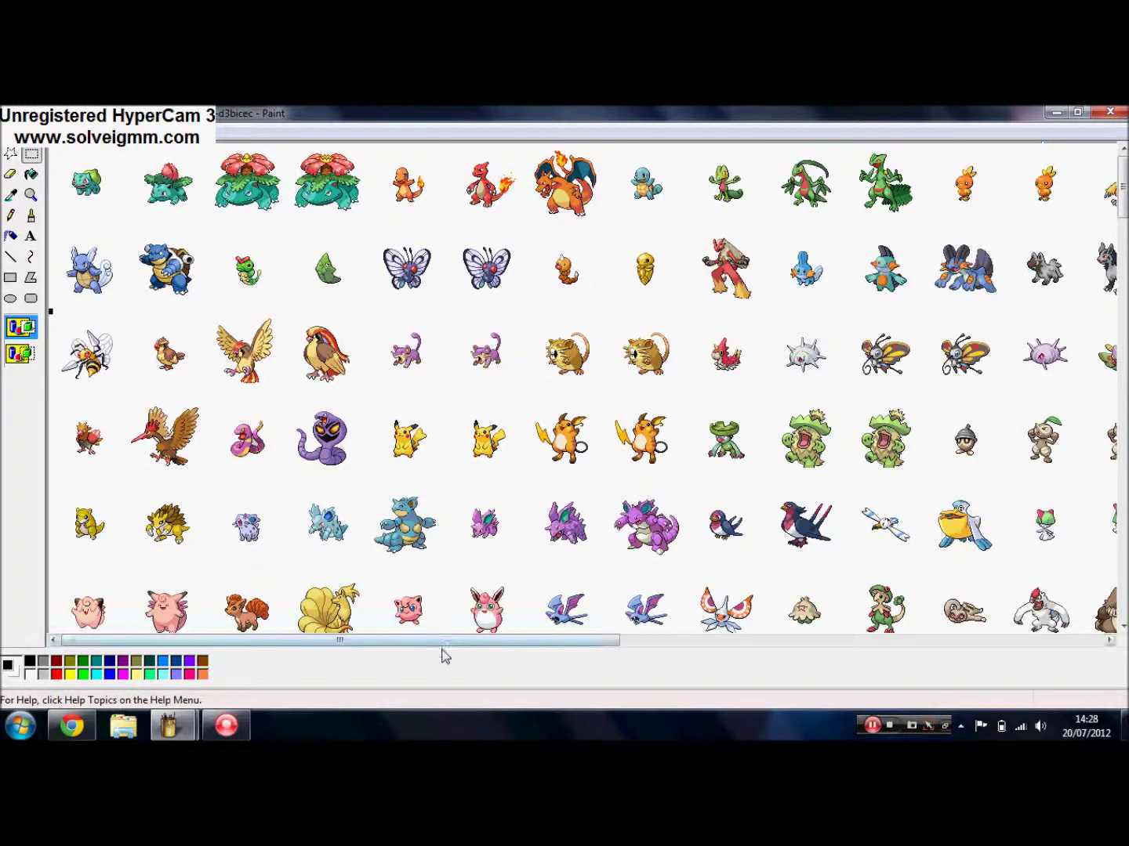
{"action": "left_click_drag", "start_coordinate": [464, 641], "coordinate": [703, 632]}
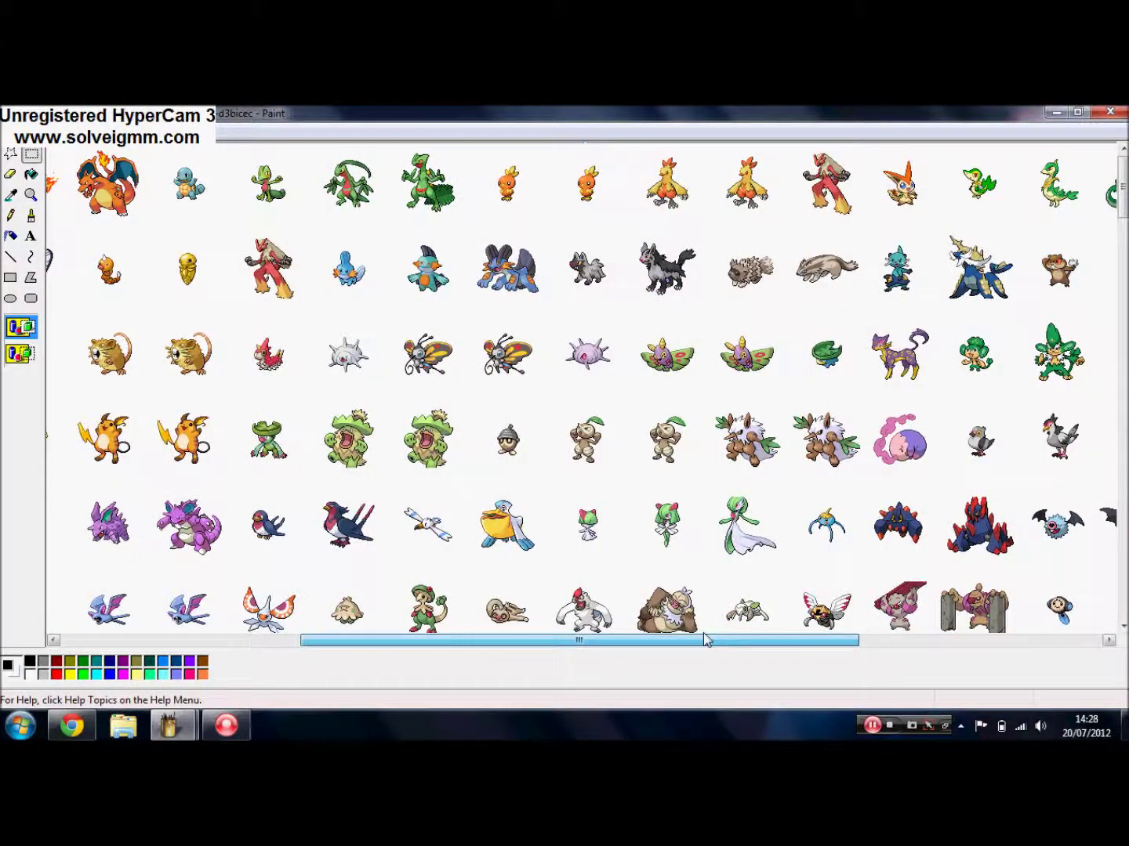
{"action": "left_click_drag", "start_coordinate": [702, 632], "coordinate": [703, 632]}
{"action": "left_click_drag", "start_coordinate": [1124, 167], "coordinate": [1113, 575]}
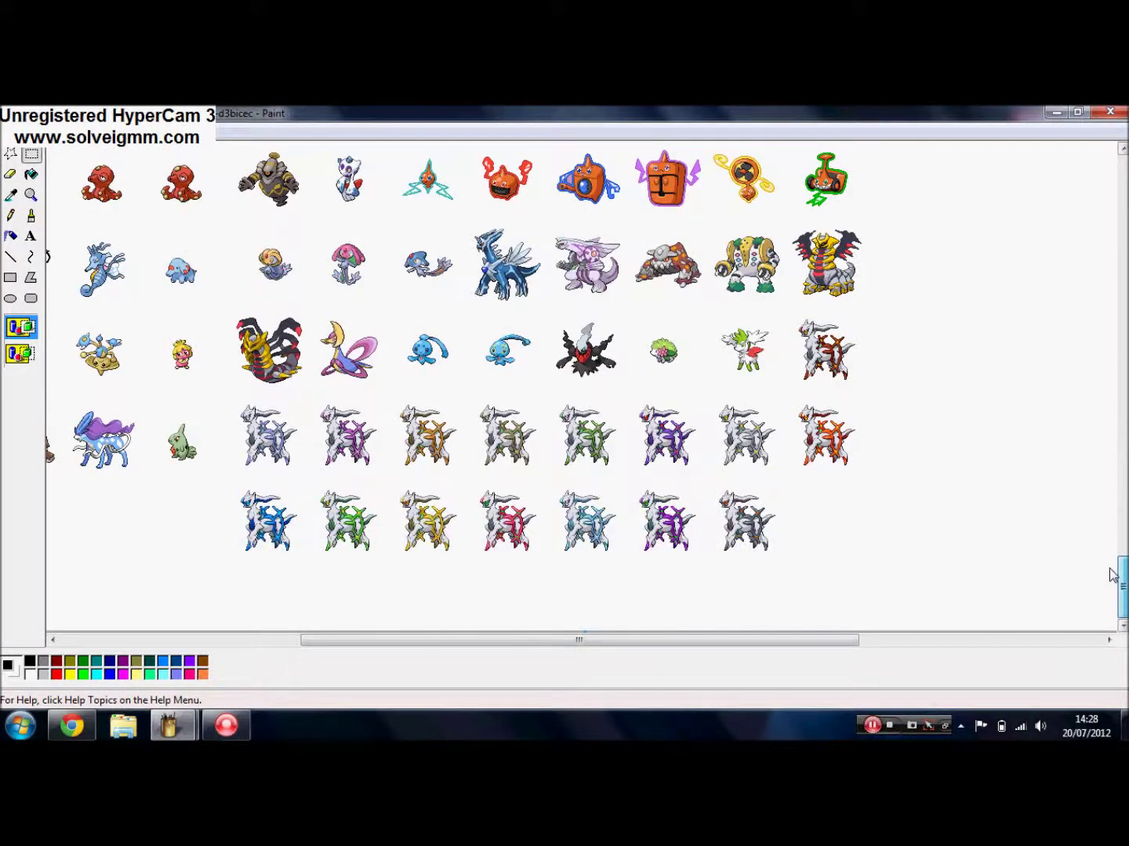
{"action": "left_click_drag", "start_coordinate": [573, 641], "coordinate": [328, 666]}
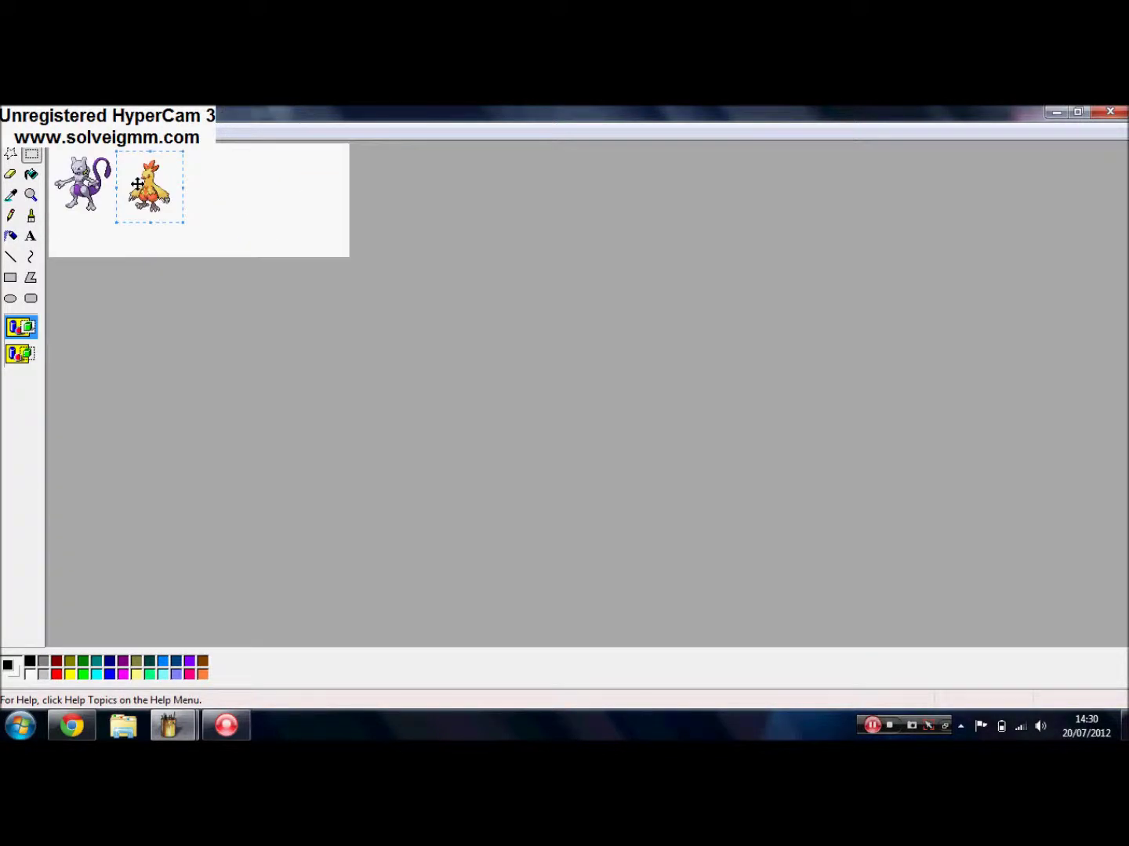
- Erase Mewtwo's outstretched arm on the side away from its tail, working at an enlarged view of the two sprites
{"action": "left_click", "coordinate": [114, 155]}
{"action": "left_click", "coordinate": [39, 129]}
{"action": "left_click", "coordinate": [173, 346]}
{"action": "left_click", "coordinate": [31, 195]}
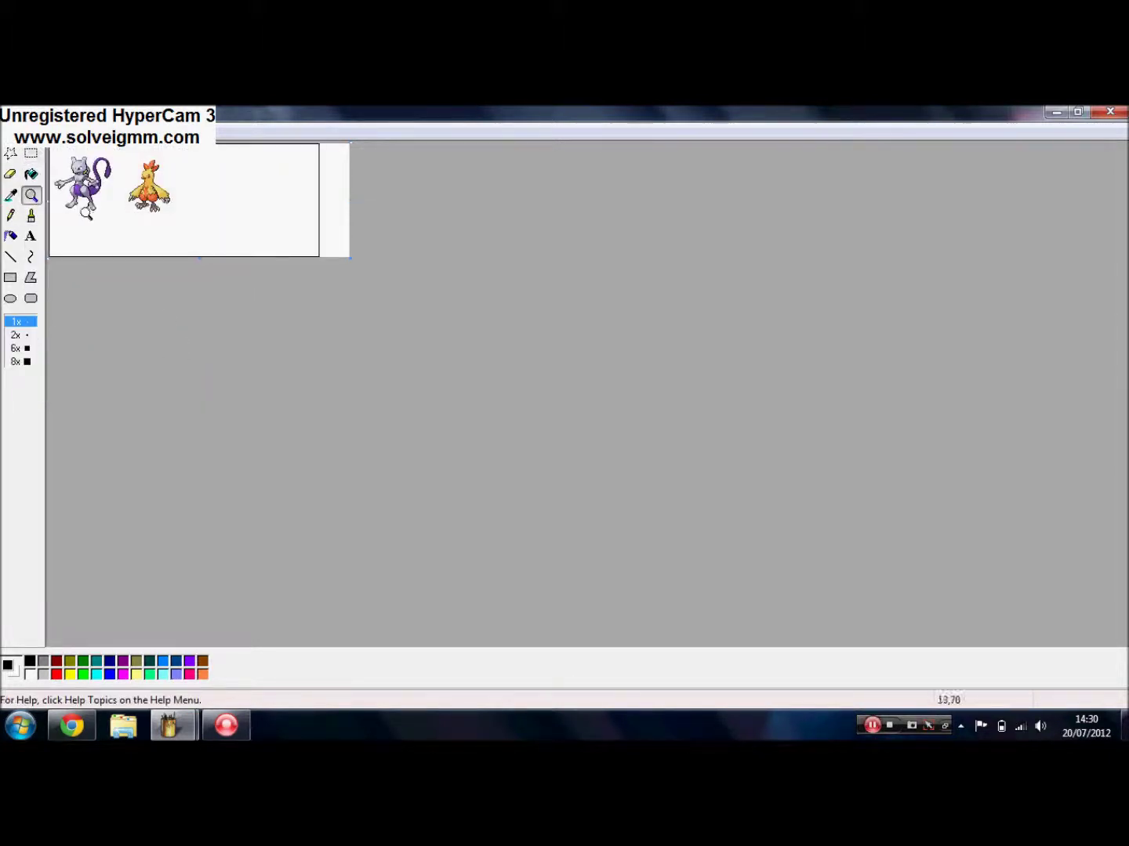
{"action": "left_click", "coordinate": [158, 203]}
{"action": "left_click", "coordinate": [30, 174]}
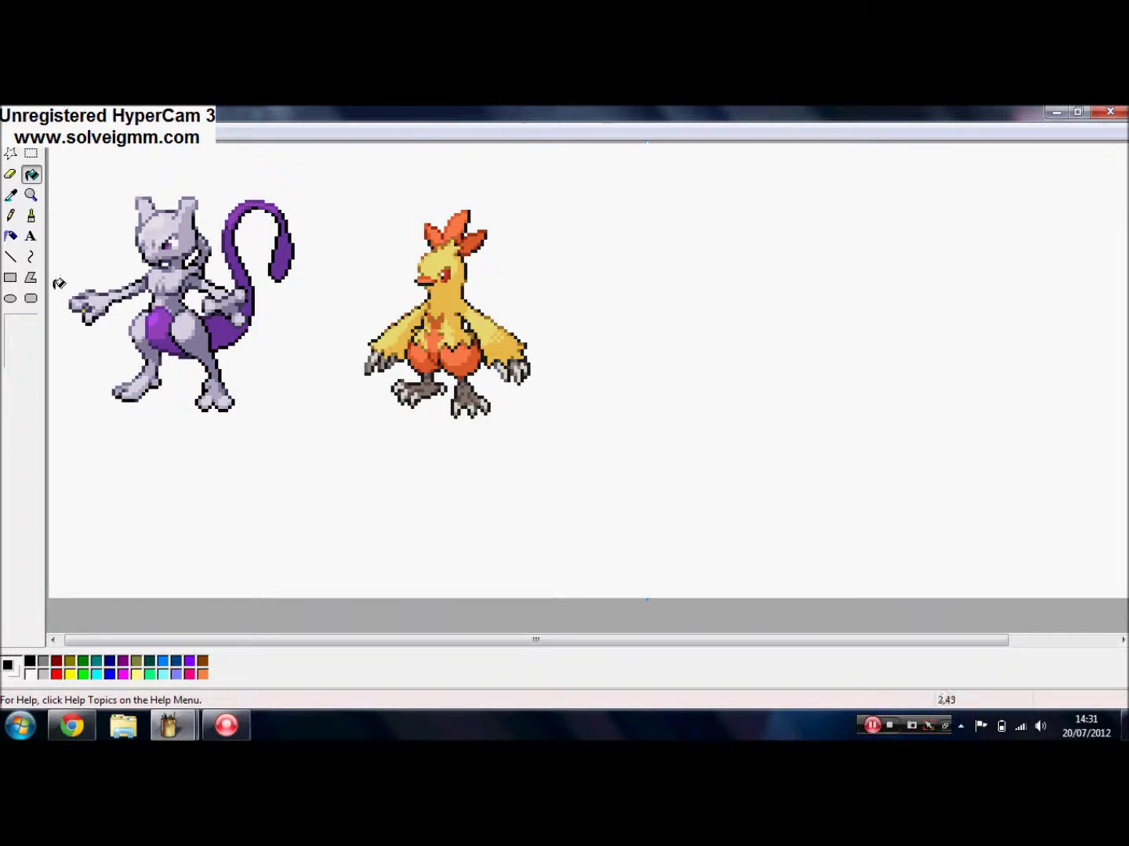
{"action": "left_click", "coordinate": [30, 155]}
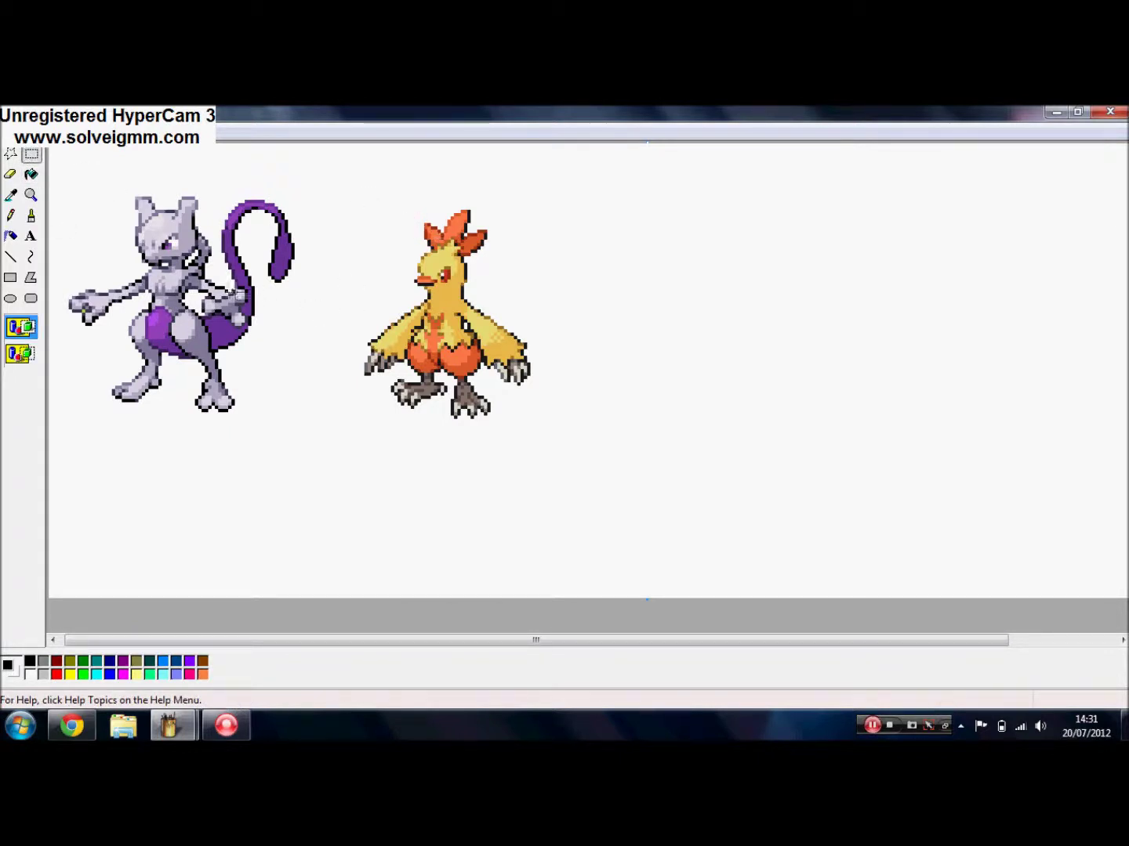
{"action": "left_click", "coordinate": [10, 173]}
{"action": "mouse_move", "coordinate": [75, 284]}
{"action": "left_mouse_down"}
{"action": "mouse_move", "coordinate": [88, 315]}
{"action": "mouse_move", "coordinate": [138, 281]}
{"action": "mouse_move", "coordinate": [132, 290]}
{"action": "left_mouse_up"}
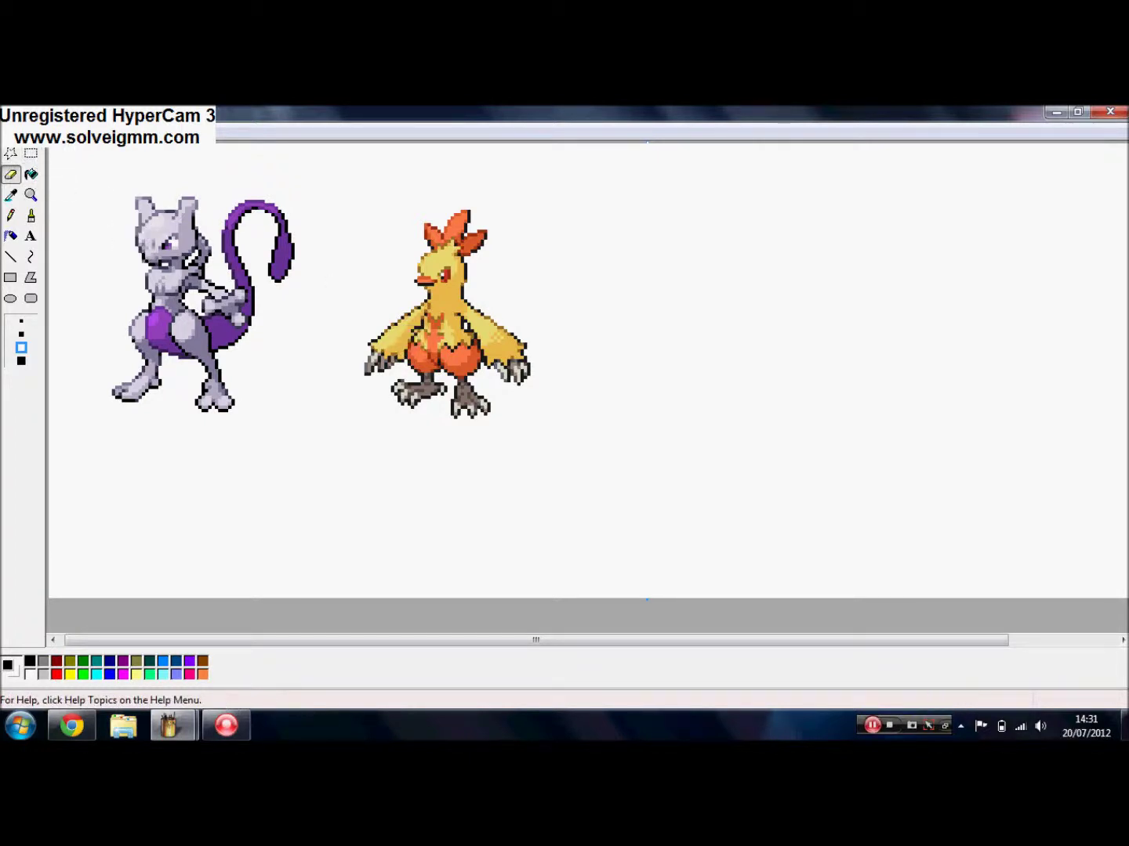
- Copy Combusken's left-hand wing arm, place the copy below Mewtwo, and erase the leftover body pixels around it
{"action": "left_click", "coordinate": [31, 155]}
{"action": "left_click_drag", "start_coordinate": [360, 296], "coordinate": [423, 375]}
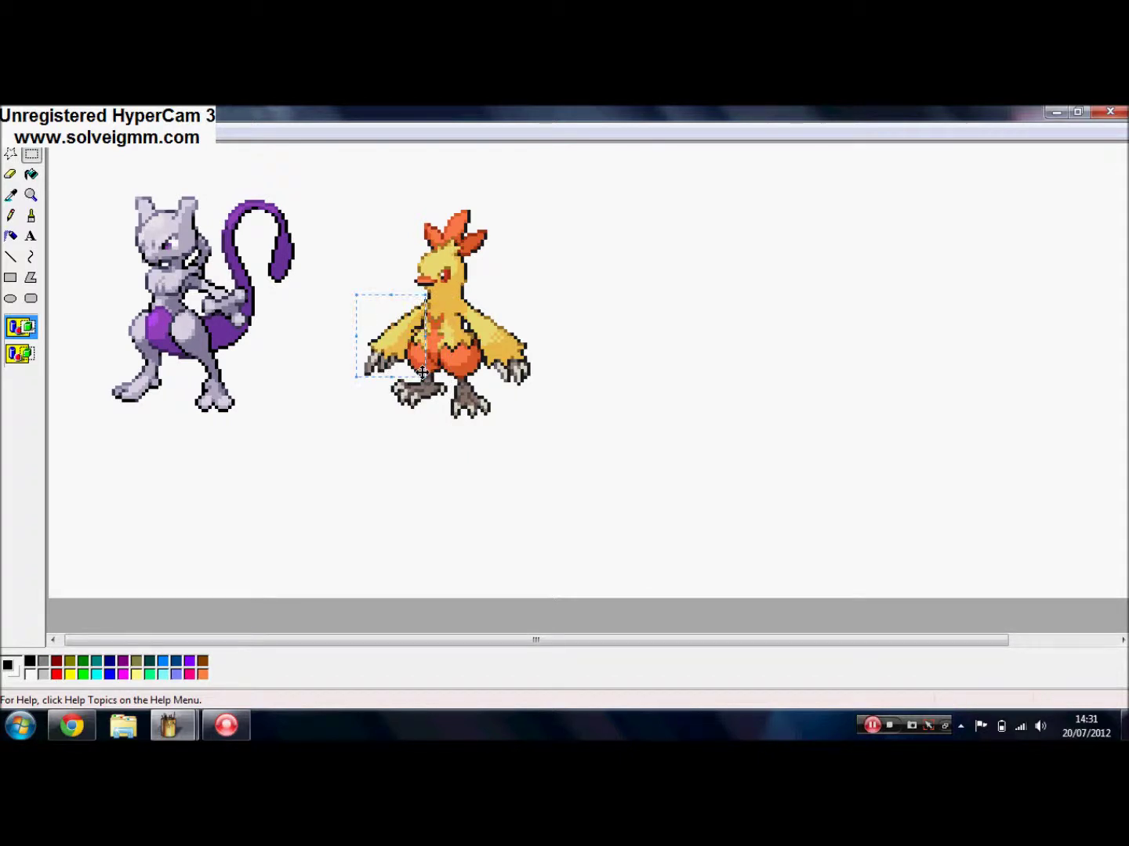
{"action": "key", "text": "ctrl+c"}
{"action": "key", "text": "ctrl+v"}
{"action": "left_click_drag", "start_coordinate": [87, 182], "coordinate": [130, 458]}
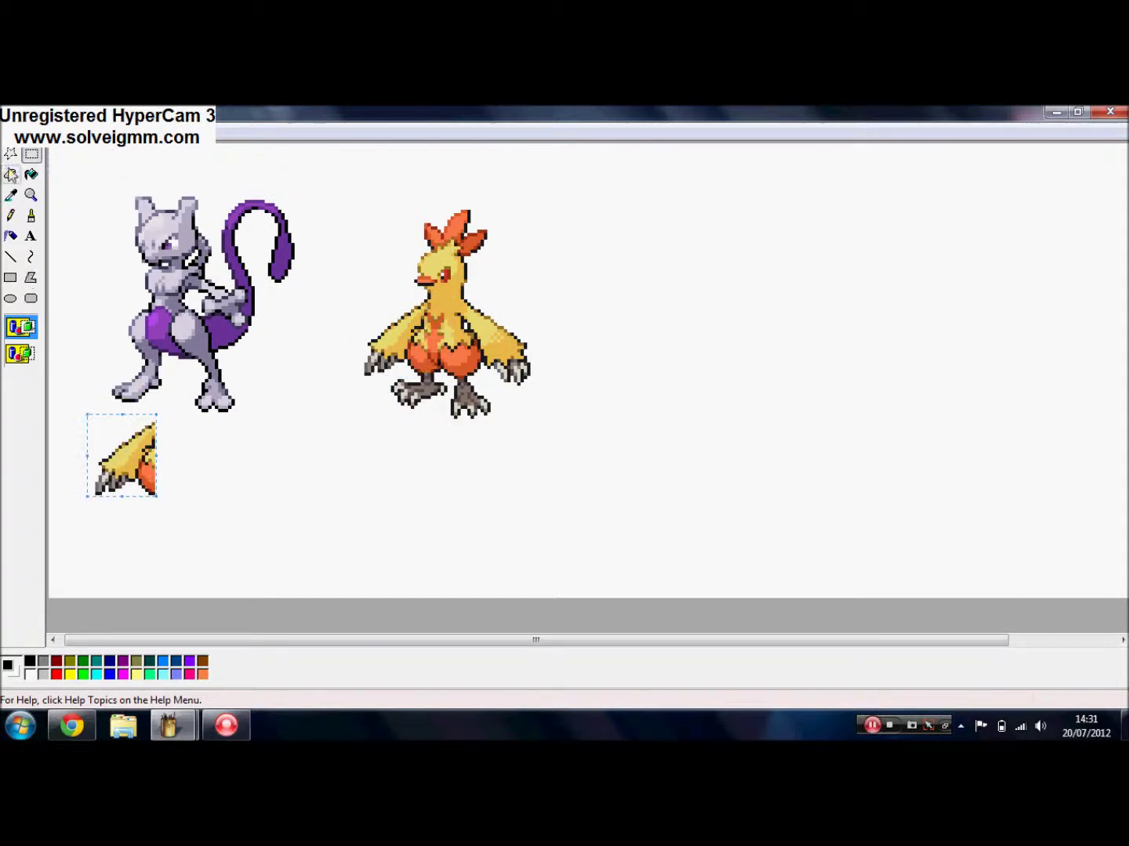
{"action": "left_click", "coordinate": [11, 173]}
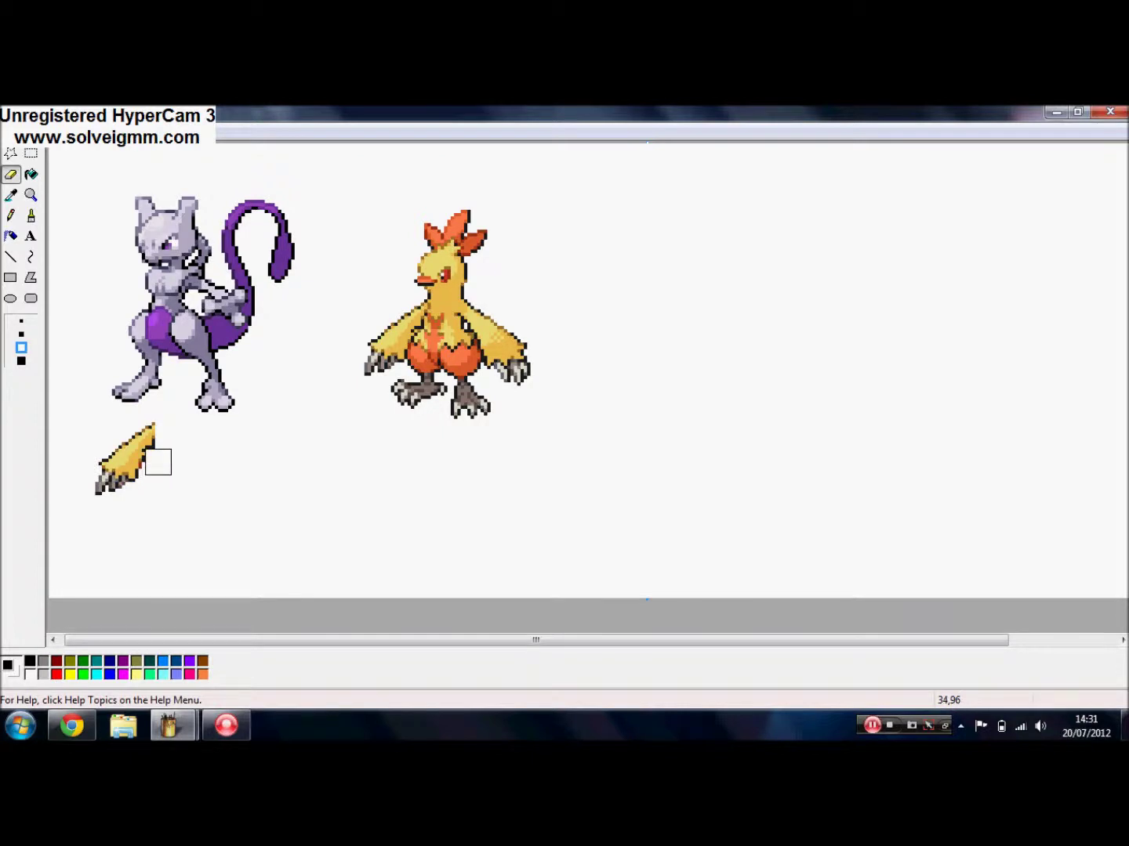
- Touch up the cut edge of the copied wing arm using its own sampled dark outline and yellow-orange colours
{"action": "left_click", "coordinate": [11, 217]}
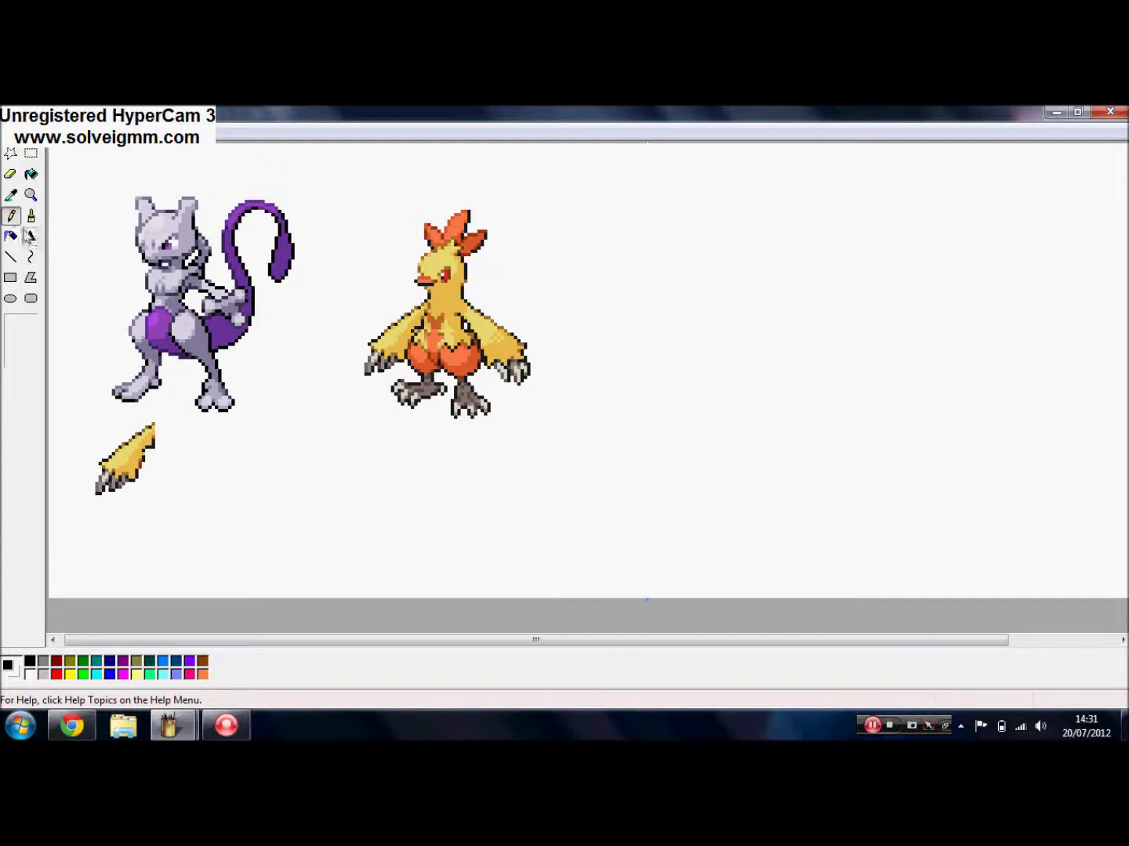
{"action": "left_click", "coordinate": [32, 194]}
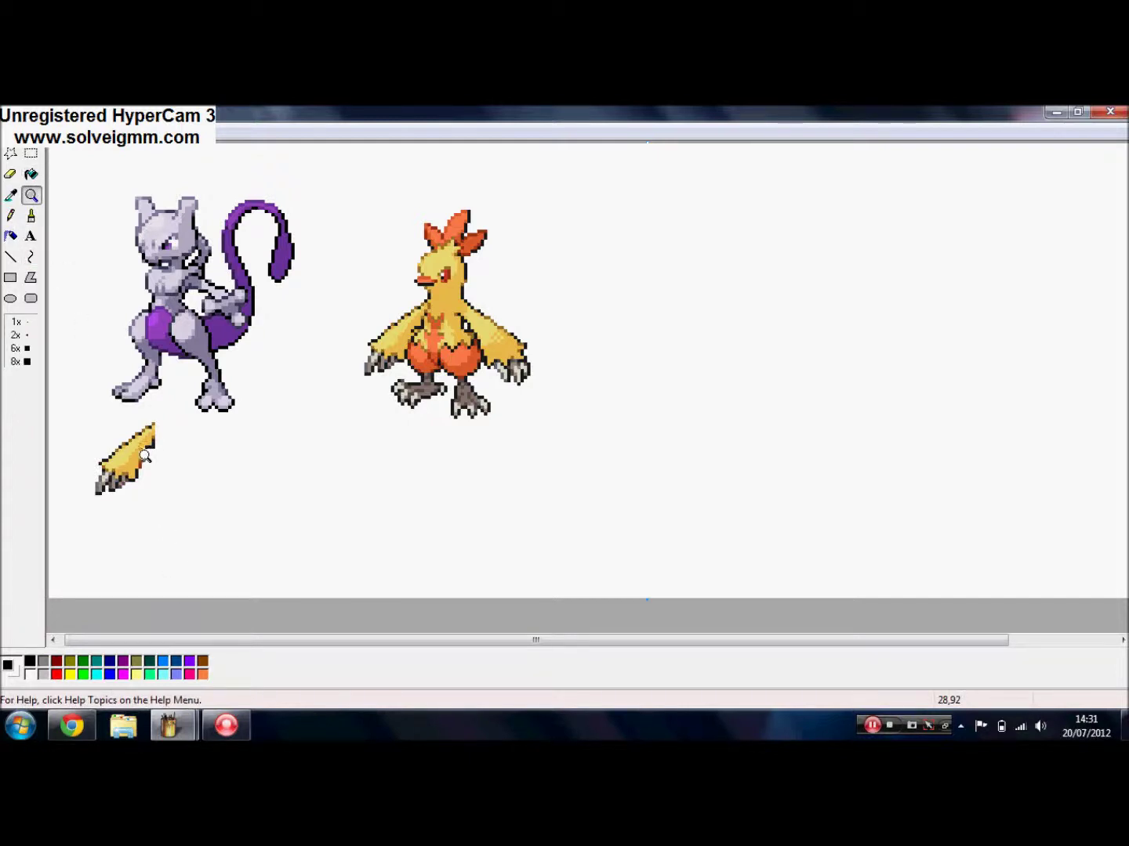
{"action": "left_click", "coordinate": [10, 196]}
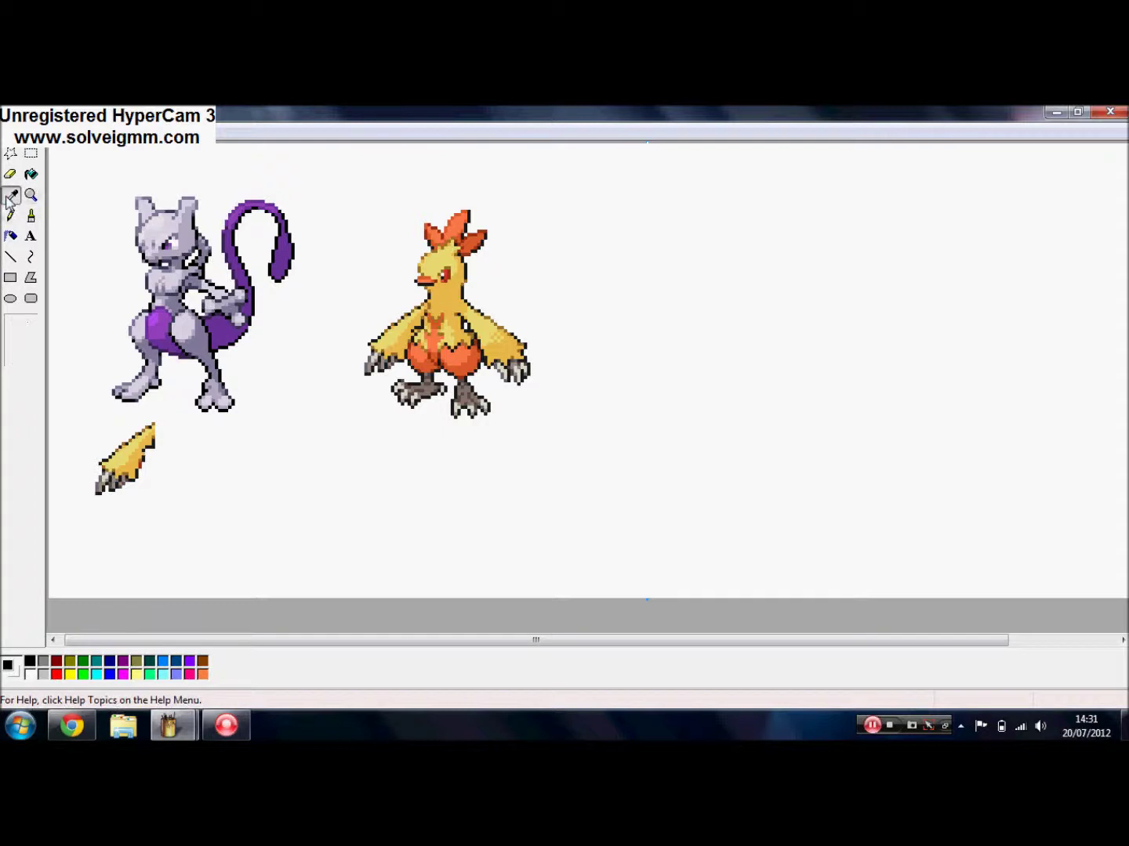
{"action": "left_click", "coordinate": [148, 444]}
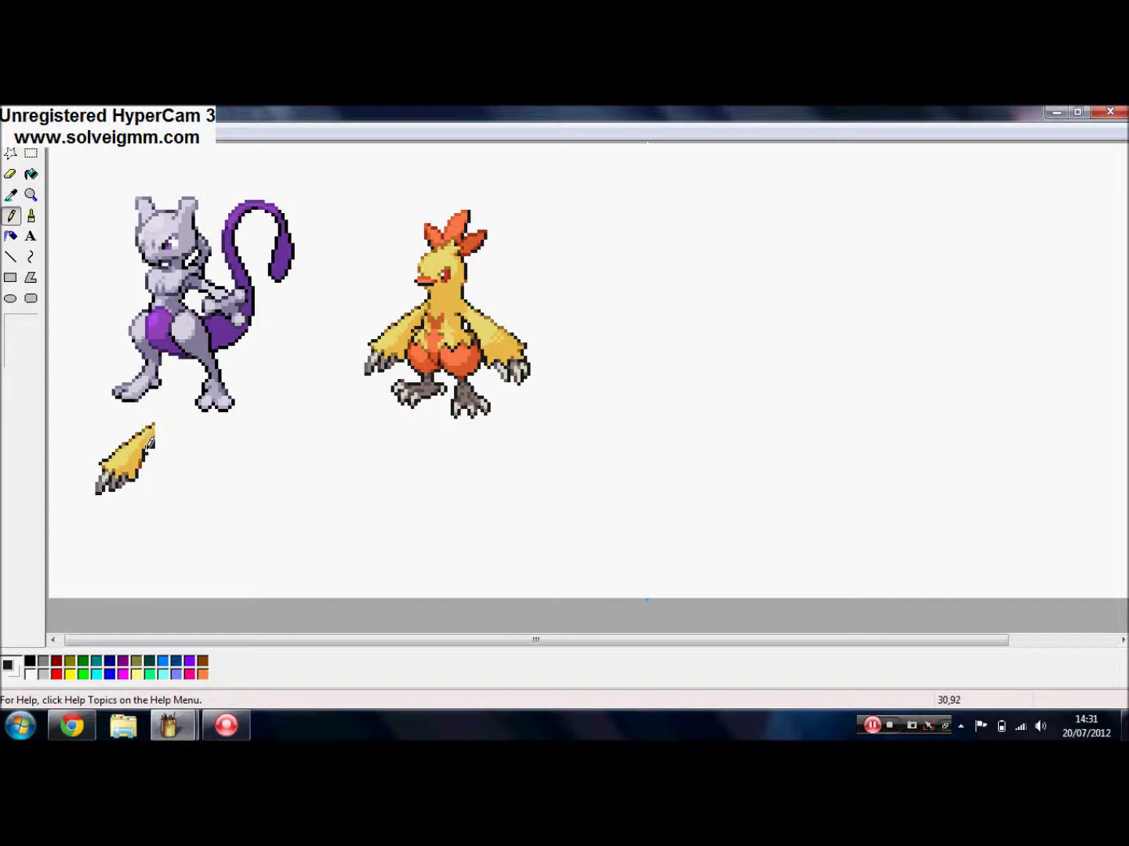
{"action": "left_click", "coordinate": [12, 194]}
{"action": "left_click", "coordinate": [143, 446]}
- Move the copied wing arm onto Mewtwo's empty shoulder using a selection with a transparent background
{"action": "left_click", "coordinate": [31, 155]}
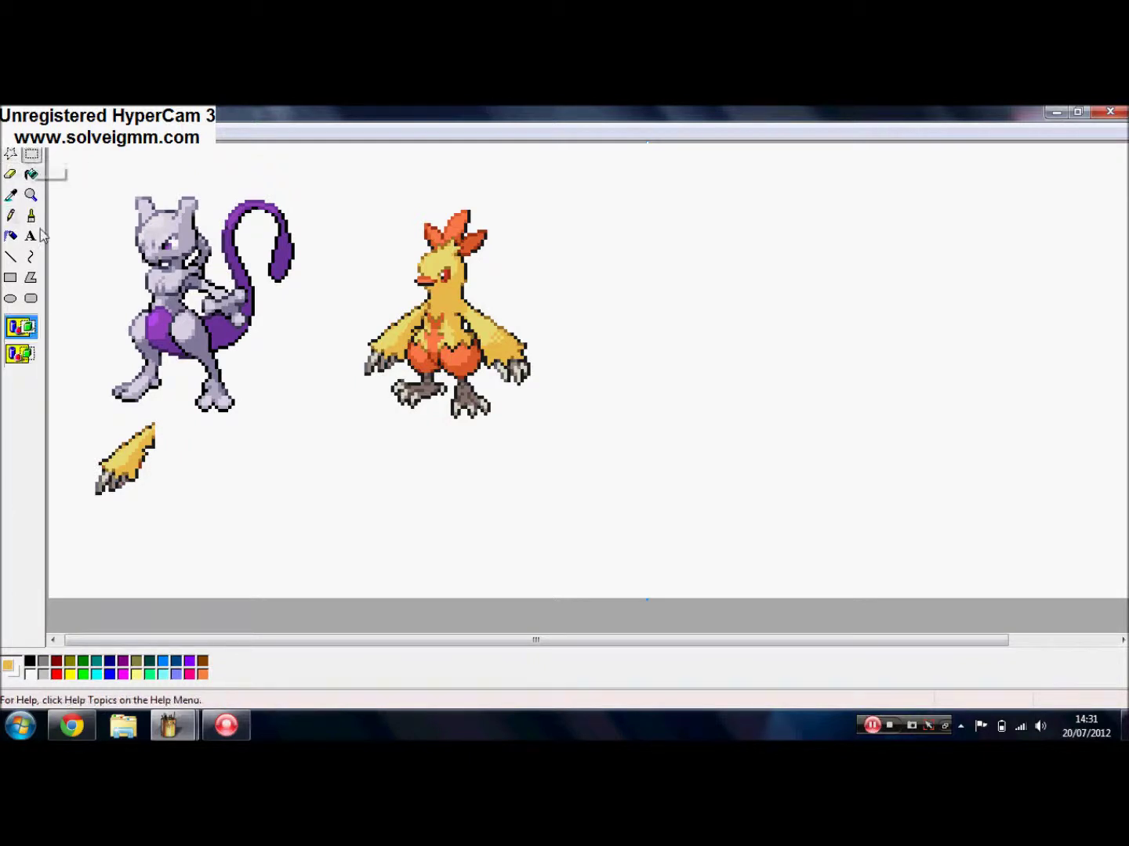
{"action": "left_click_drag", "start_coordinate": [75, 409], "coordinate": [144, 369]}
{"action": "left_click", "coordinate": [22, 355]}
{"action": "left_click_drag", "start_coordinate": [117, 320], "coordinate": [138, 313]}
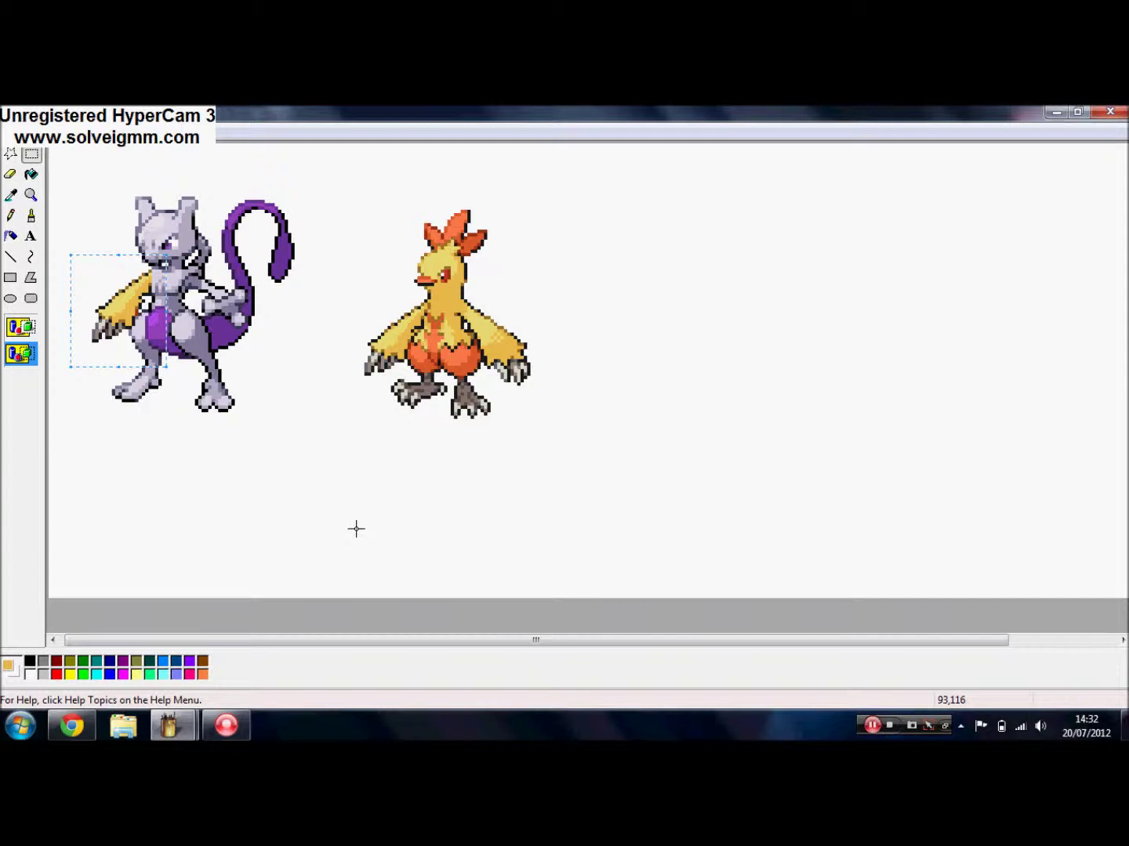
- Erase Mewtwo's remaining lower arm and the hand overlapping its tail, using the smallest eraser size
{"action": "left_click", "coordinate": [11, 195]}
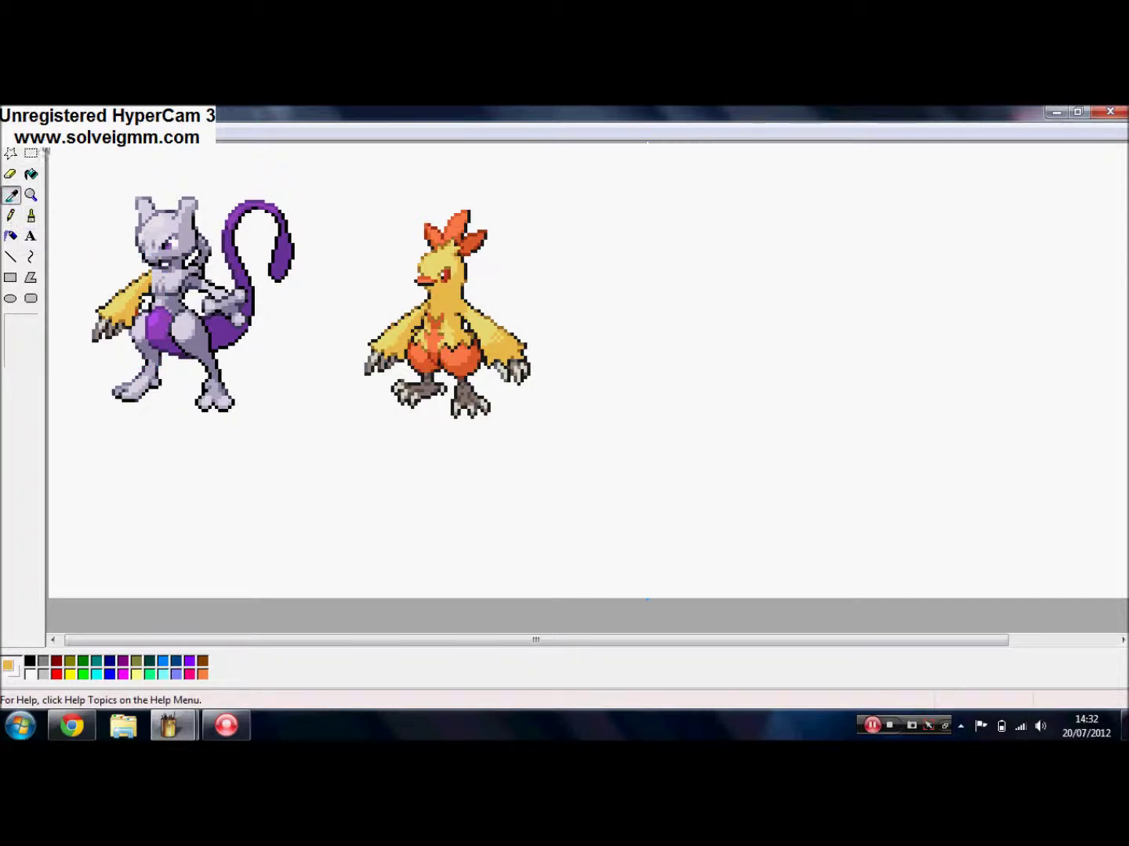
{"action": "left_click", "coordinate": [31, 195]}
{"action": "left_click", "coordinate": [16, 335]}
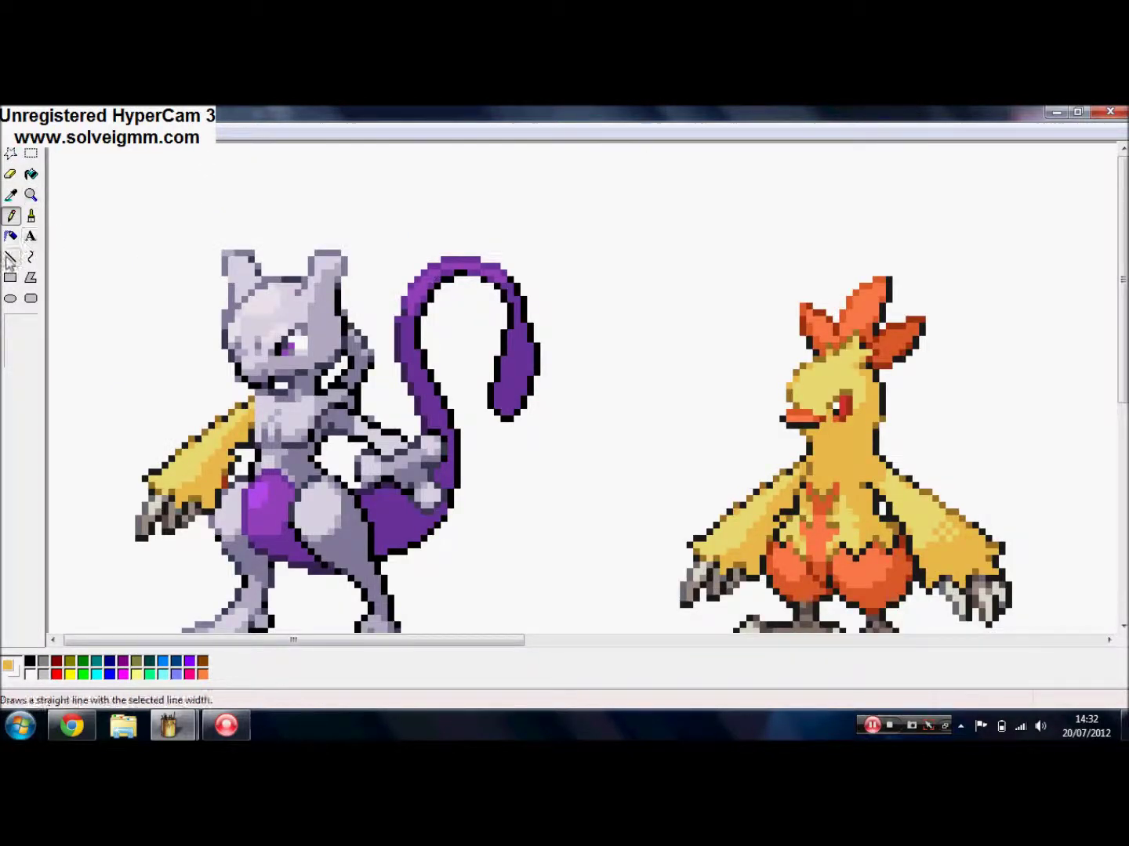
{"action": "left_click", "coordinate": [10, 196]}
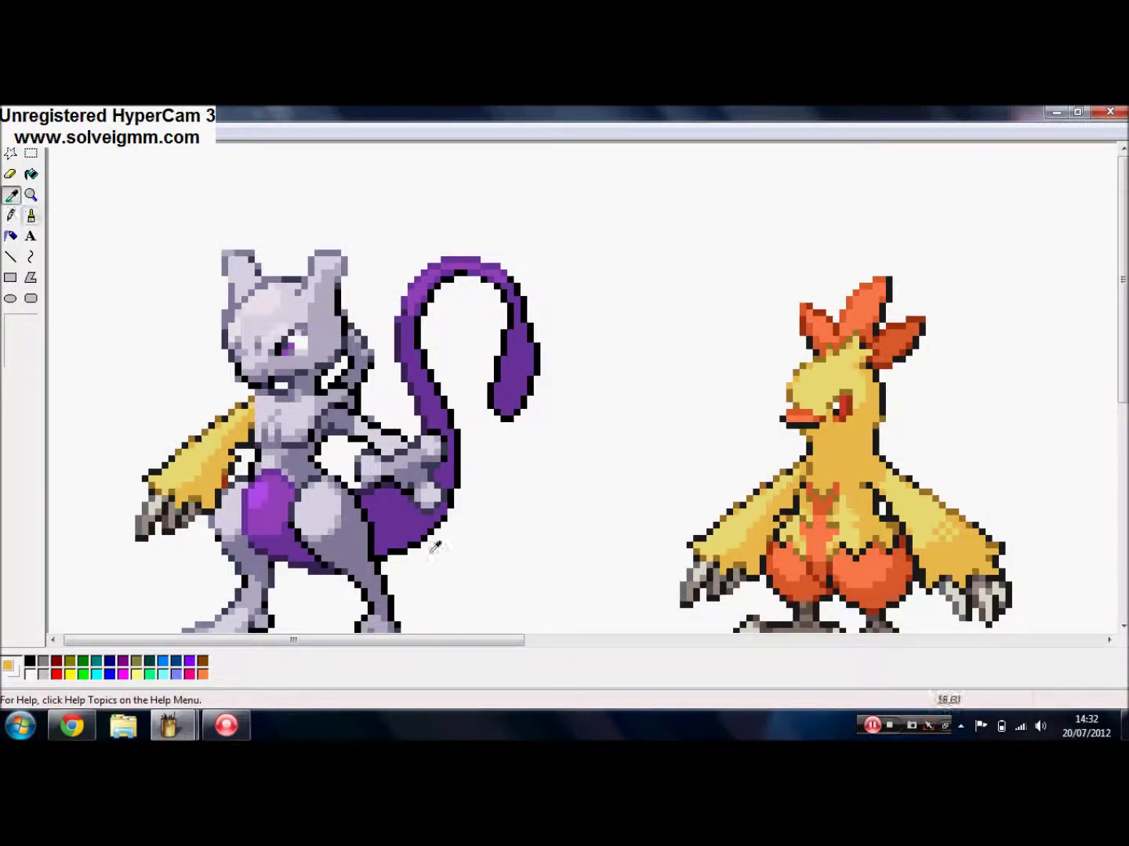
{"action": "left_click", "coordinate": [375, 486]}
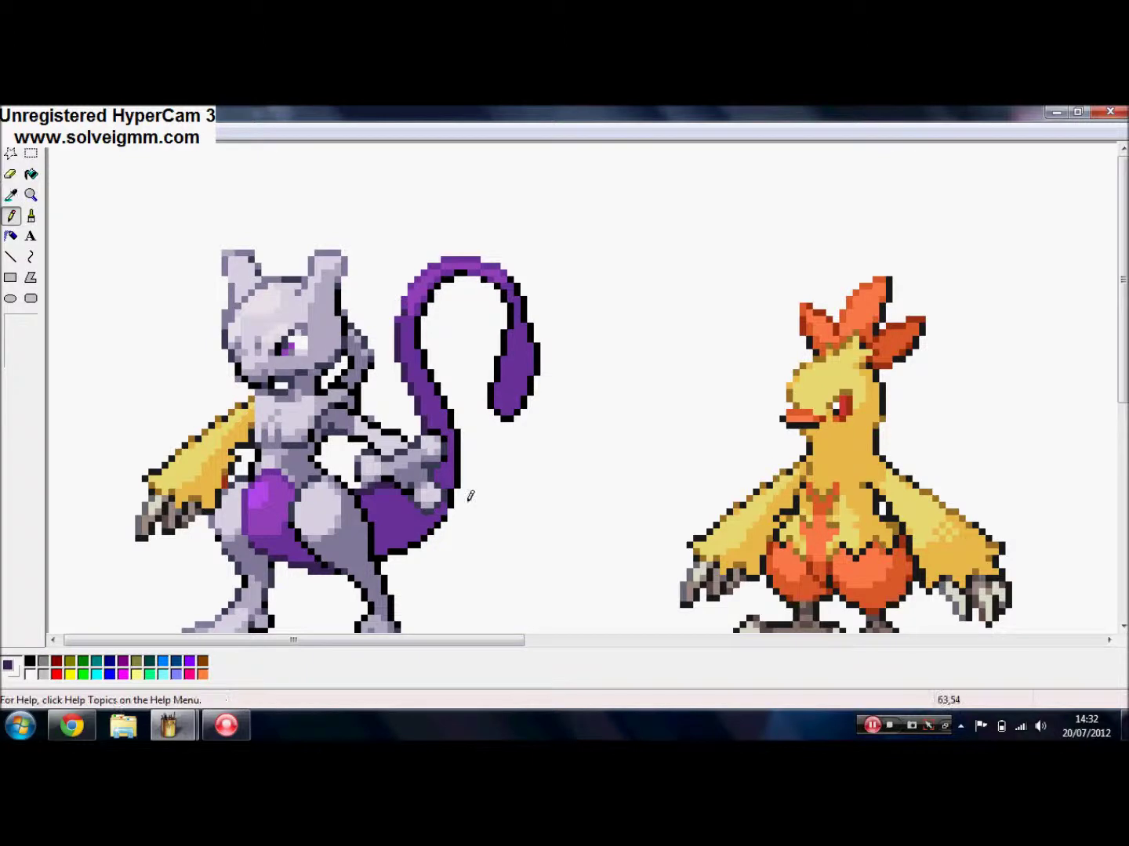
{"action": "left_click", "coordinate": [11, 173]}
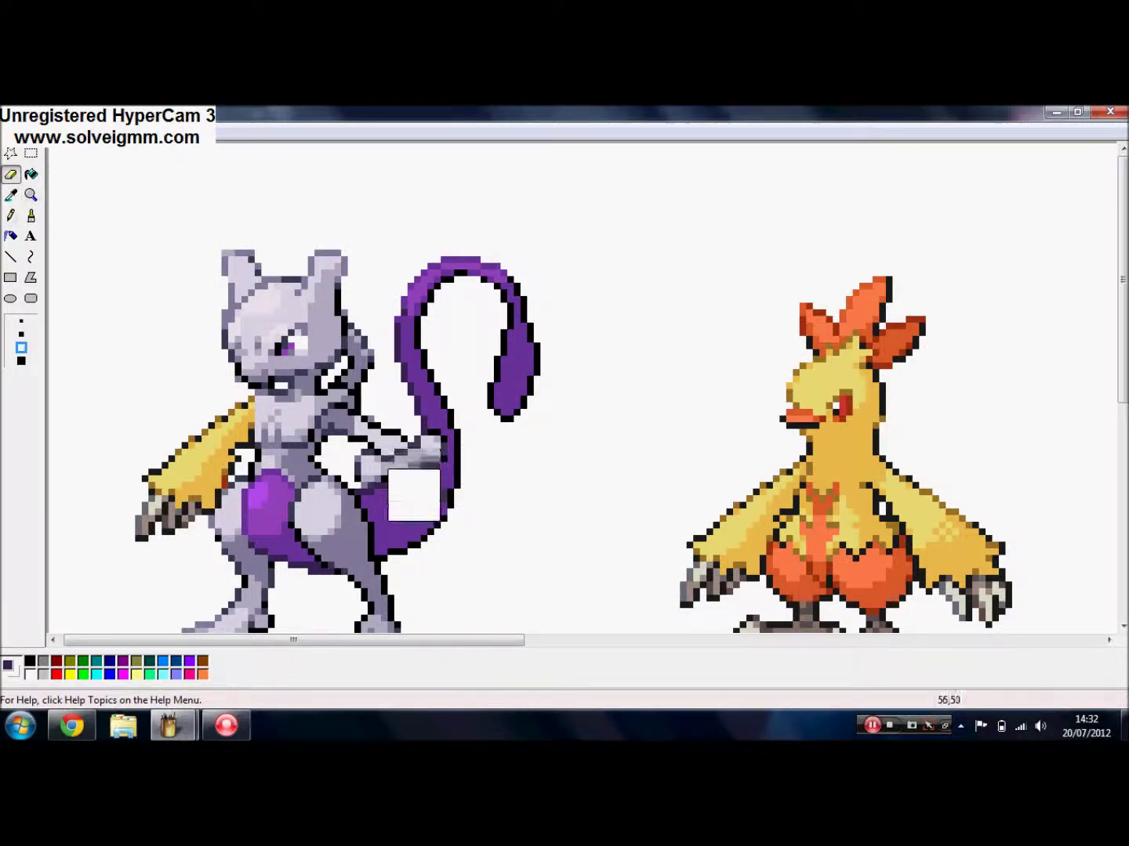
{"action": "left_click", "coordinate": [21, 322]}
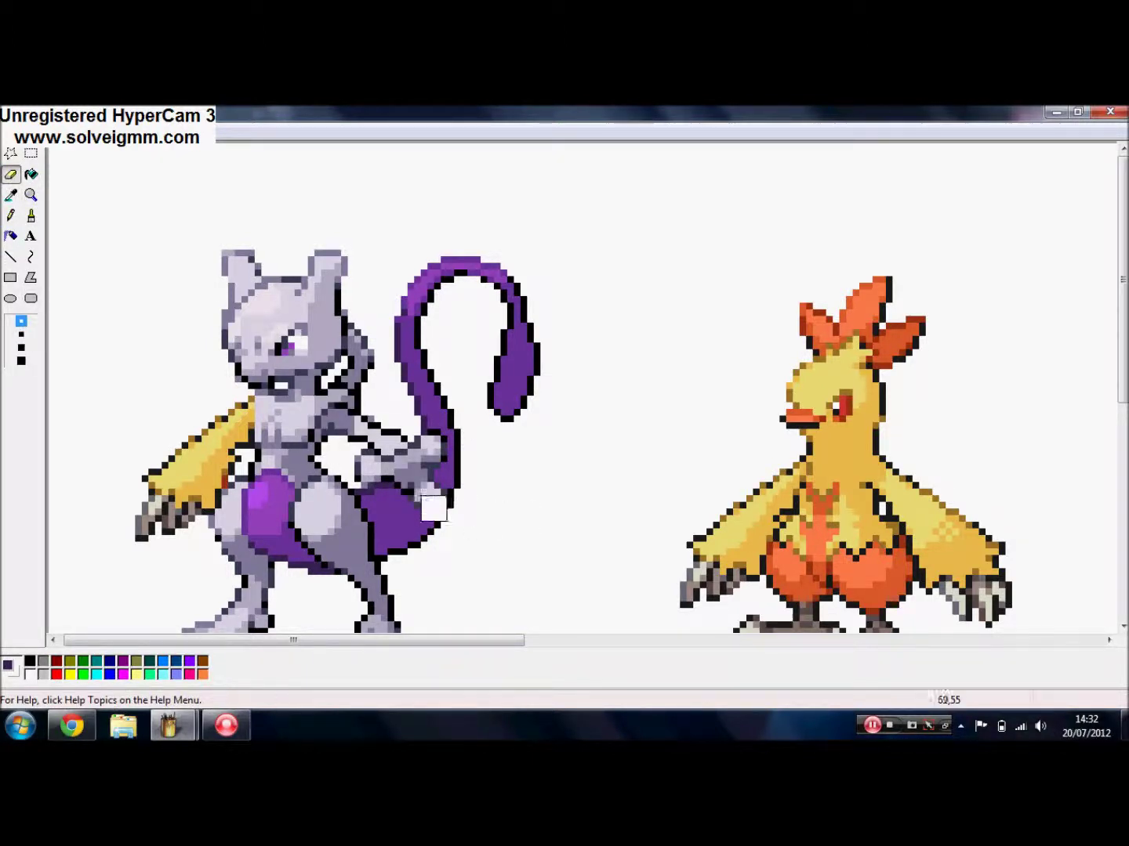
{"action": "mouse_move", "coordinate": [438, 498]}
{"action": "left_mouse_down"}
{"action": "mouse_move", "coordinate": [414, 503]}
{"action": "mouse_move", "coordinate": [409, 491]}
{"action": "mouse_move", "coordinate": [436, 441]}
{"action": "mouse_move", "coordinate": [446, 455]}
{"action": "mouse_move", "coordinate": [423, 470]}
{"action": "mouse_move", "coordinate": [409, 448]}
{"action": "mouse_move", "coordinate": [353, 471]}
{"action": "mouse_move", "coordinate": [360, 461]}
{"action": "mouse_move", "coordinate": [387, 470]}
{"action": "mouse_move", "coordinate": [373, 461]}
{"action": "mouse_move", "coordinate": [377, 449]}
{"action": "mouse_move", "coordinate": [406, 447]}
{"action": "mouse_move", "coordinate": [338, 449]}
{"action": "mouse_move", "coordinate": [351, 433]}
{"action": "mouse_move", "coordinate": [399, 434]}
{"action": "mouse_move", "coordinate": [336, 428]}
{"action": "left_mouse_up"}
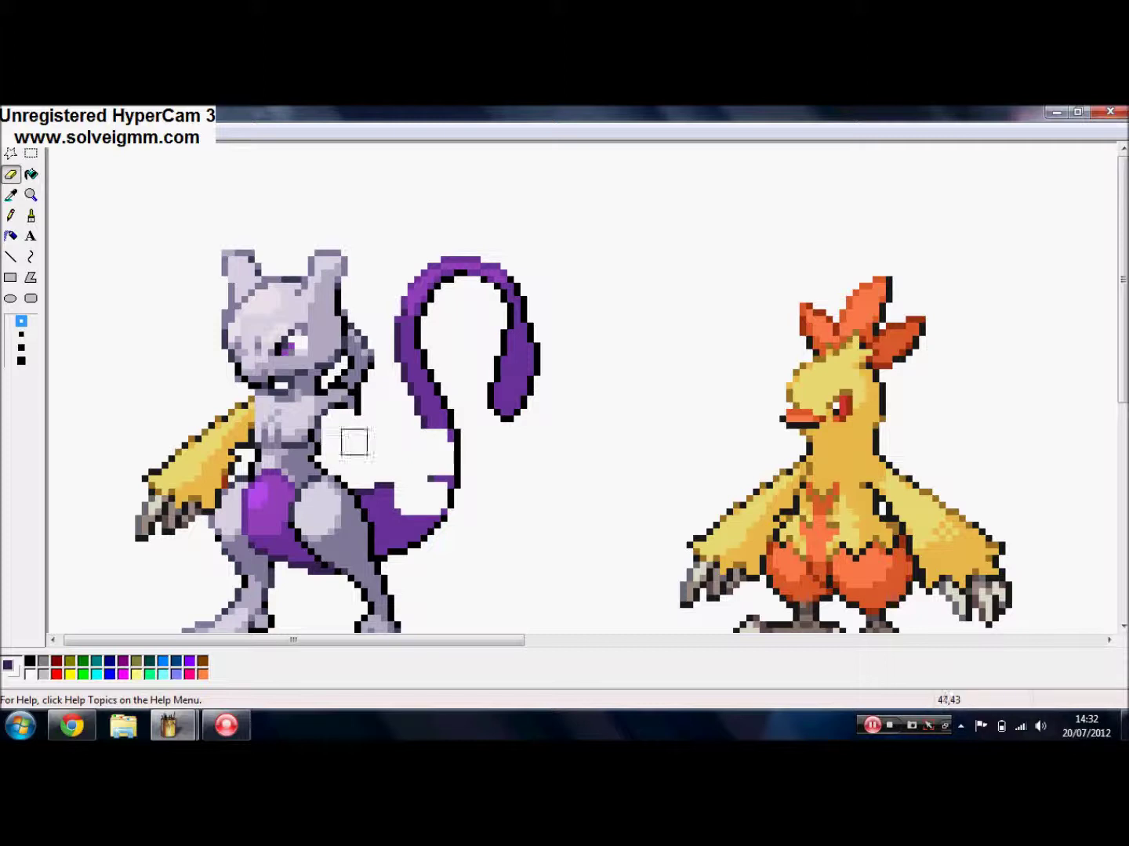
- Redraw the missing inner outline of Mewtwo's tail with a curve in the tail's dark purple outline colour
{"action": "left_click", "coordinate": [10, 214]}
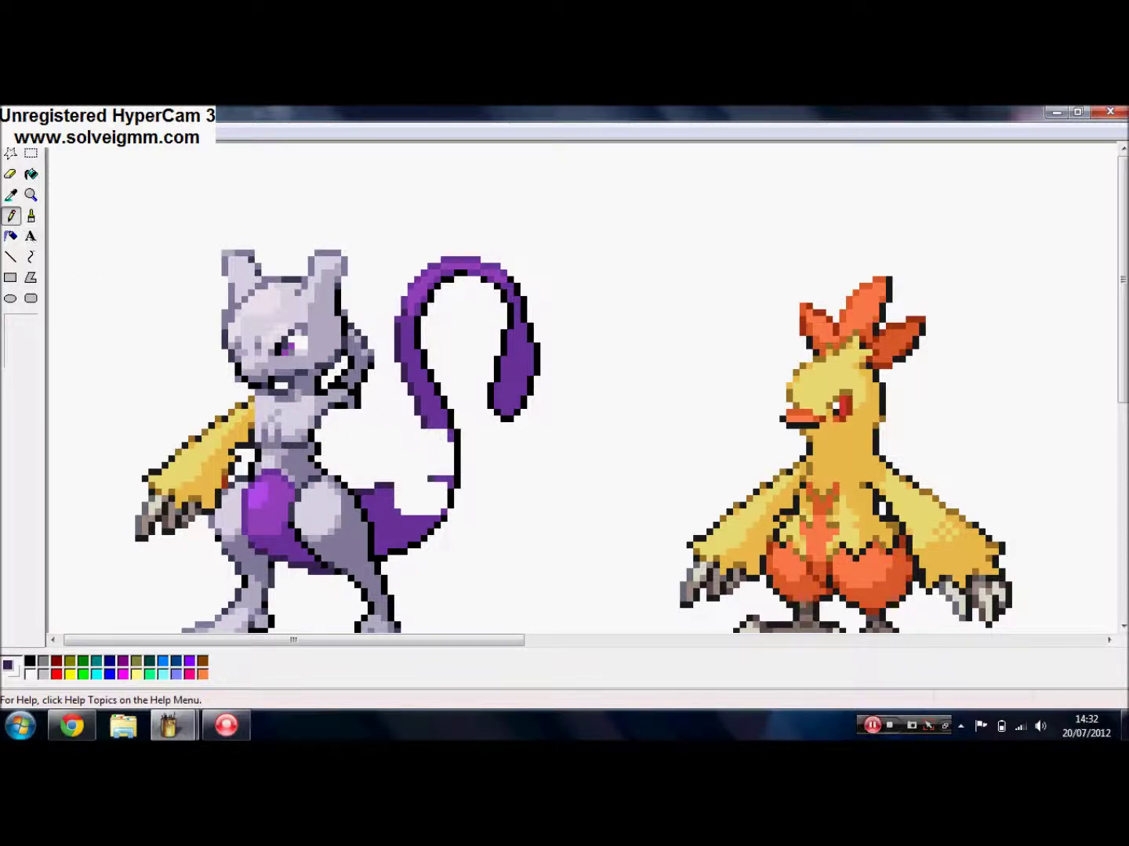
{"action": "left_click", "coordinate": [11, 194]}
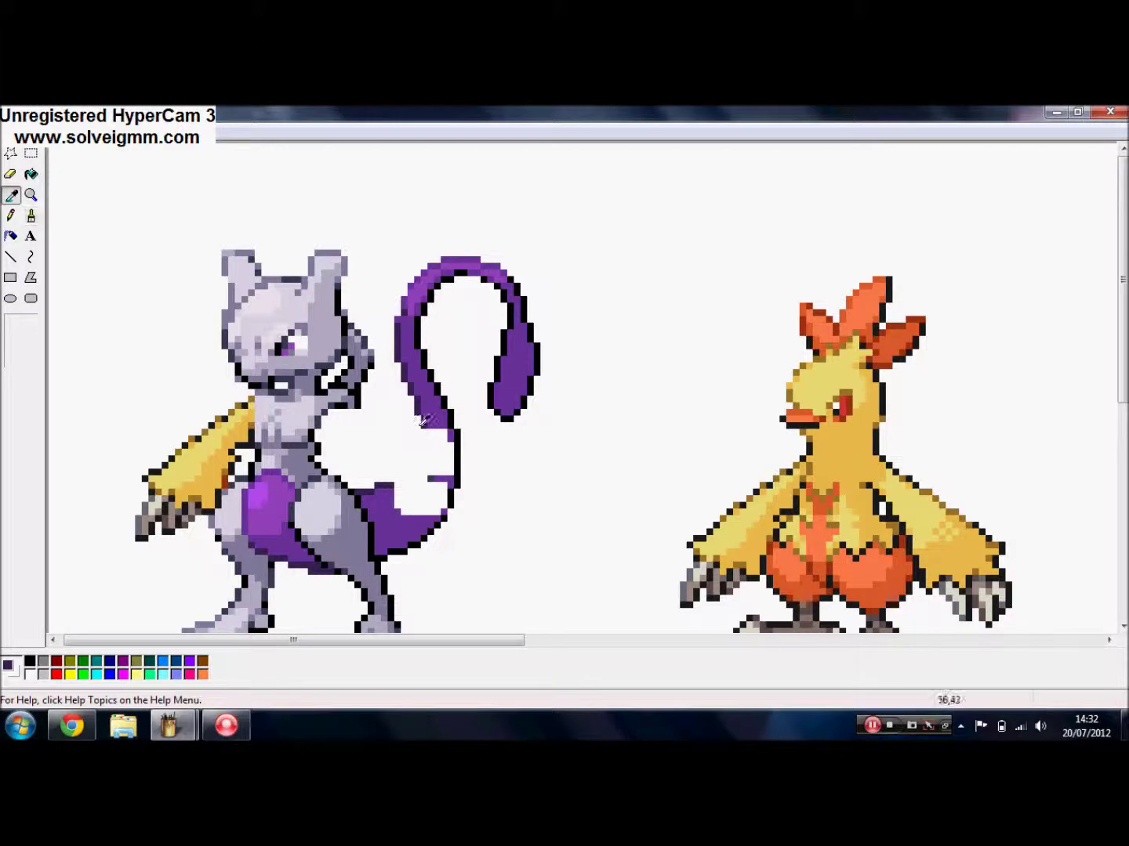
{"action": "left_click", "coordinate": [428, 419]}
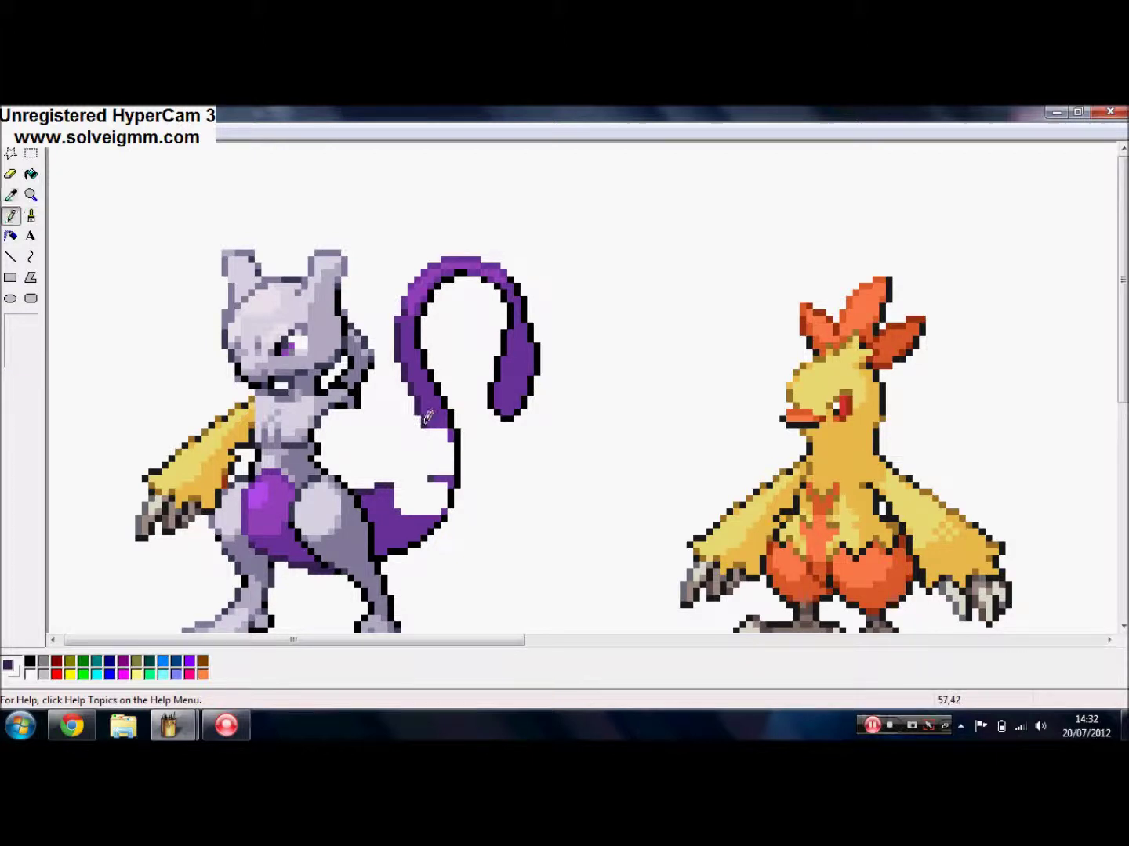
{"action": "left_click", "coordinate": [31, 257]}
{"action": "mouse_move", "coordinate": [391, 483]}
{"action": "left_mouse_down"}
{"action": "mouse_move", "coordinate": [423, 427]}
{"action": "mouse_move", "coordinate": [401, 454]}
{"action": "mouse_move", "coordinate": [420, 466]}
{"action": "left_mouse_up"}
{"action": "left_click", "coordinate": [419, 466]}
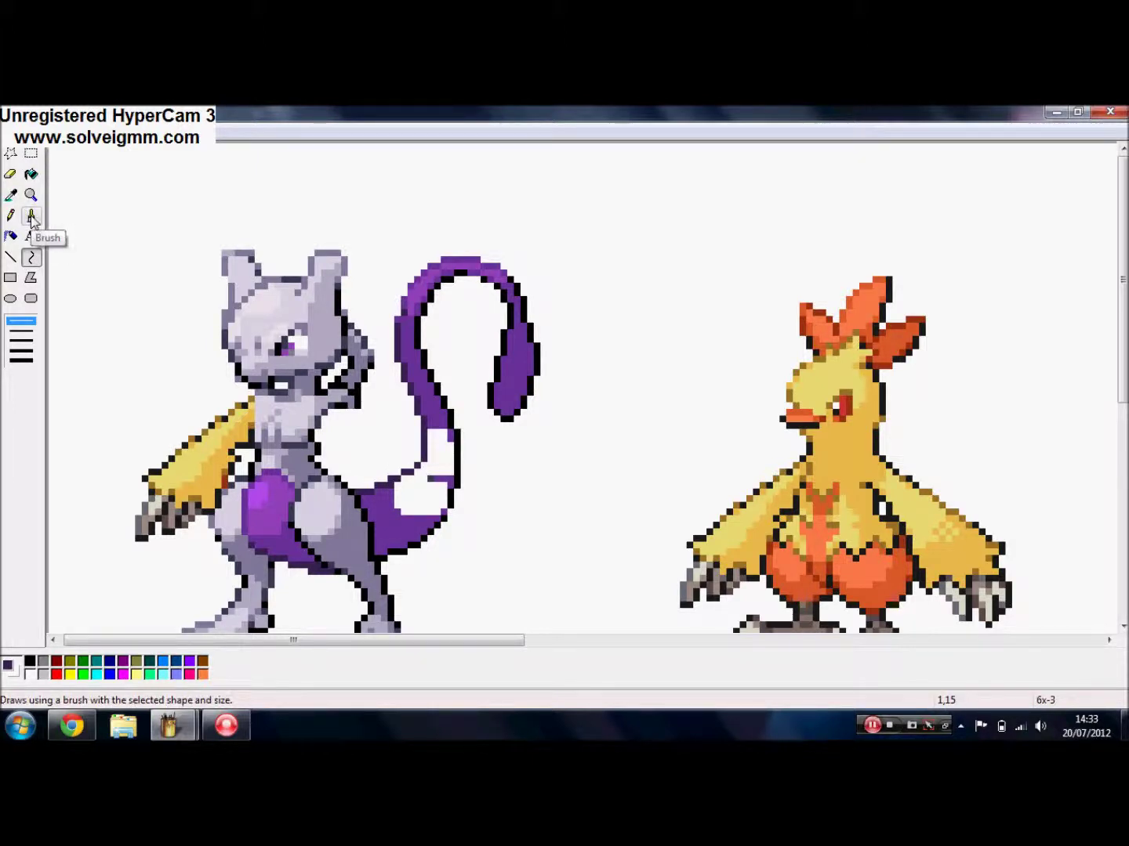
{"action": "left_click", "coordinate": [31, 174]}
{"action": "left_click", "coordinate": [434, 448]}
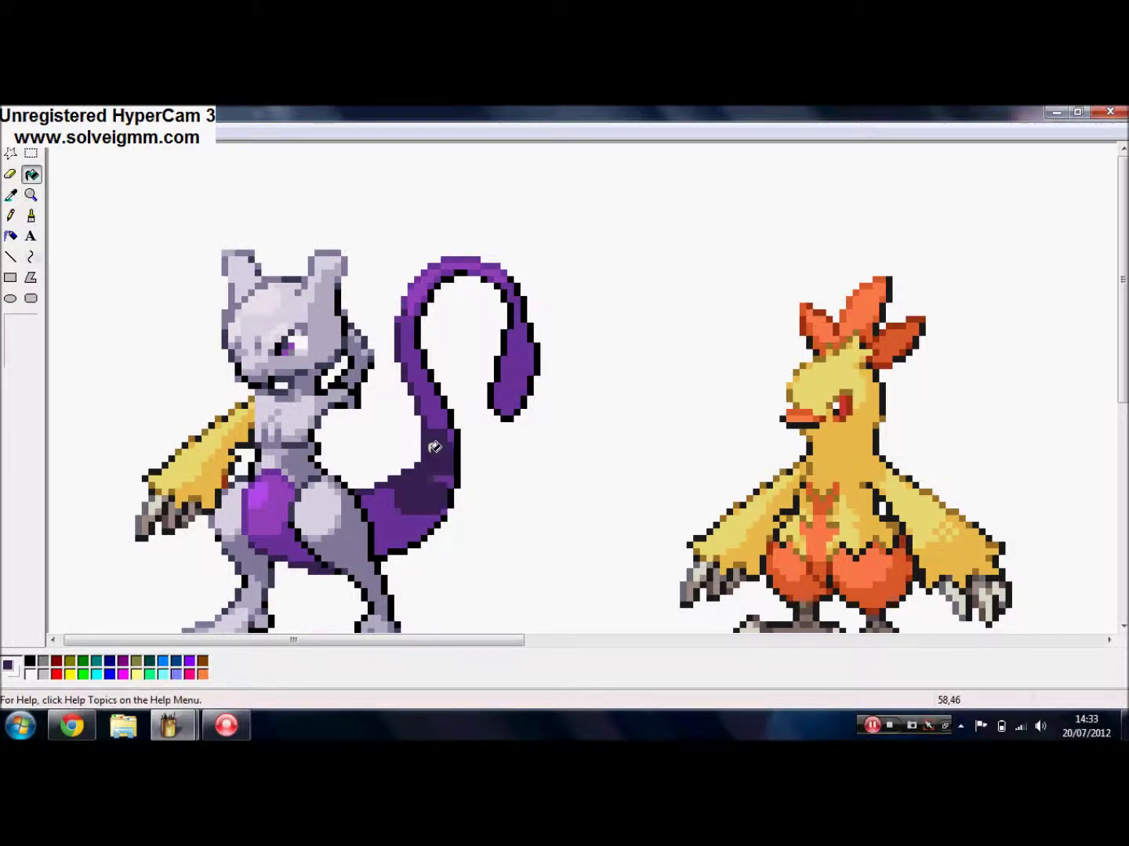
{"action": "key", "text": "ctrl+z"}
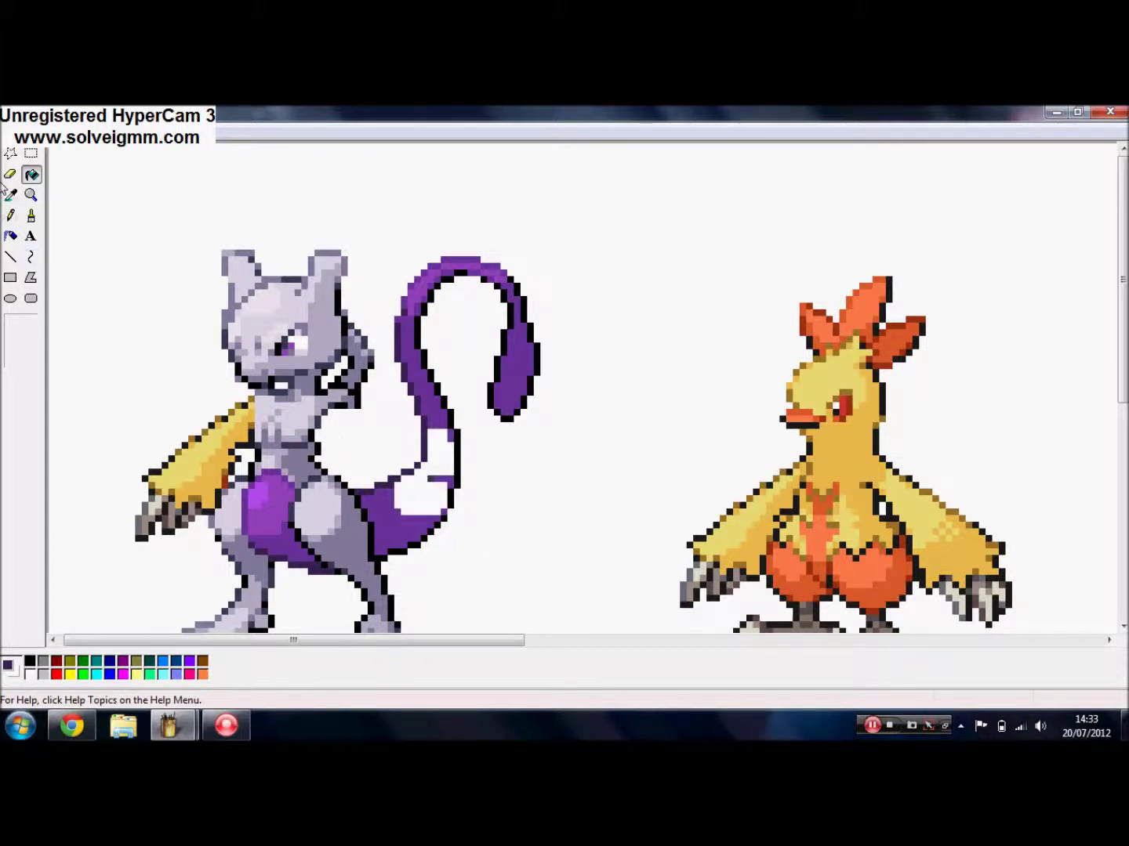
- Fill the white gap in Mewtwo's tail with the tail's own medium purple
{"action": "left_click", "coordinate": [10, 215]}
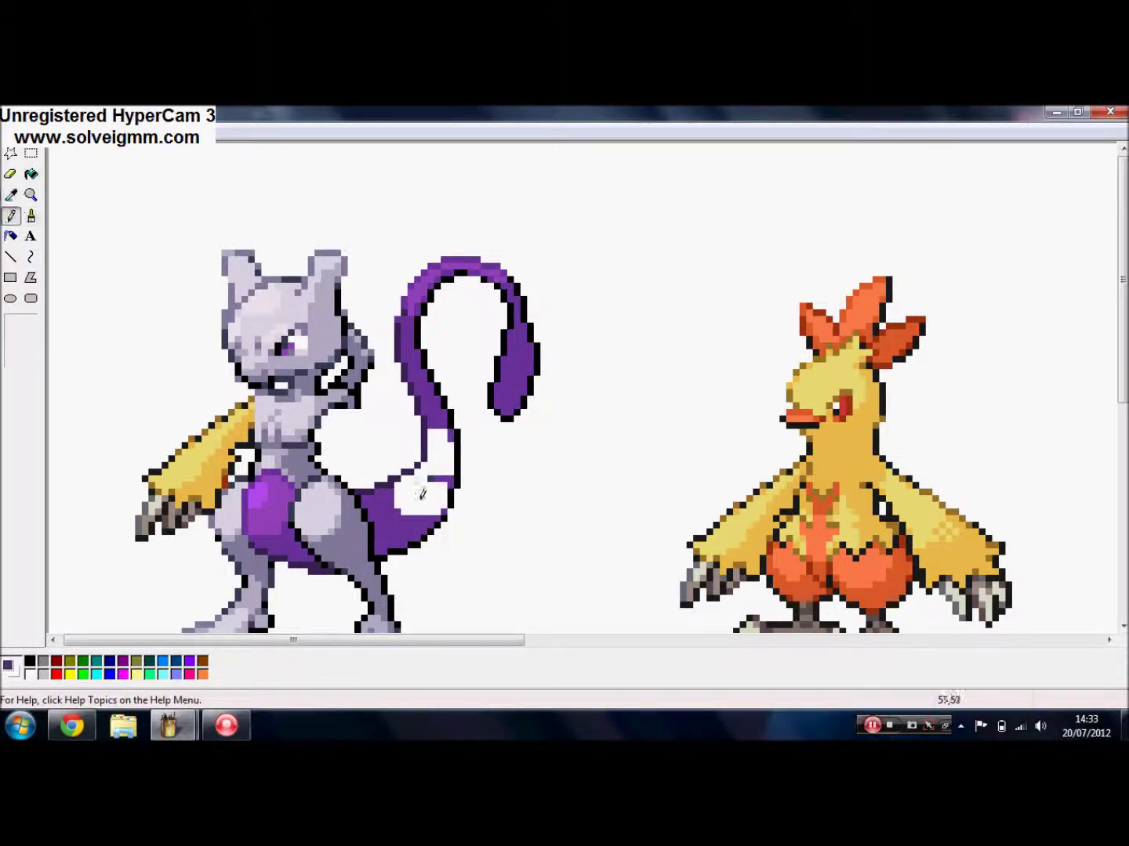
{"action": "left_click", "coordinate": [32, 173]}
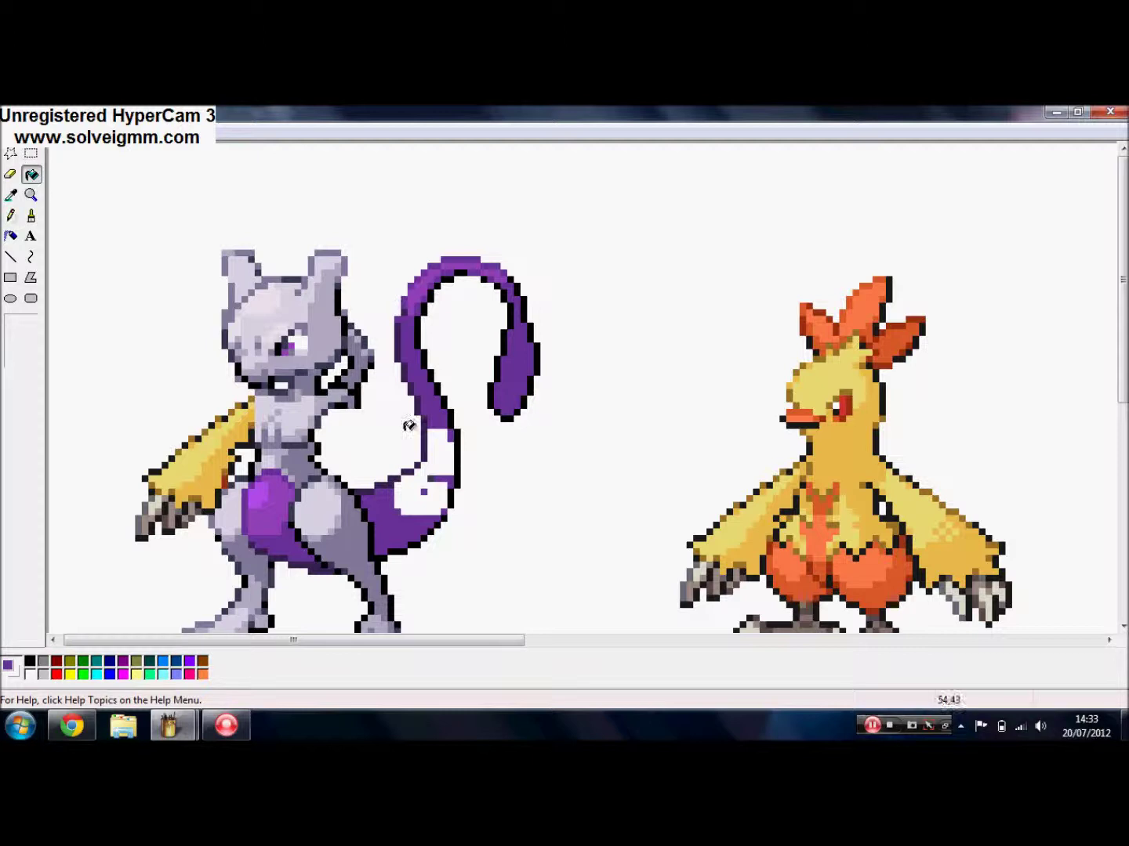
{"action": "left_click", "coordinate": [429, 480]}
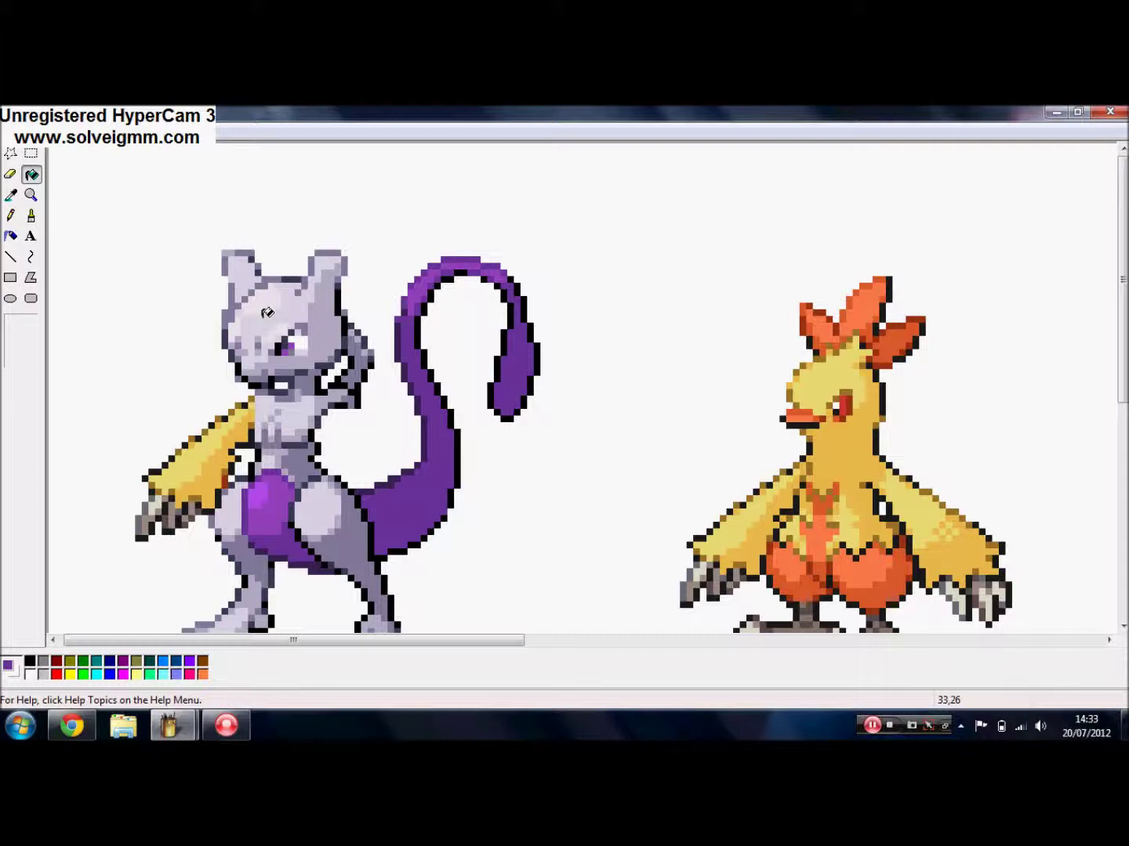
- Switch to the sprite sheet window and look through its left-hand columns down to the Mewtwo row
{"action": "left_click", "coordinate": [226, 725]}
{"action": "mouse_move", "coordinate": [168, 724]}
{"action": "left_click", "coordinate": [103, 673]}
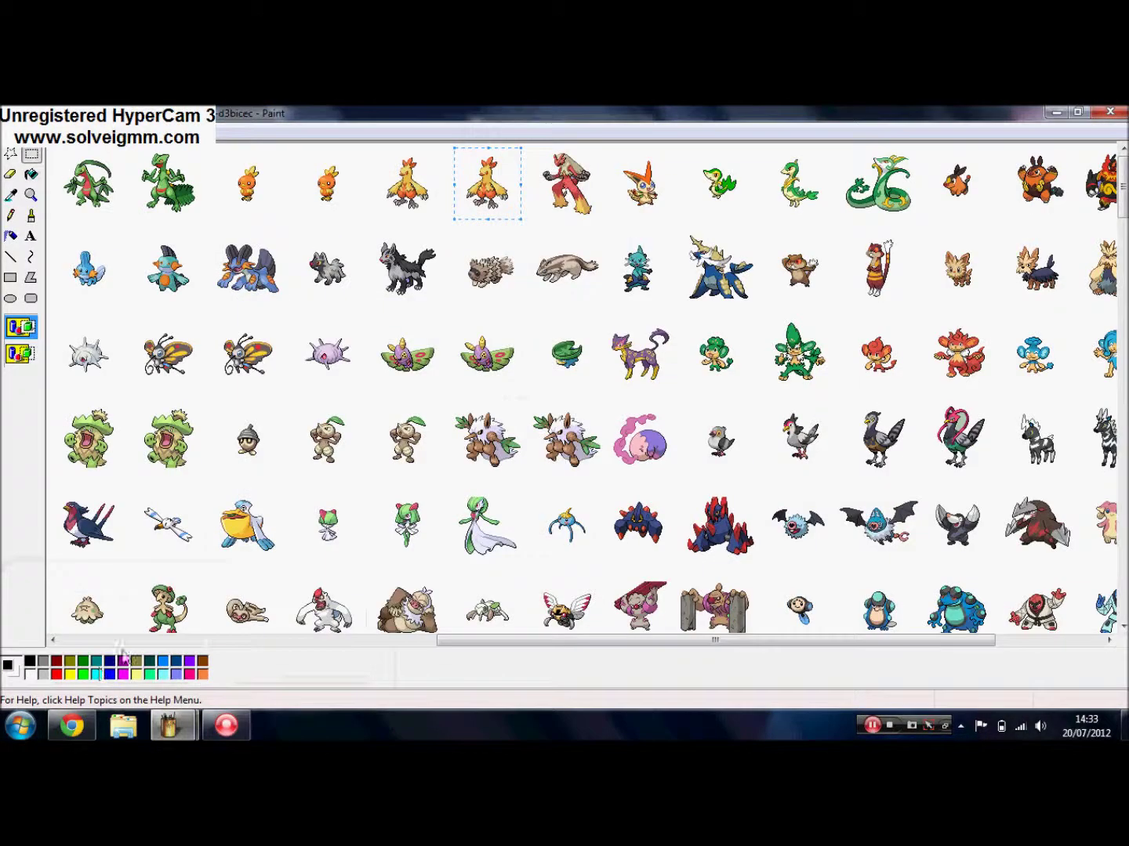
{"action": "left_click_drag", "start_coordinate": [510, 641], "coordinate": [49, 642]}
{"action": "left_click_drag", "start_coordinate": [1124, 184], "coordinate": [1123, 417]}
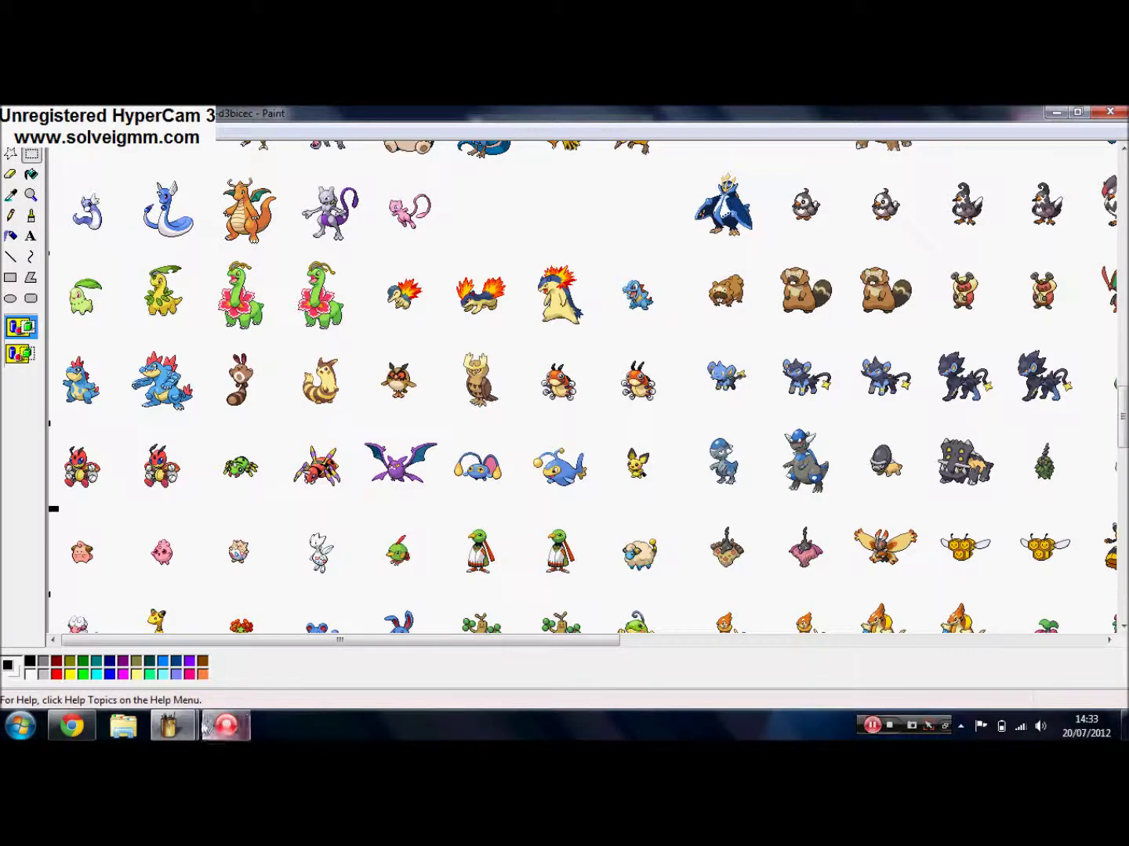
- Switch back to the fusion drawing and paste a copy of Combusken's right-hand arm into the blank space between the two sprites
{"action": "left_click", "coordinate": [277, 668]}
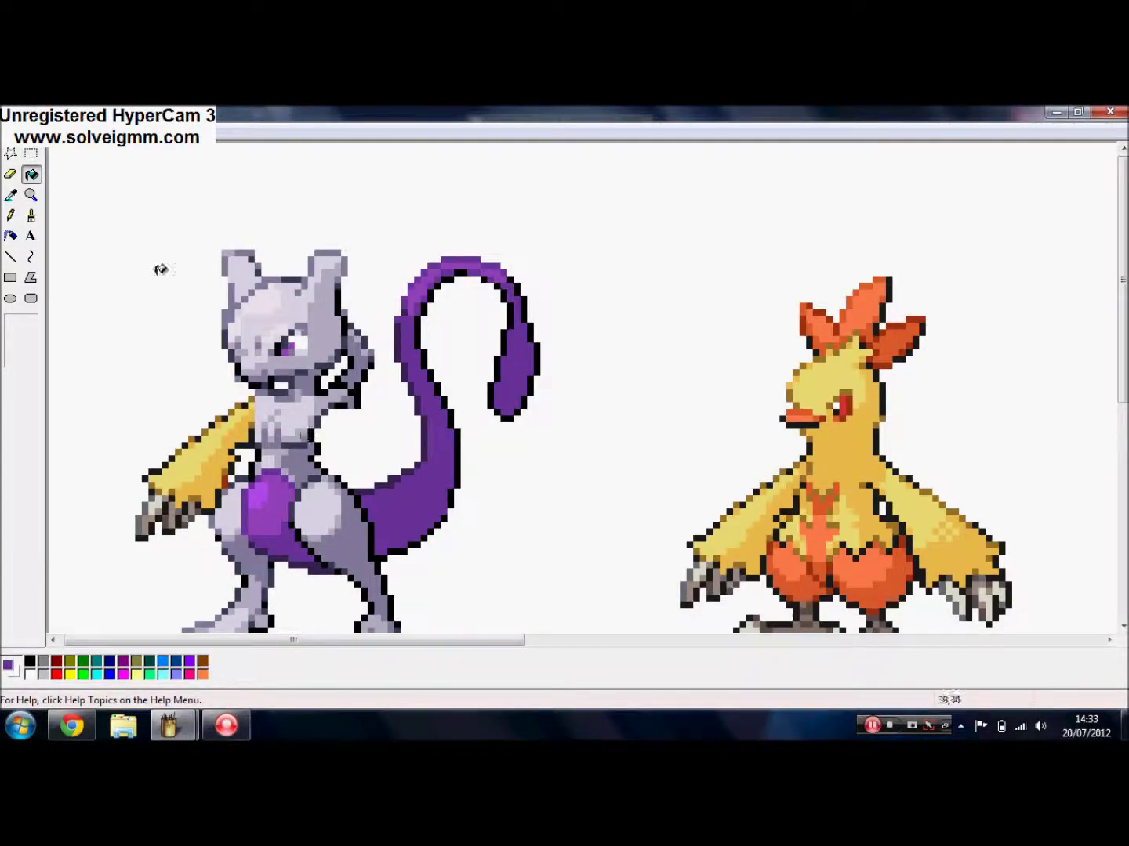
{"action": "left_click", "coordinate": [31, 153]}
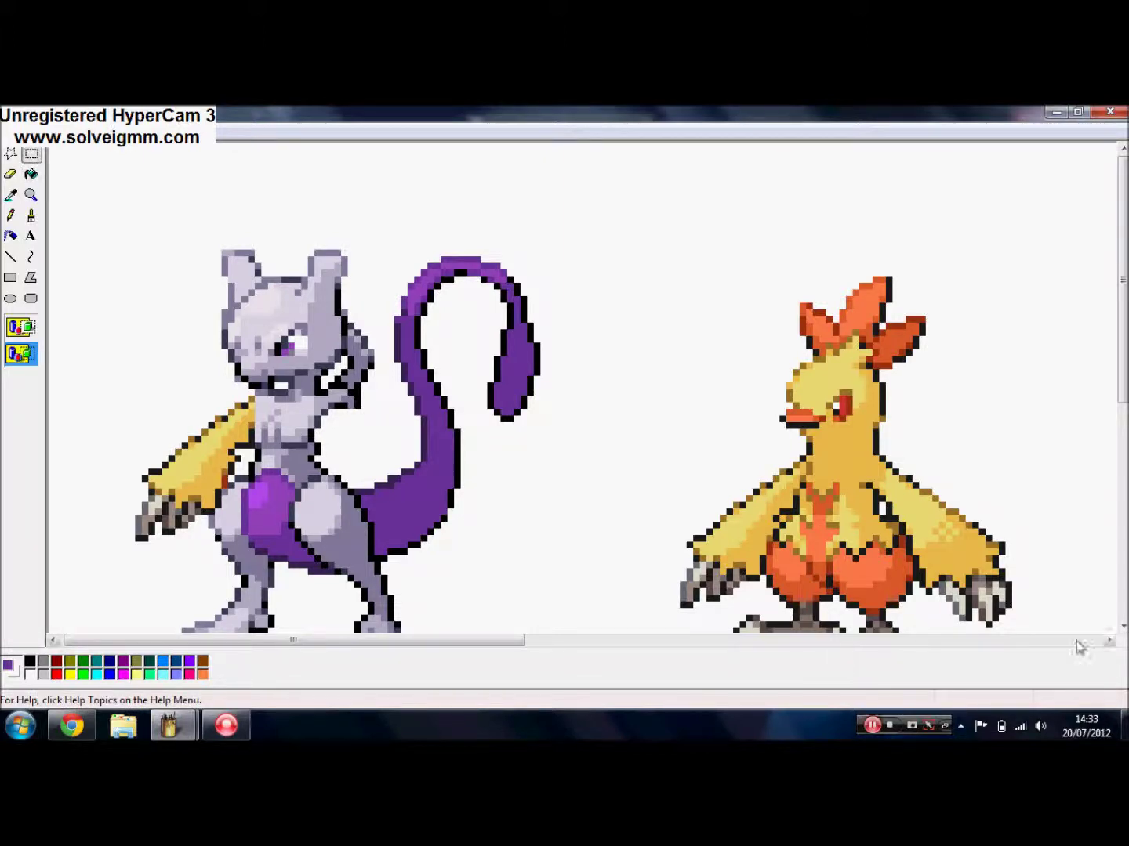
{"action": "left_click", "coordinate": [1123, 620]}
{"action": "left_click_drag", "start_coordinate": [1127, 458], "coordinate": [1123, 290]}
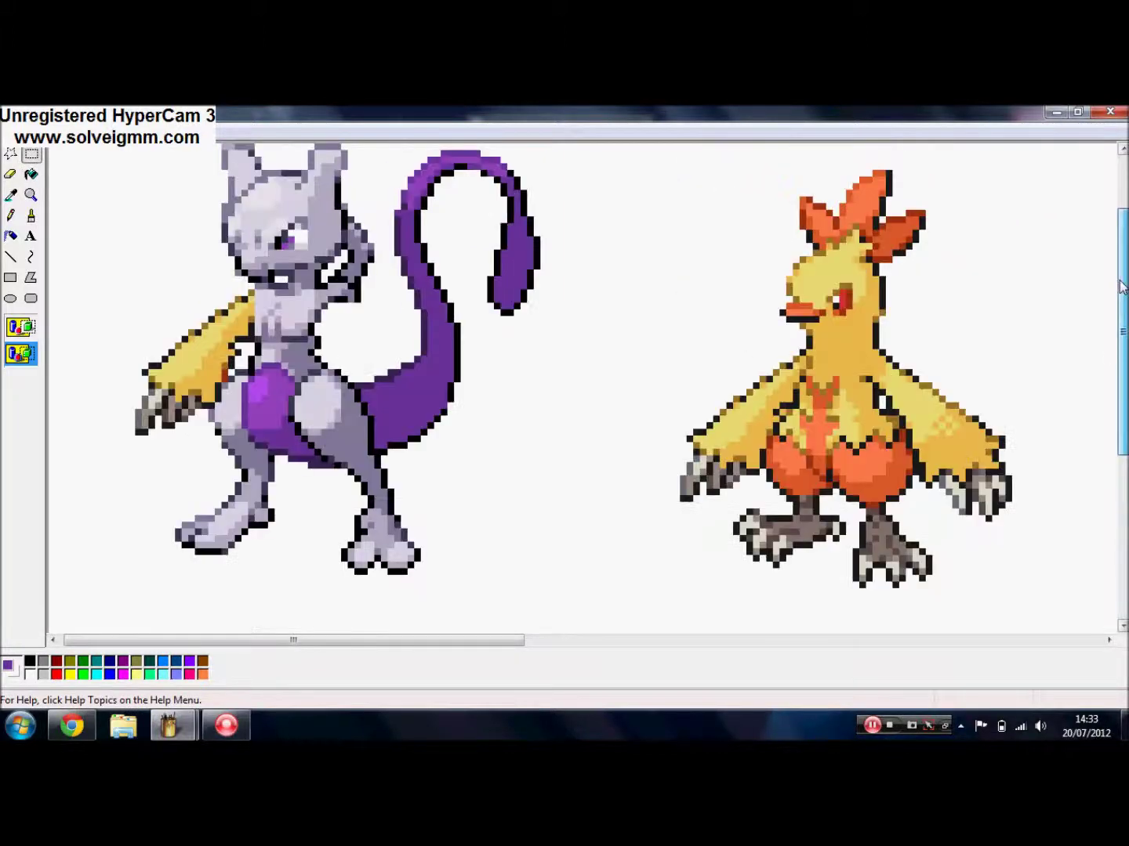
{"action": "left_click_drag", "start_coordinate": [1043, 527], "coordinate": [861, 335]}
{"action": "key", "text": "ctrl+c"}
{"action": "key", "text": "ctrl+v"}
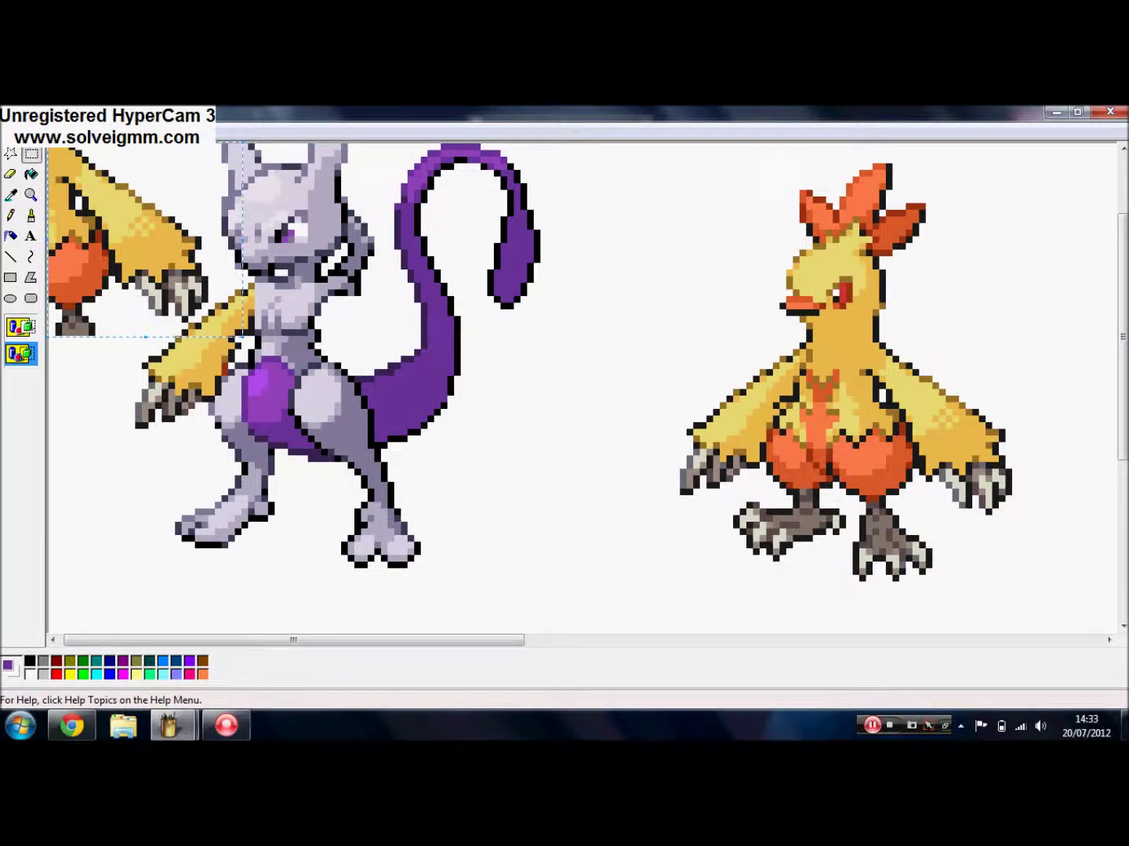
{"action": "left_click_drag", "start_coordinate": [99, 324], "coordinate": [540, 601]}
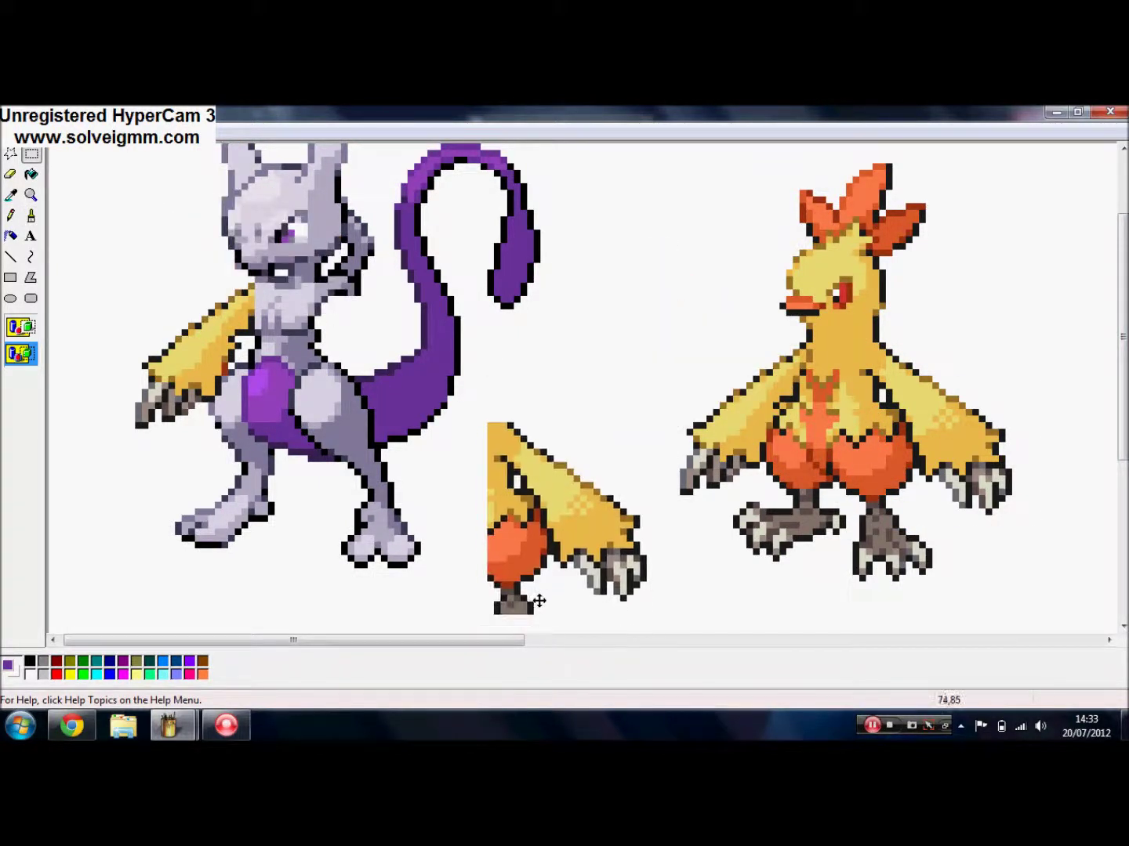
- Erase the body, thigh and leg pixels around the copied arm with an enlarged eraser, keeping only the yellow arm and claws
{"action": "left_click", "coordinate": [11, 174]}
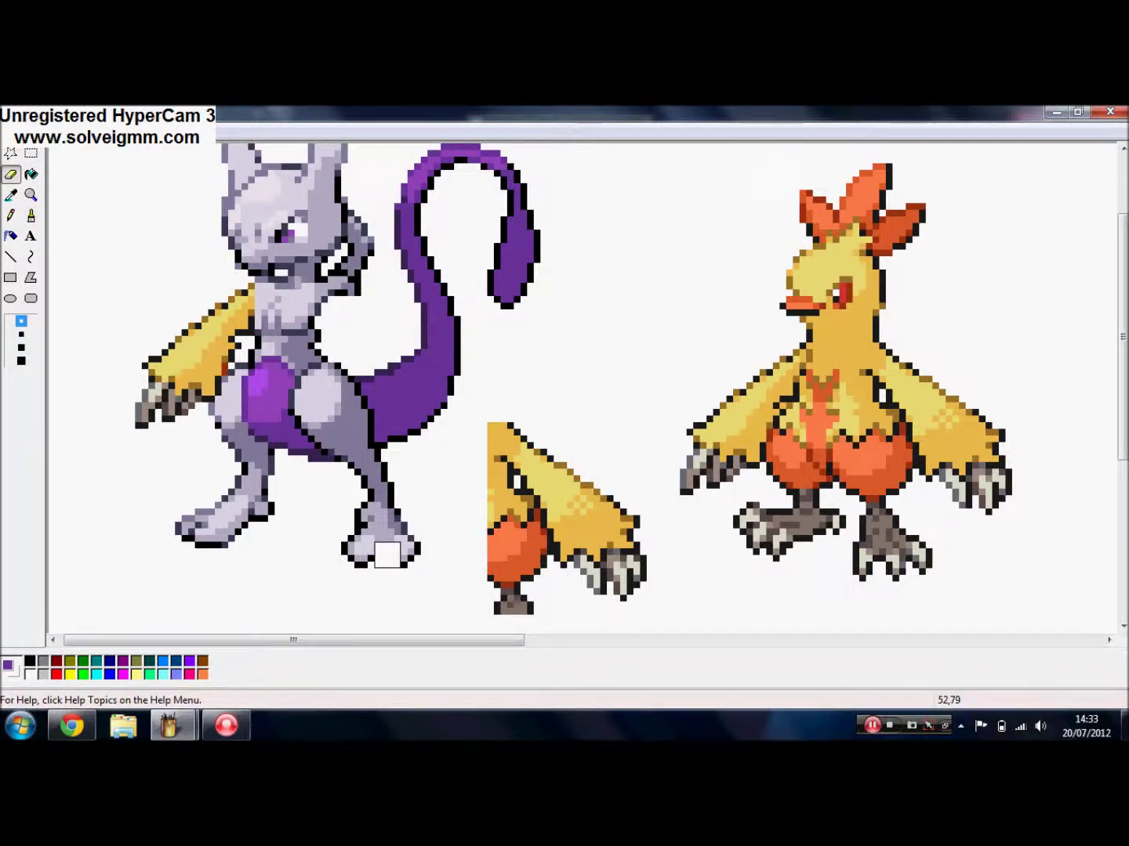
{"action": "key", "text": "ctrl+KP_Add"}
{"action": "key", "text": "ctrl+KP_Add"}
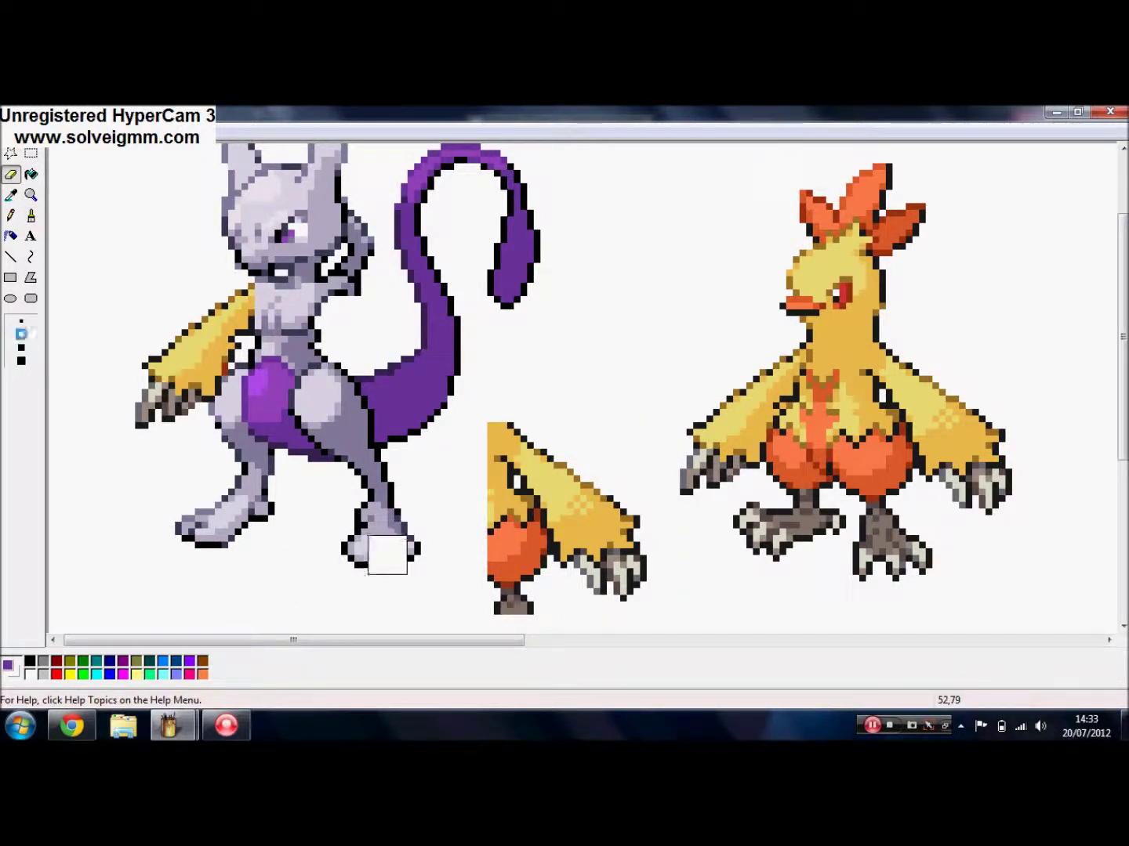
{"action": "key", "text": "ctrl+KP_Add"}
{"action": "key", "text": "ctrl+KP_Add"}
{"action": "key", "text": "ctrl+KP_Add"}
{"action": "key", "text": "ctrl+KP_Add"}
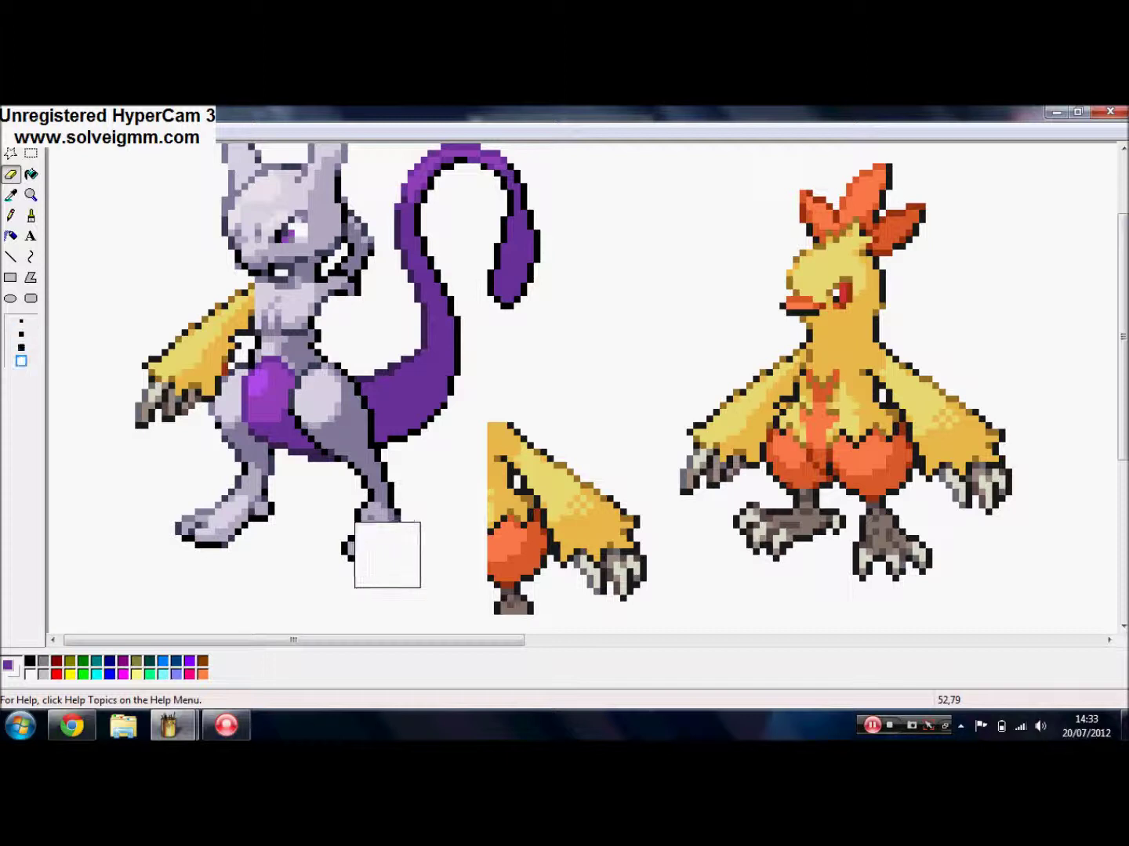
{"action": "mouse_move", "coordinate": [464, 584]}
{"action": "left_mouse_down"}
{"action": "mouse_move", "coordinate": [501, 588]}
{"action": "mouse_move", "coordinate": [512, 568]}
{"action": "mouse_move", "coordinate": [500, 535]}
{"action": "left_mouse_up"}
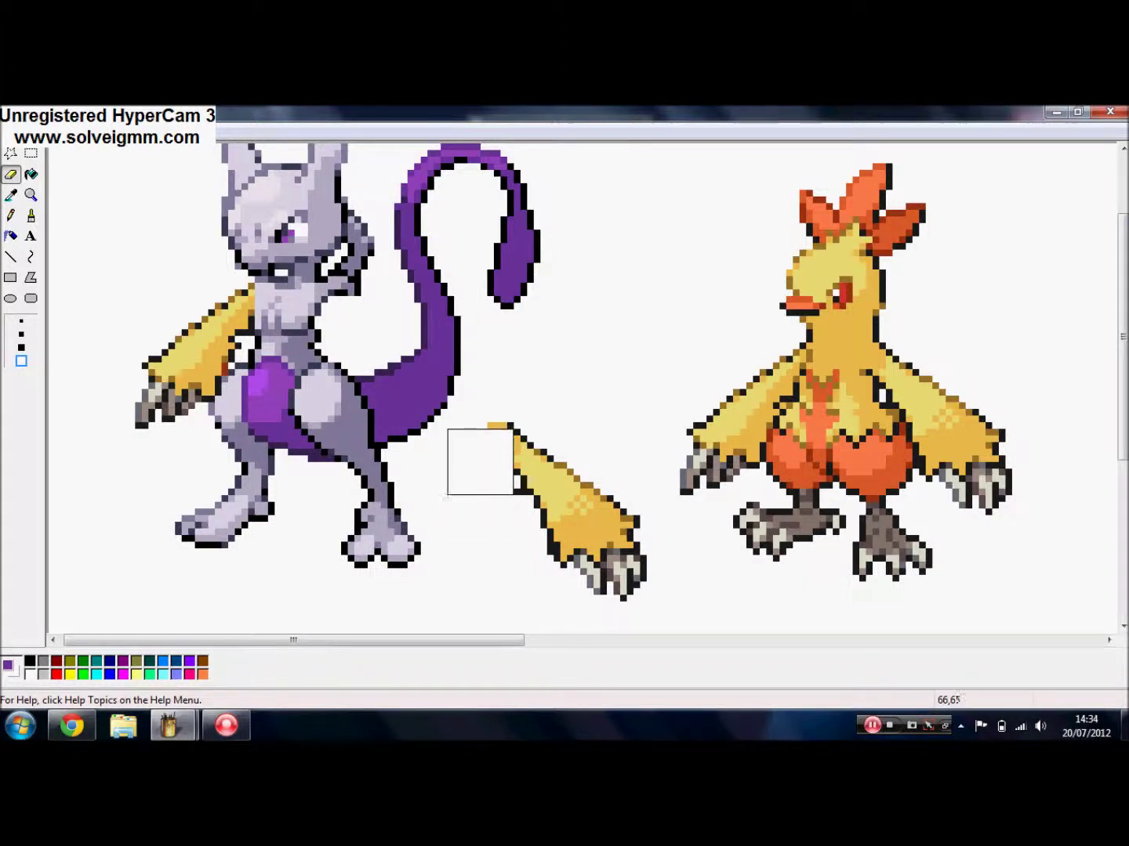
{"action": "mouse_move", "coordinate": [494, 522]}
{"action": "left_mouse_down"}
{"action": "mouse_move", "coordinate": [473, 509]}
{"action": "mouse_move", "coordinate": [474, 448]}
{"action": "left_mouse_up"}
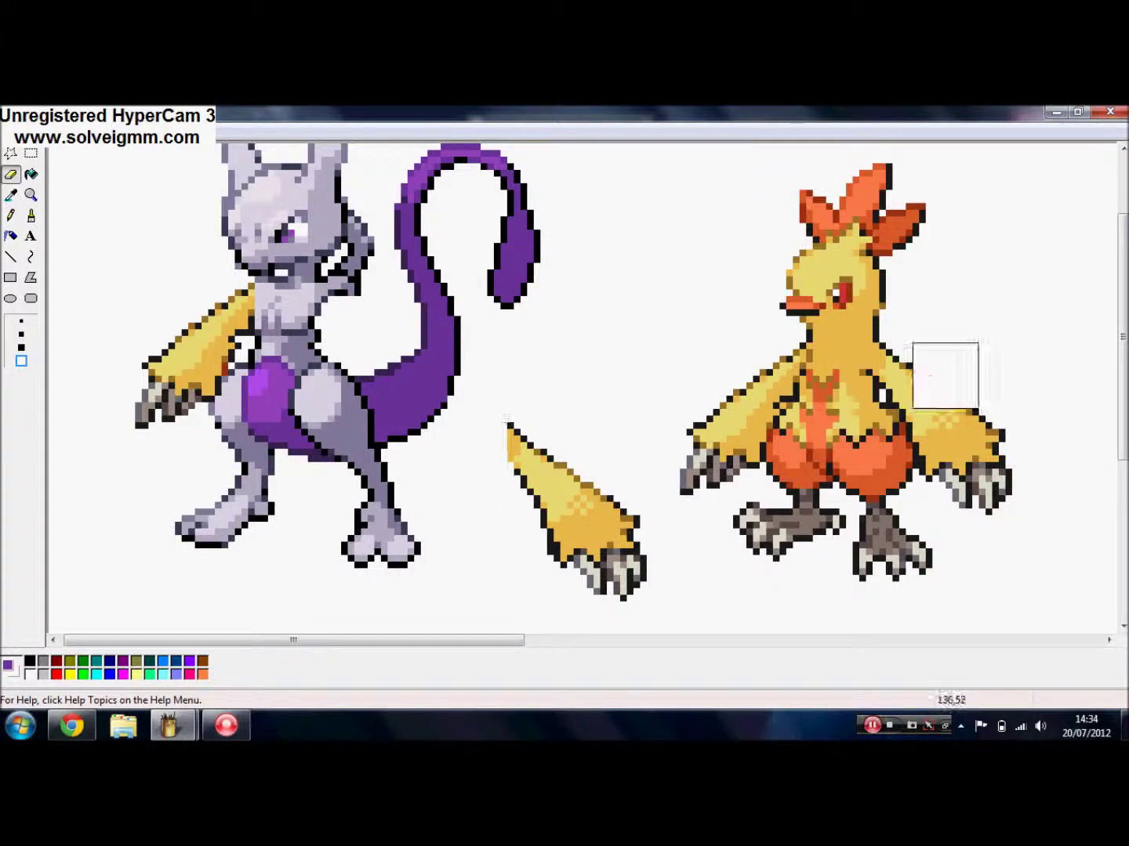
{"action": "left_click", "coordinate": [871, 725]}
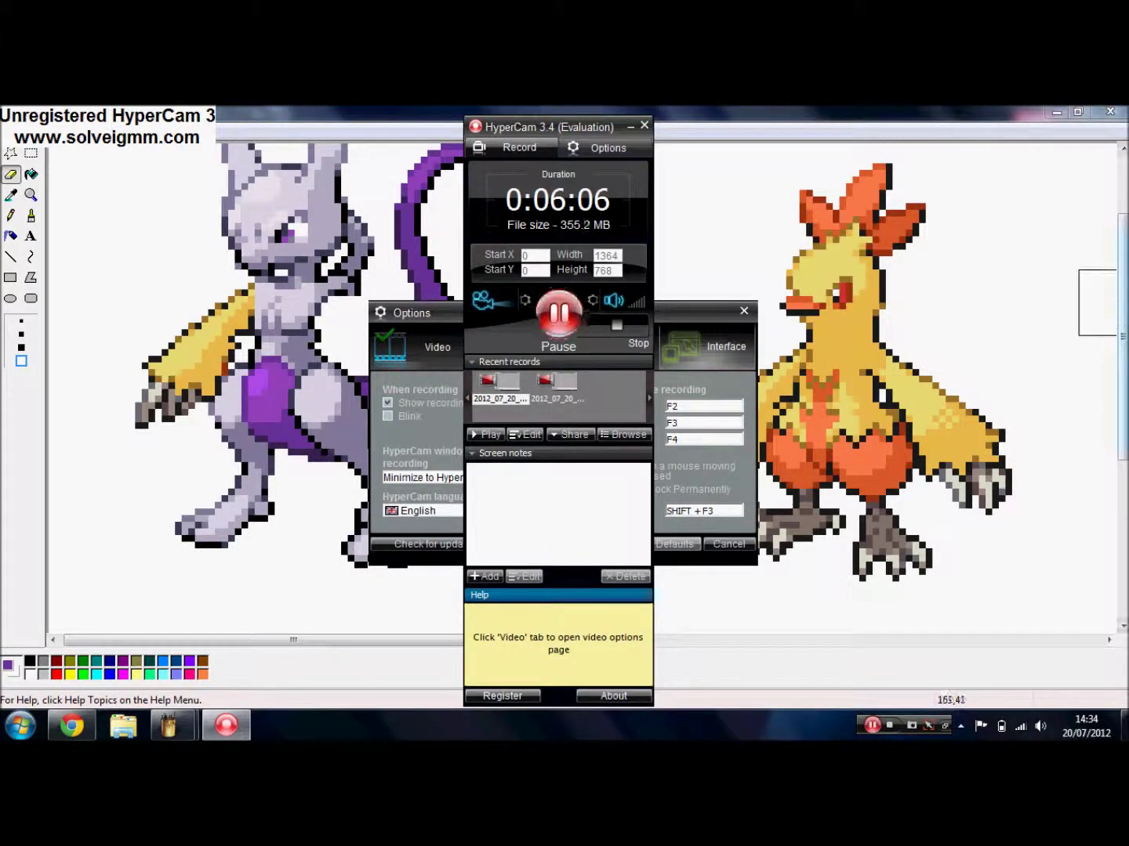
- Move the cleaned-up Combusken arm onto Mewtwo's right-hand shoulder so that it overlaps the tail
{"action": "left_click_drag", "start_coordinate": [1122, 313], "coordinate": [1123, 389]}
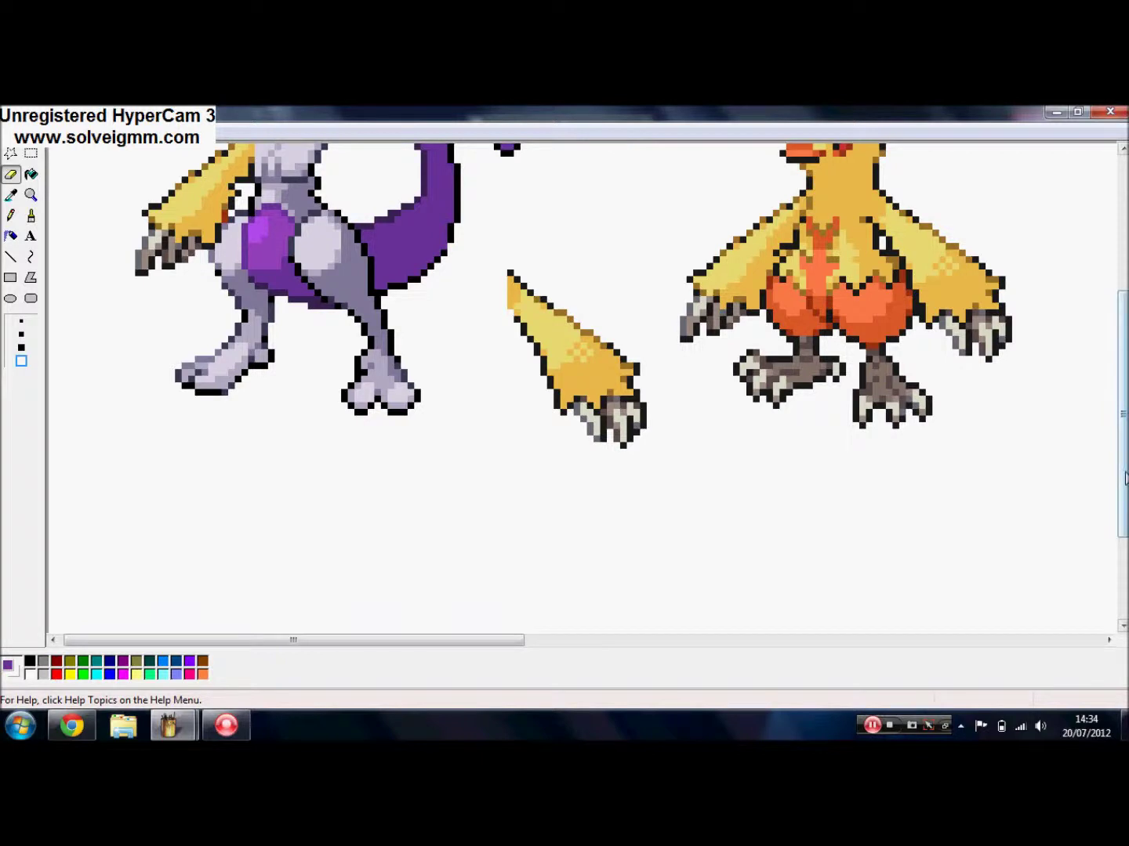
{"action": "left_click_drag", "start_coordinate": [1126, 476], "coordinate": [1124, 427]}
{"action": "left_click", "coordinate": [30, 154]}
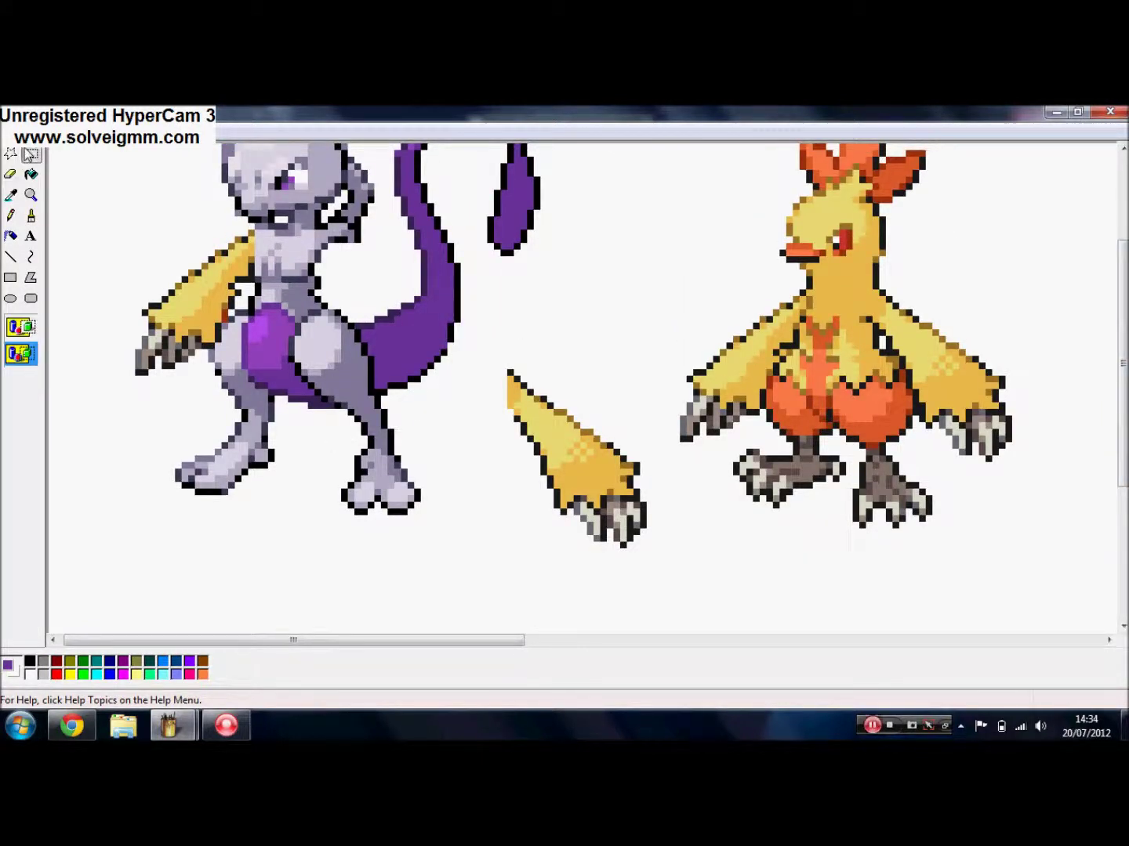
{"action": "left_click_drag", "start_coordinate": [491, 353], "coordinate": [677, 583]}
{"action": "left_click_drag", "start_coordinate": [596, 513], "coordinate": [402, 365]}
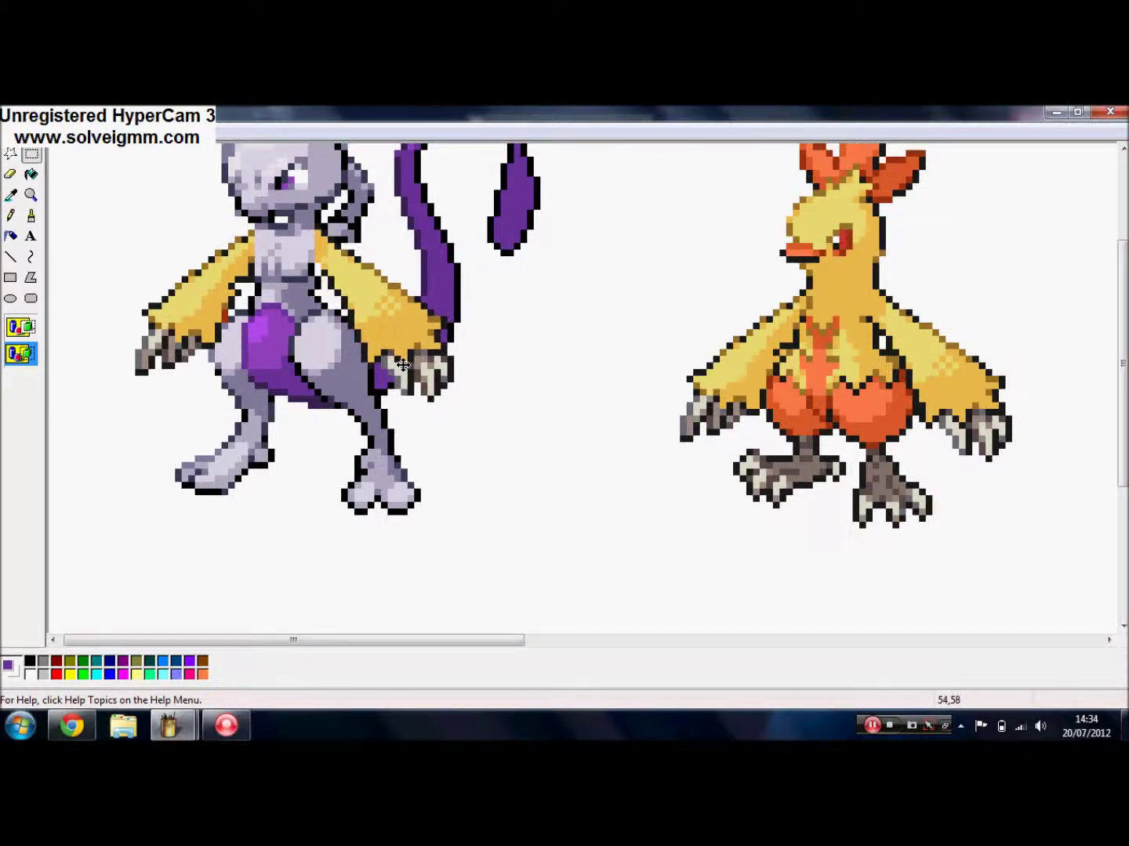
- Erase Mewtwo's original raised arm beside its head, undo any stray erasing on the chest, and shrink the eraser
{"action": "left_click", "coordinate": [11, 174]}
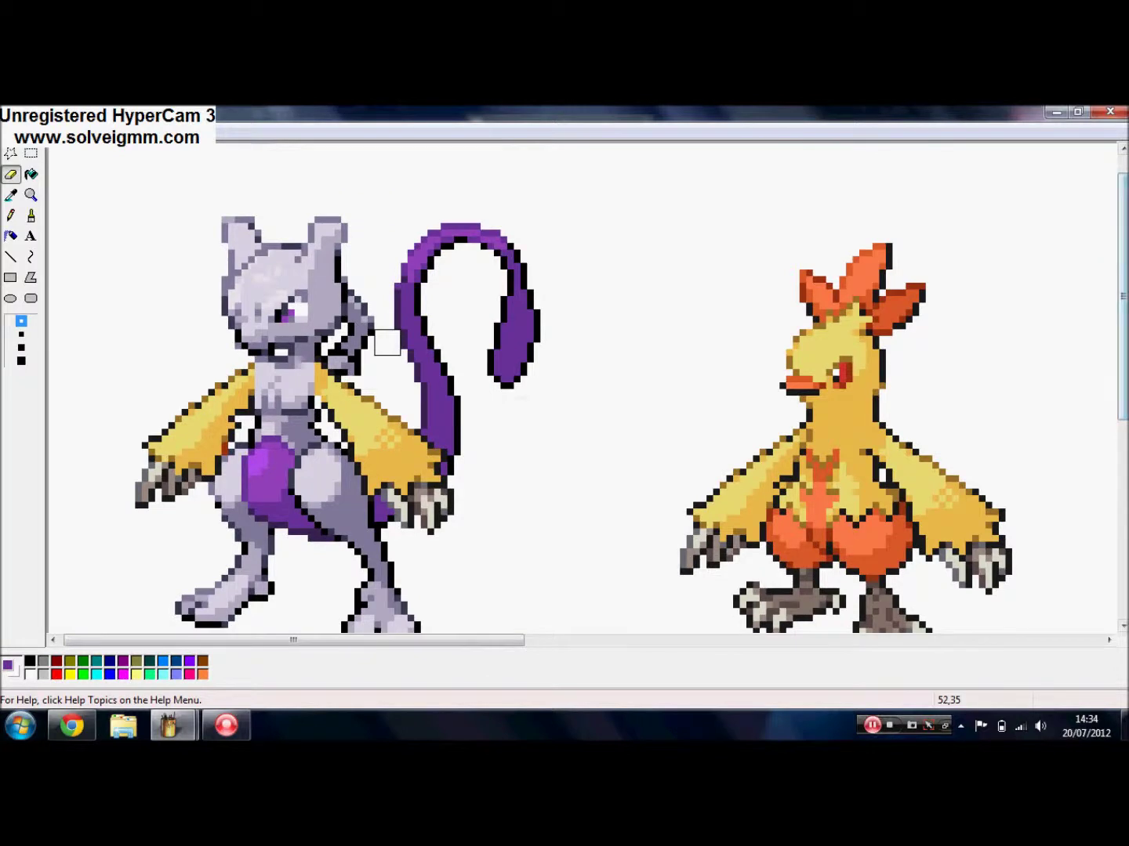
{"action": "mouse_move", "coordinate": [361, 303]}
{"action": "left_mouse_down"}
{"action": "mouse_move", "coordinate": [353, 361]}
{"action": "mouse_move", "coordinate": [354, 349]}
{"action": "left_mouse_up"}
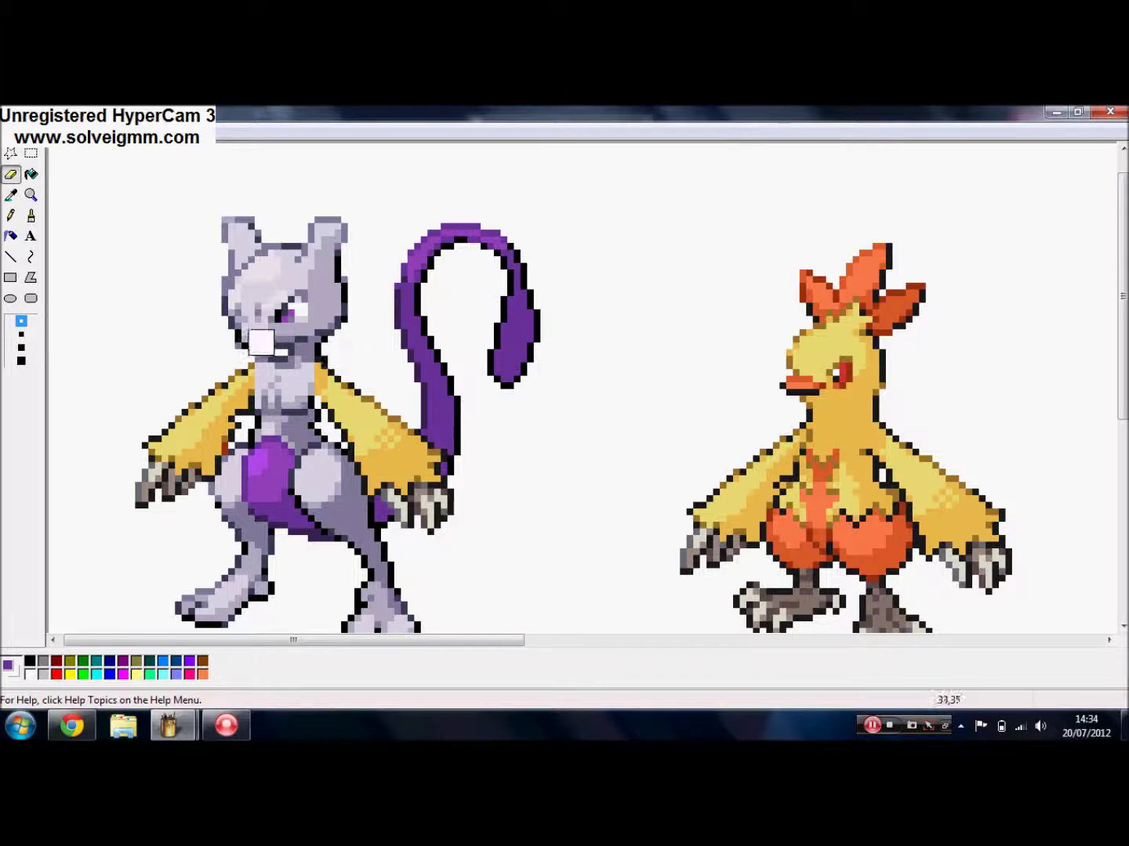
{"action": "left_click_drag", "start_coordinate": [271, 378], "coordinate": [284, 391]}
{"action": "key", "text": "ctrl+z"}
{"action": "key", "text": "ctrl+minus"}
{"action": "key", "text": "ctrl+minus"}
{"action": "key", "text": "ctrl+minus"}
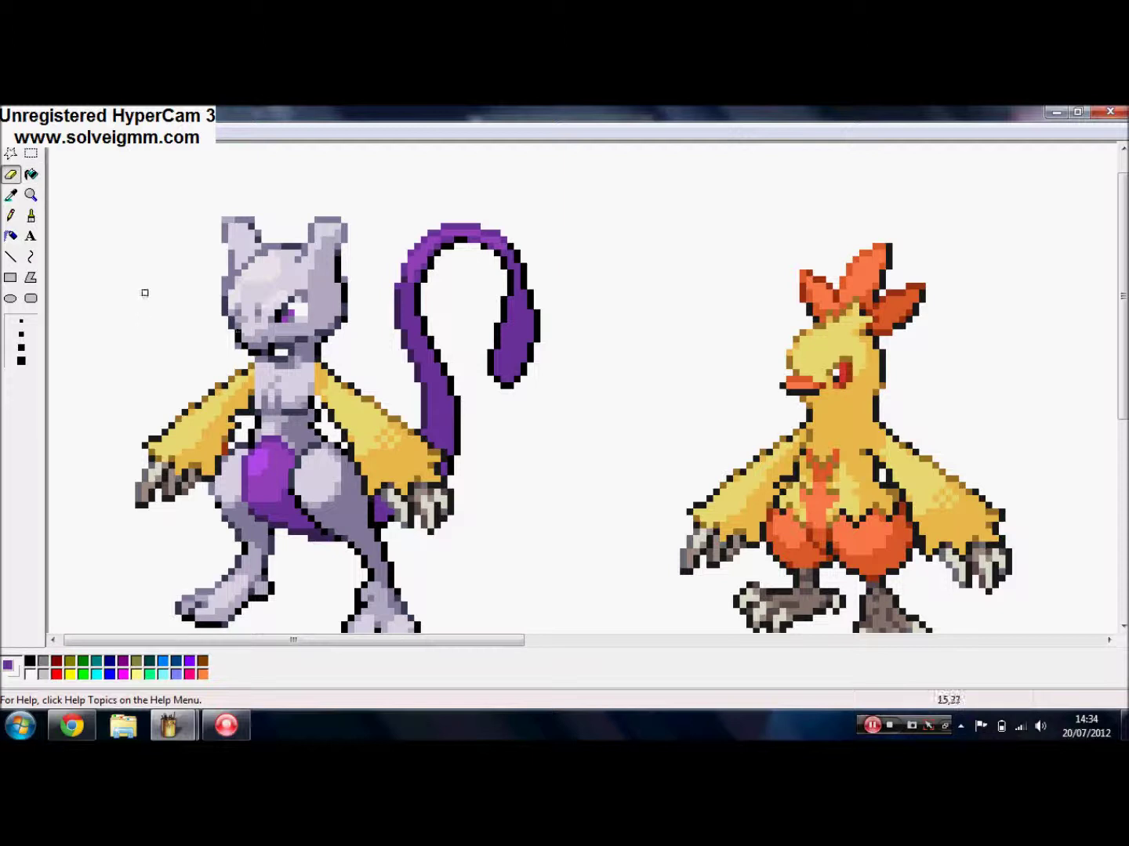
- Paste a copy of Combusken's head crest beside Mewtwo's head and erase the yellow head pixels from the copy
{"action": "left_click", "coordinate": [31, 152]}
{"action": "left_click_drag", "start_coordinate": [764, 228], "coordinate": [953, 342]}
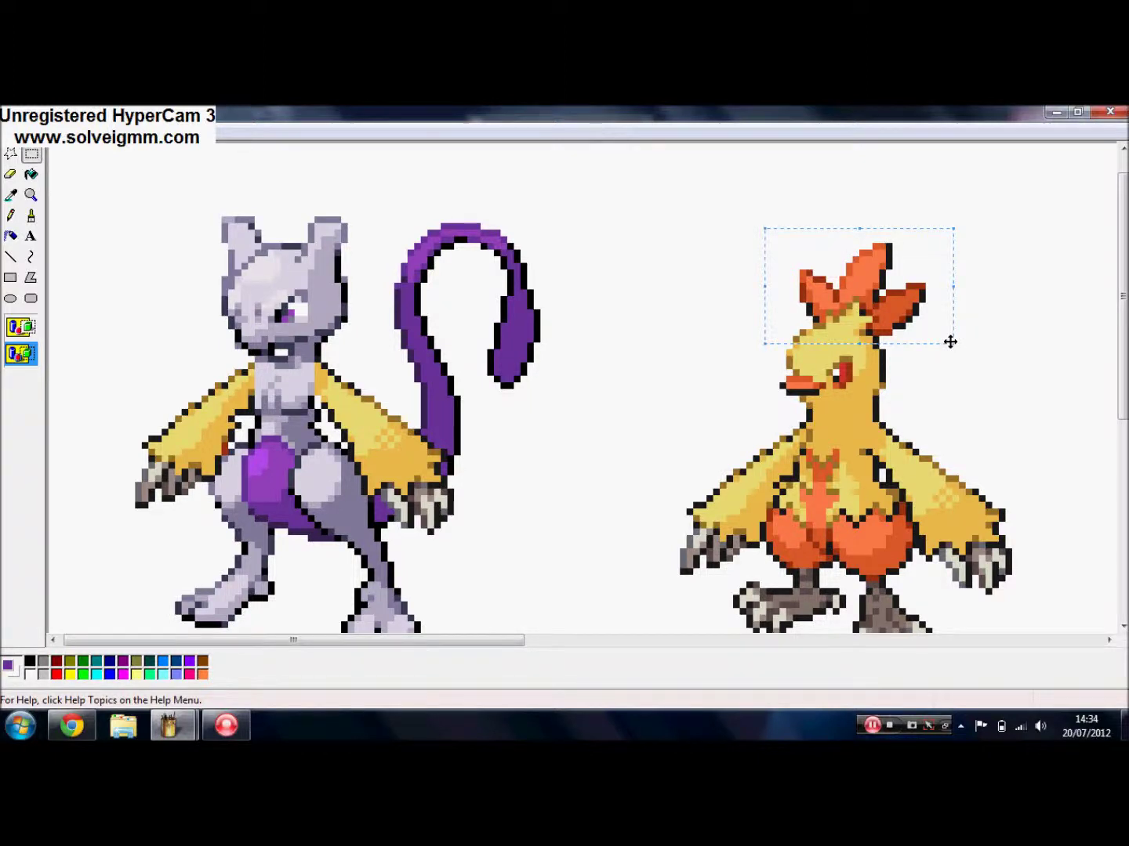
{"action": "key", "text": "ctrl+c"}
{"action": "key", "text": "ctrl+v"}
{"action": "left_click_drag", "start_coordinate": [176, 208], "coordinate": [164, 199]}
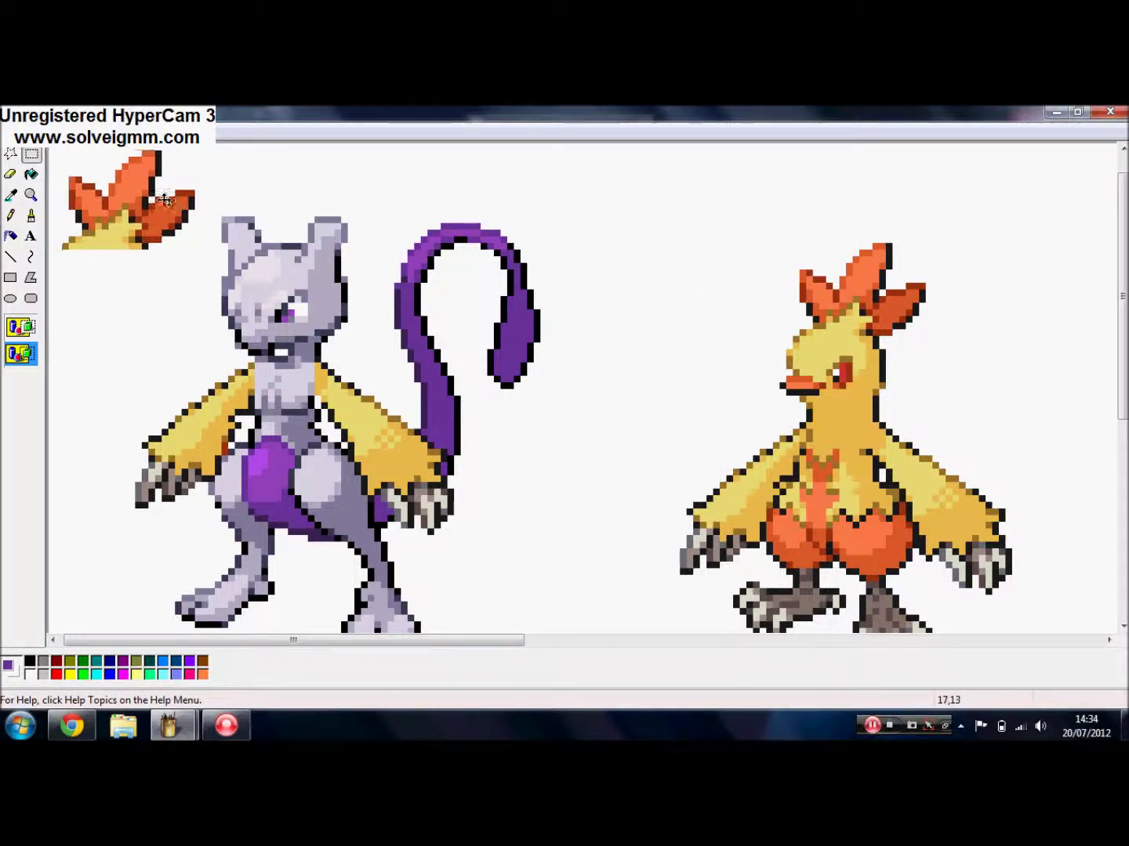
{"action": "left_click", "coordinate": [11, 173]}
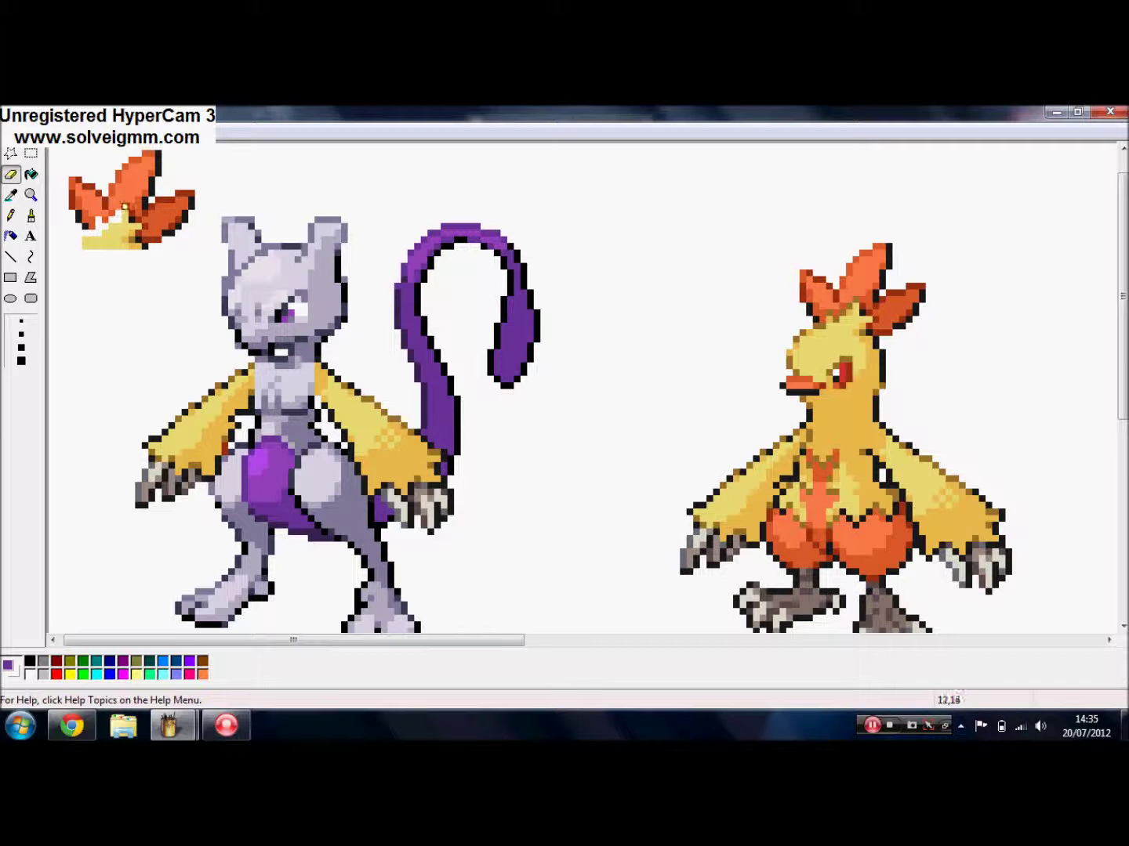
{"action": "left_click_drag", "start_coordinate": [125, 211], "coordinate": [92, 252]}
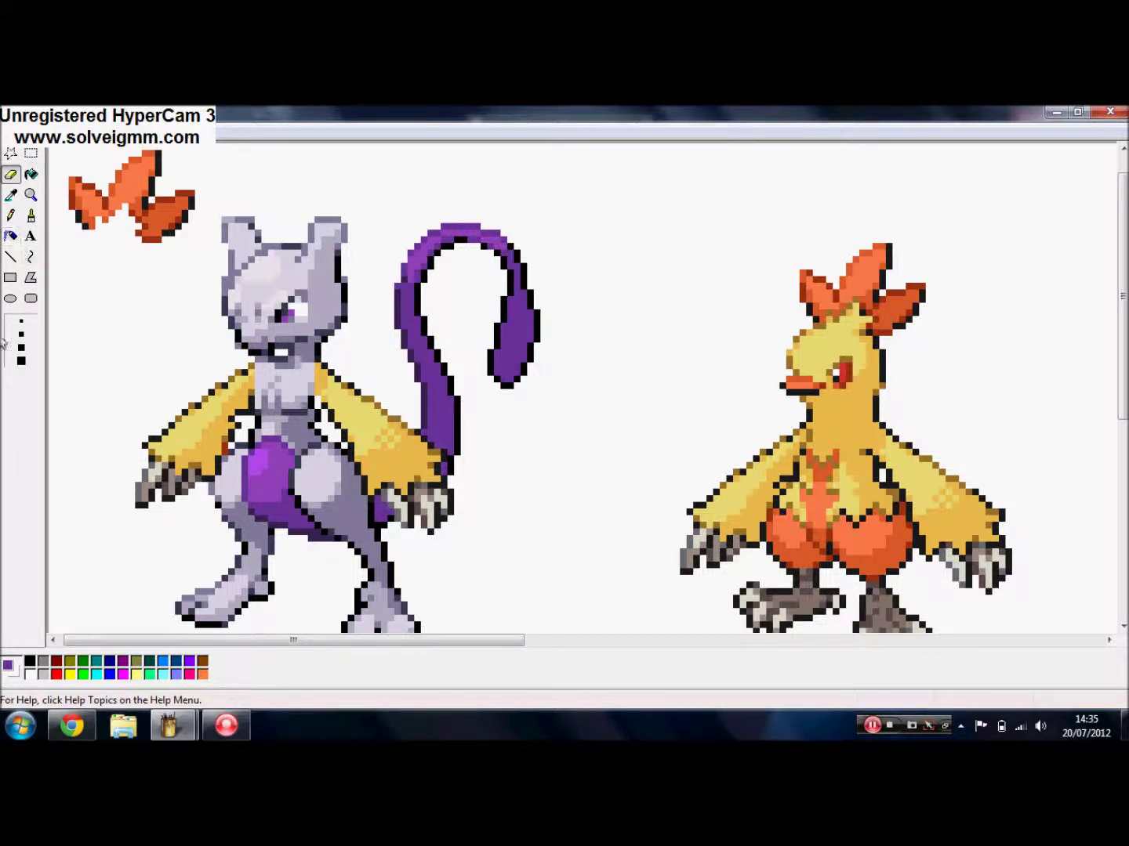
- Erase Mewtwo's two ears with a larger eraser and close the top of its head with a curve in the dark outline colour
{"action": "left_click", "coordinate": [19, 360]}
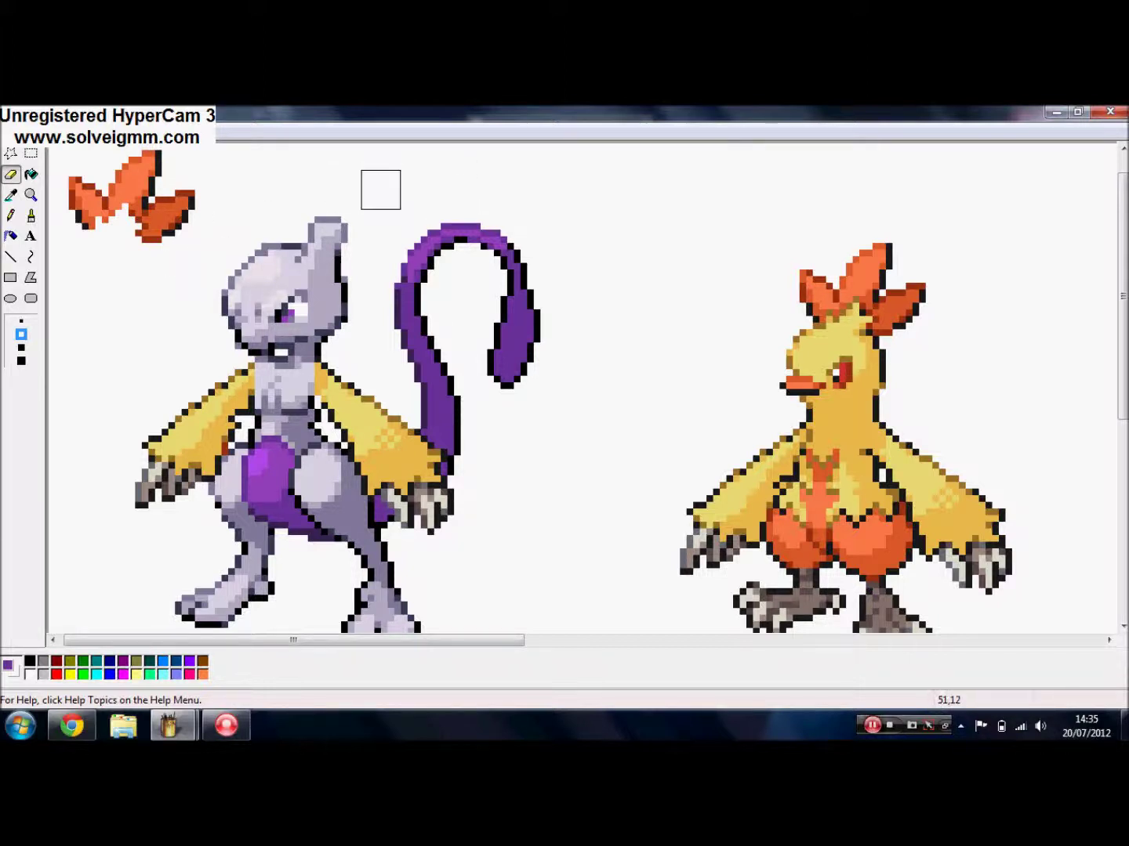
{"action": "mouse_move", "coordinate": [340, 194]}
{"action": "left_mouse_down"}
{"action": "mouse_move", "coordinate": [314, 223]}
{"action": "mouse_move", "coordinate": [347, 230]}
{"action": "mouse_move", "coordinate": [329, 236]}
{"action": "left_mouse_up"}
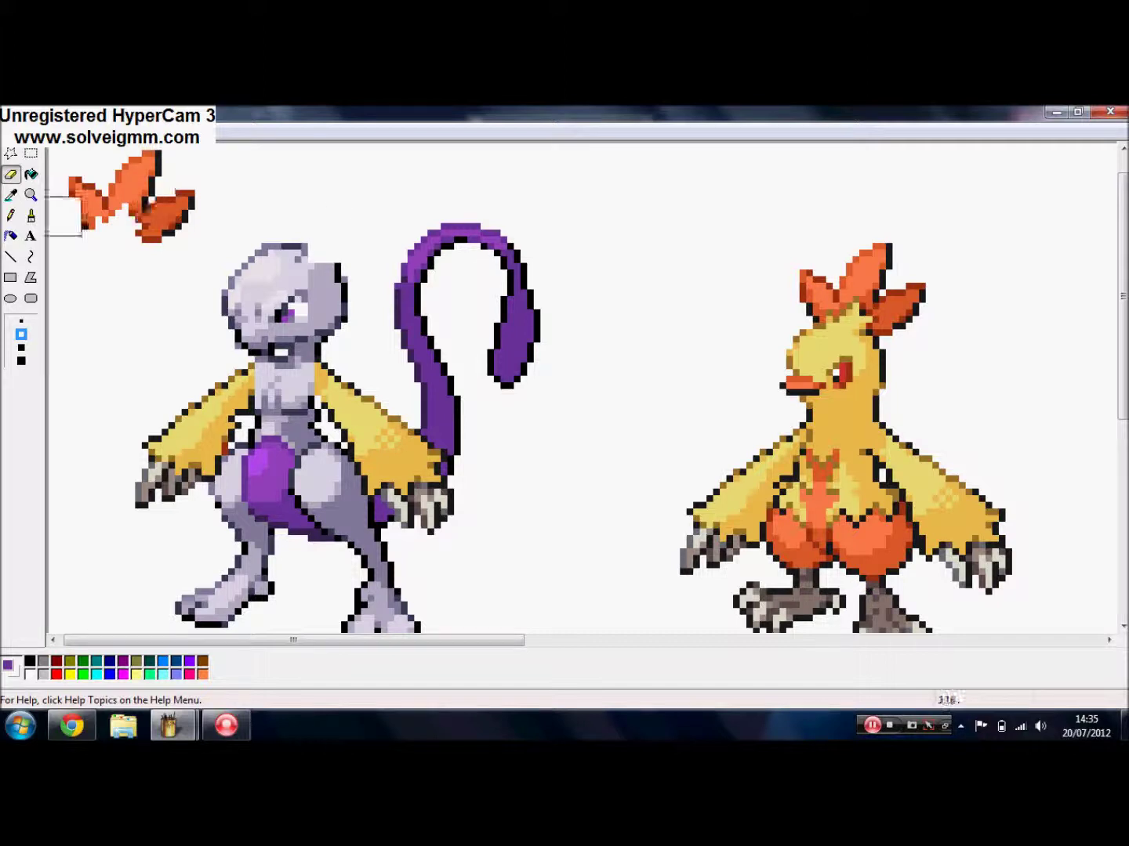
{"action": "left_click", "coordinate": [31, 258]}
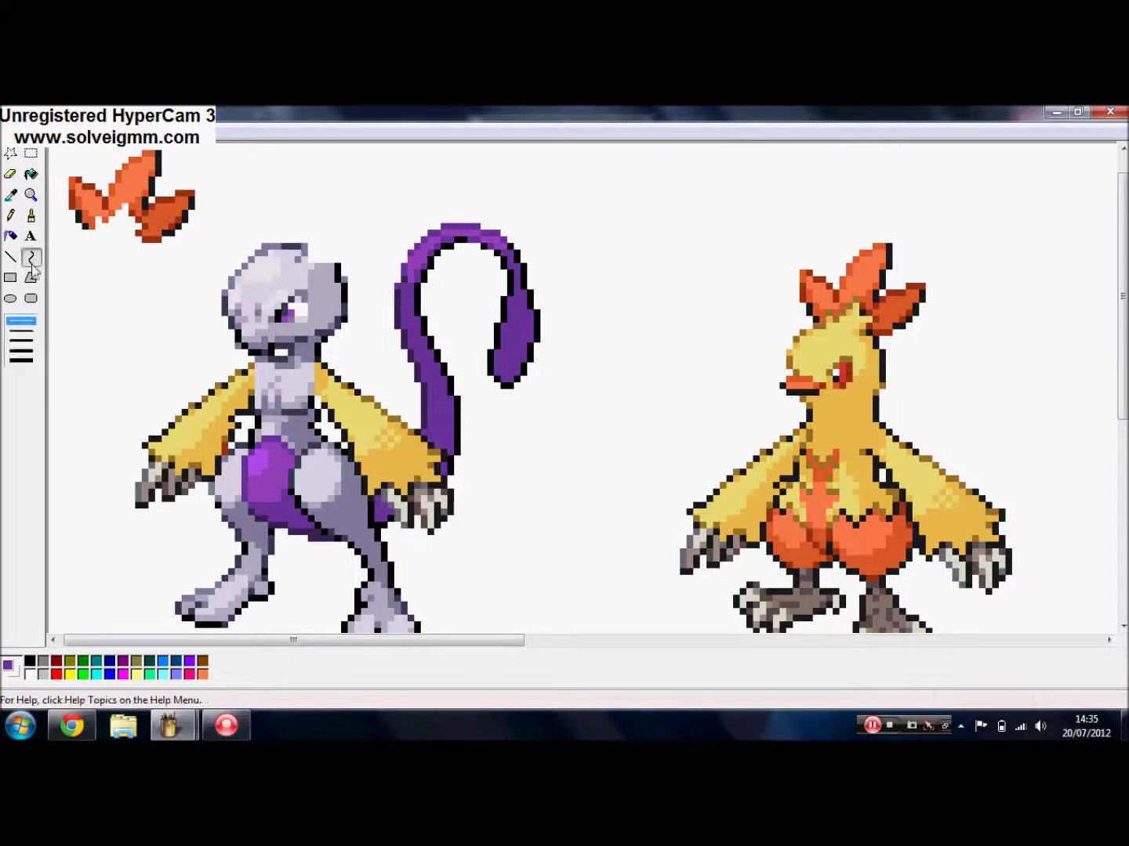
{"action": "left_click", "coordinate": [12, 195]}
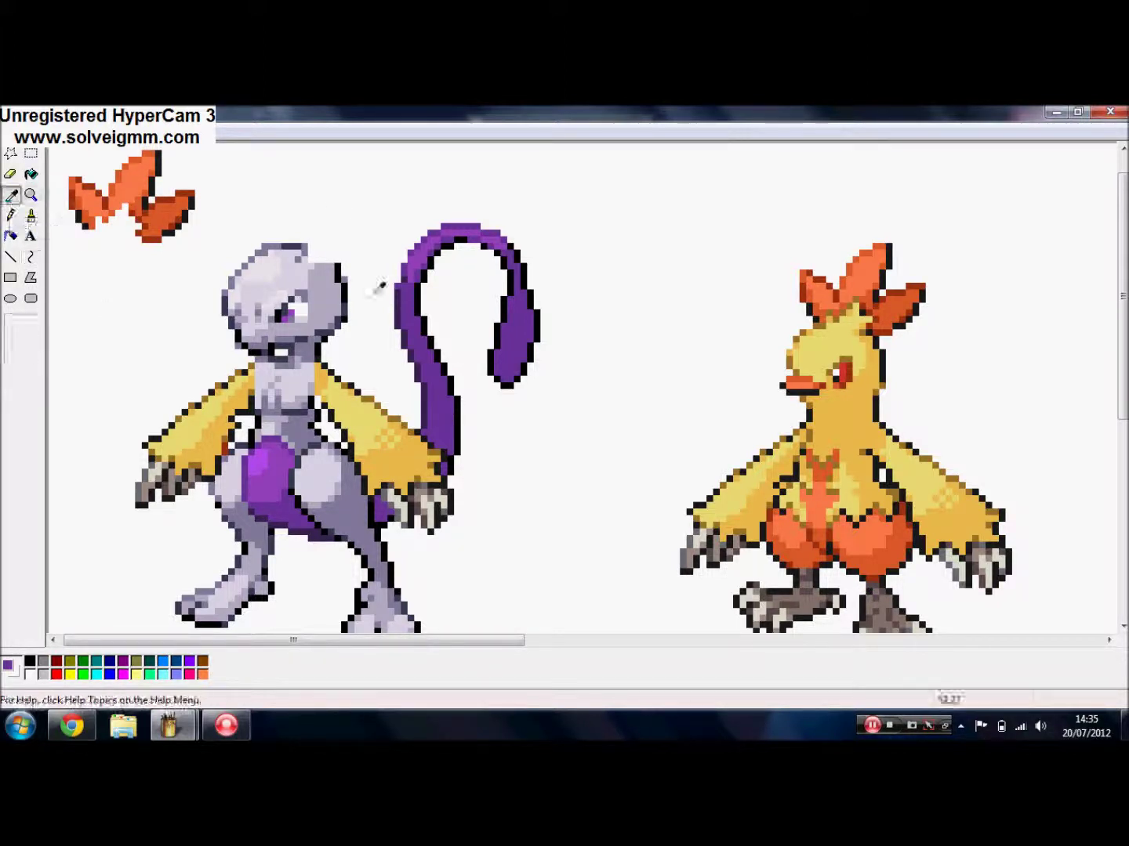
{"action": "left_click", "coordinate": [303, 243]}
{"action": "left_click_drag", "start_coordinate": [304, 244], "coordinate": [340, 258]}
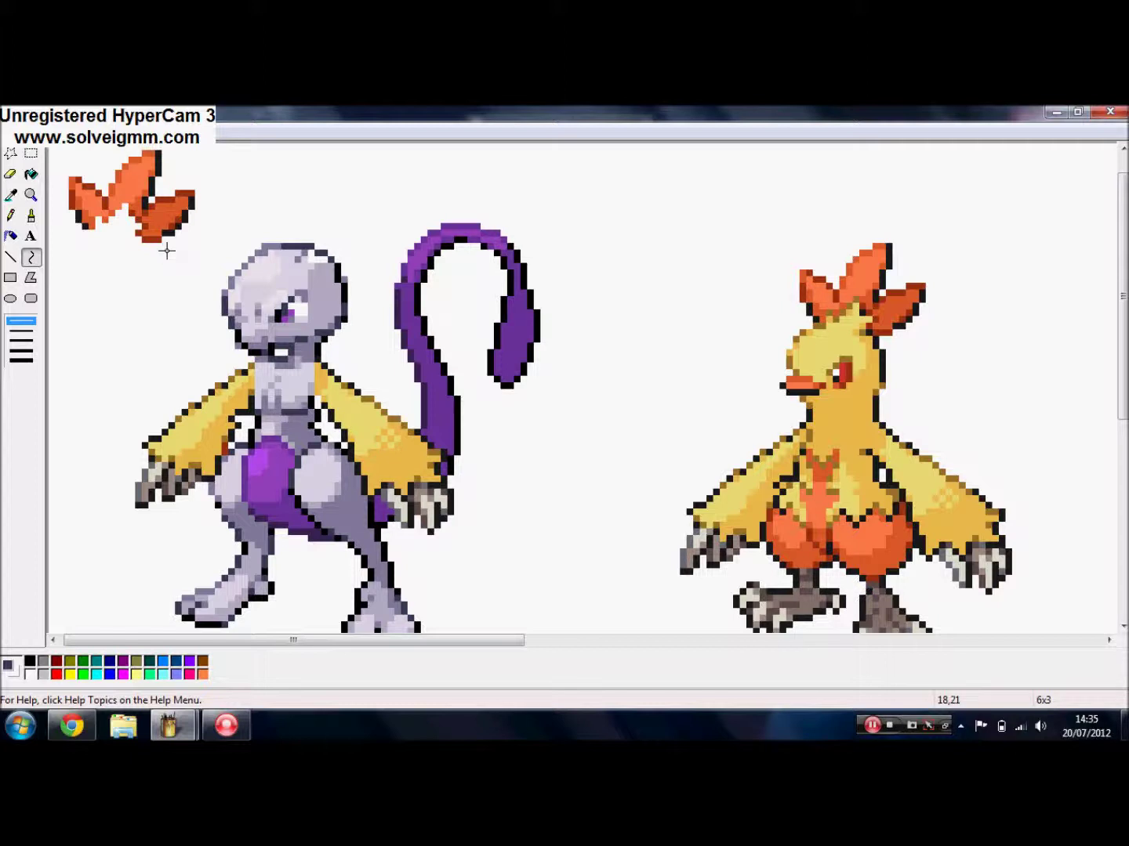
- Colour in the white gaps beneath Mewtwo's new head outline with light grey-lilac shades sampled from the head
{"action": "left_click", "coordinate": [11, 195]}
{"action": "left_click", "coordinate": [304, 259]}
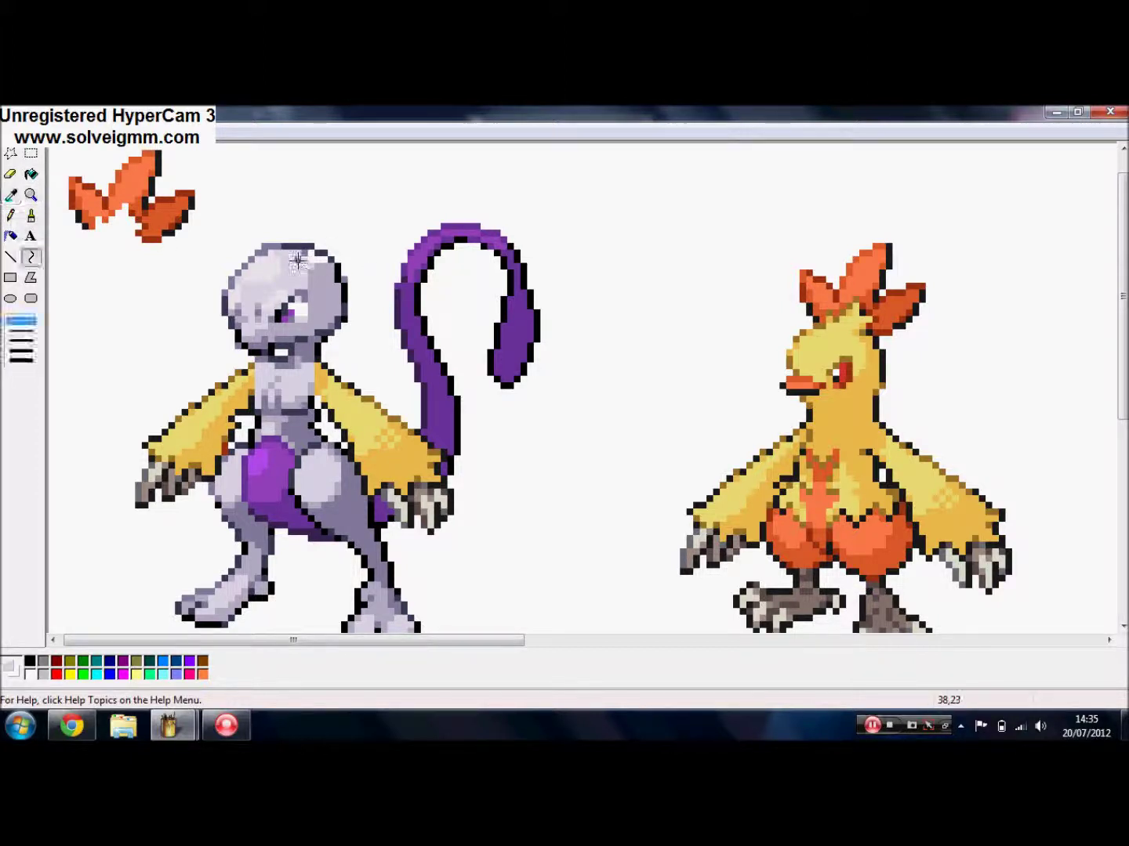
{"action": "left_click", "coordinate": [32, 173]}
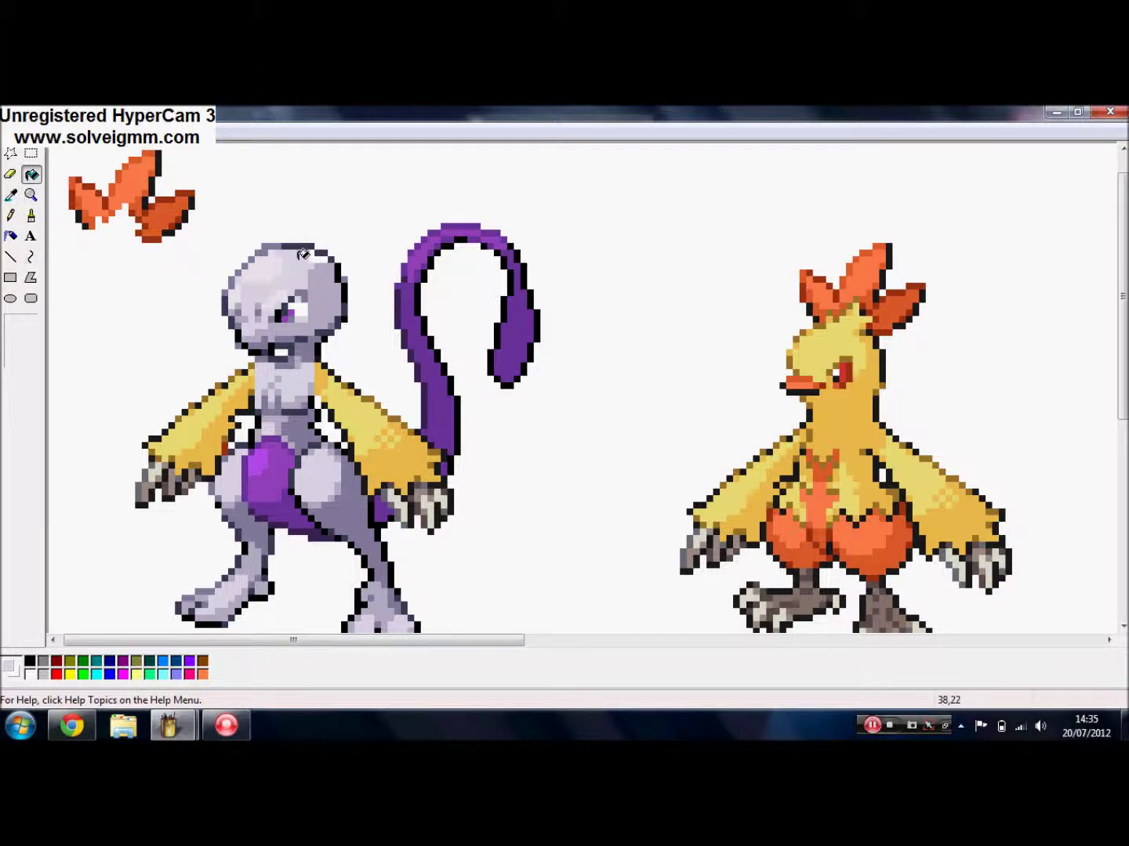
{"action": "left_click", "coordinate": [11, 215]}
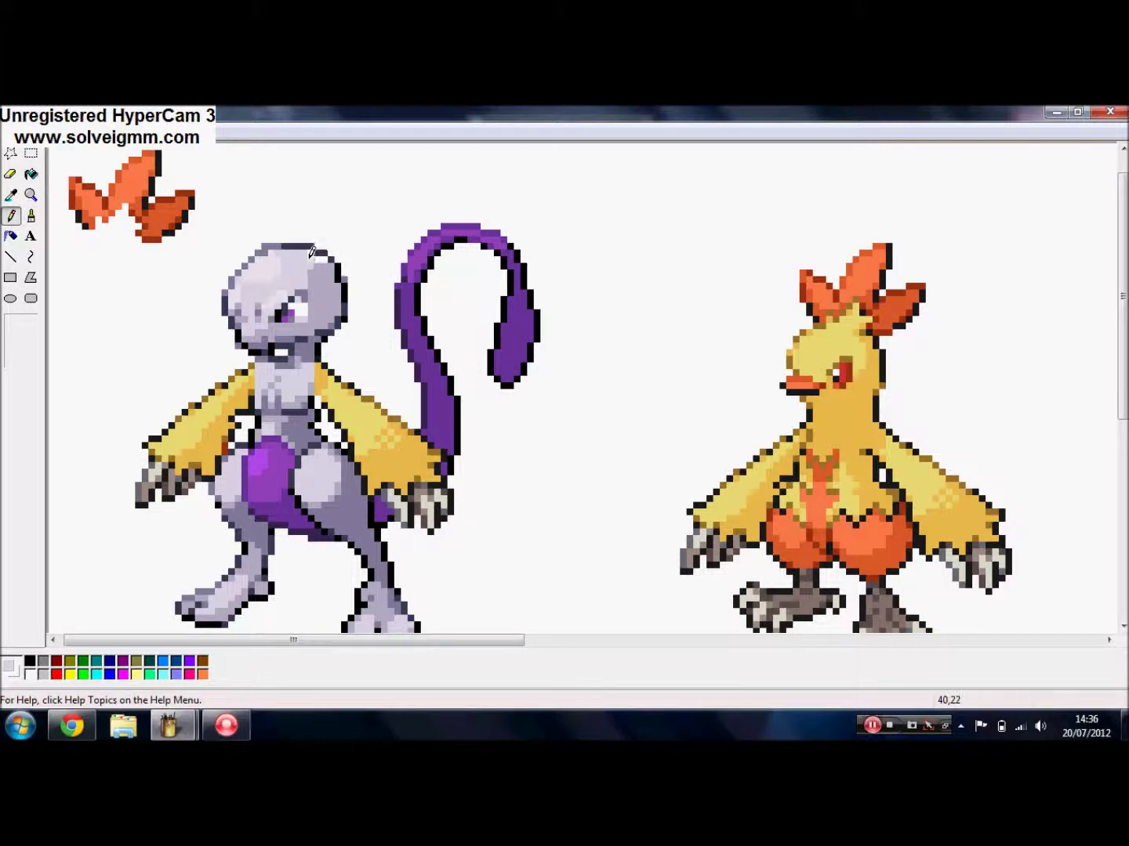
{"action": "left_click", "coordinate": [11, 194]}
{"action": "left_click", "coordinate": [321, 256]}
- Move the copied crest onto the top of Mewtwo's head and retouch its pixels in an orange sampled from the crest
{"action": "left_click", "coordinate": [32, 154]}
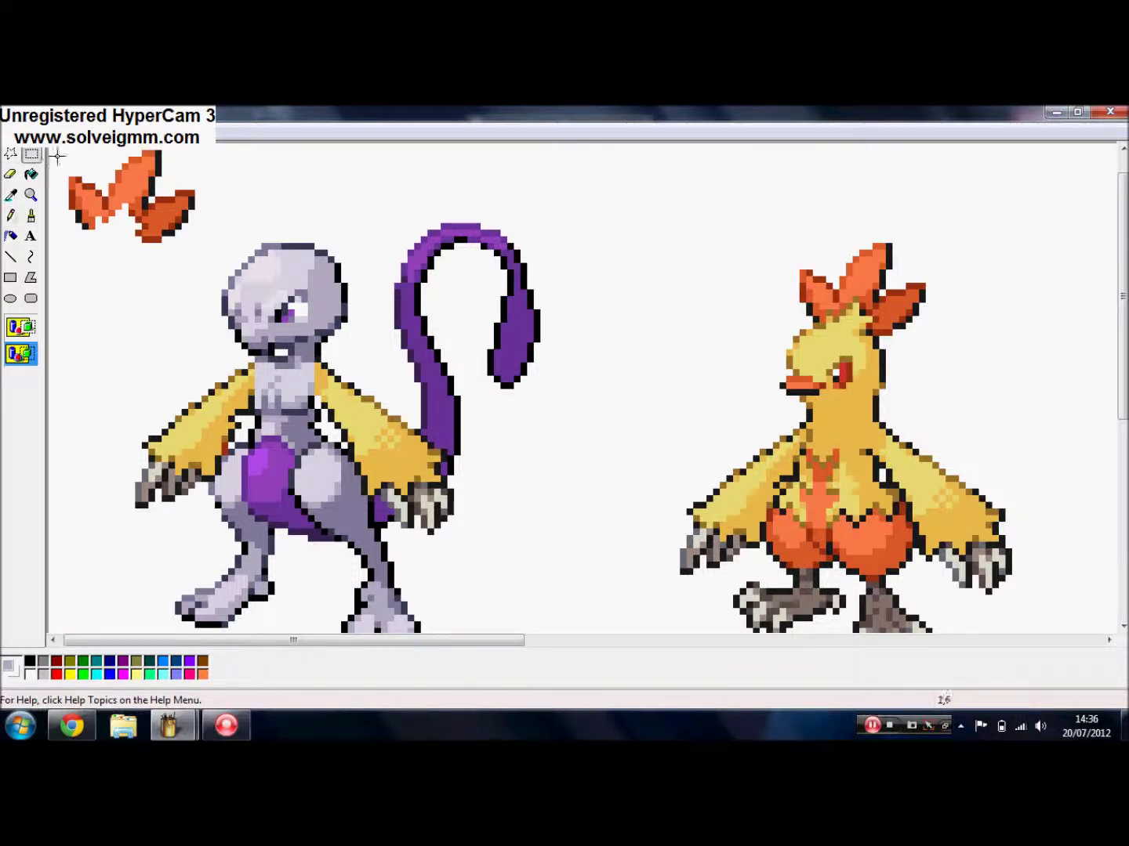
{"action": "left_click_drag", "start_coordinate": [56, 155], "coordinate": [333, 258]}
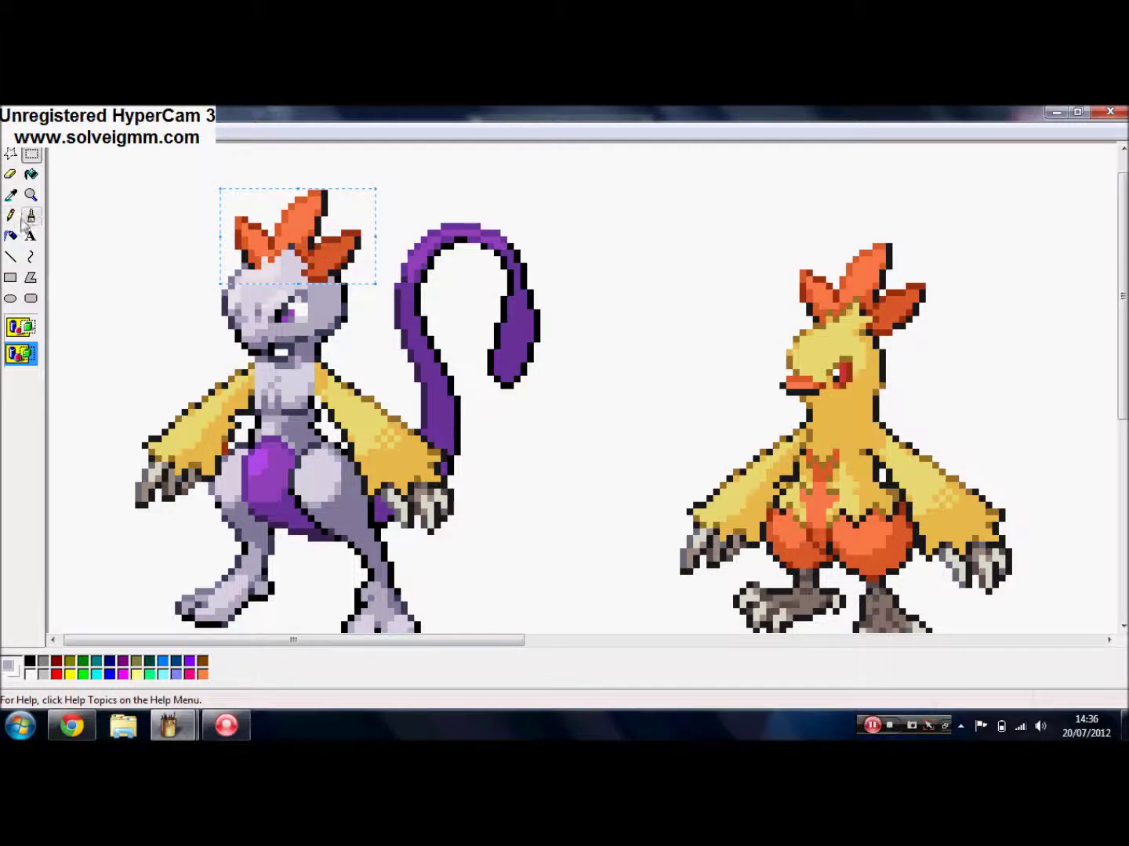
{"action": "left_click", "coordinate": [11, 193]}
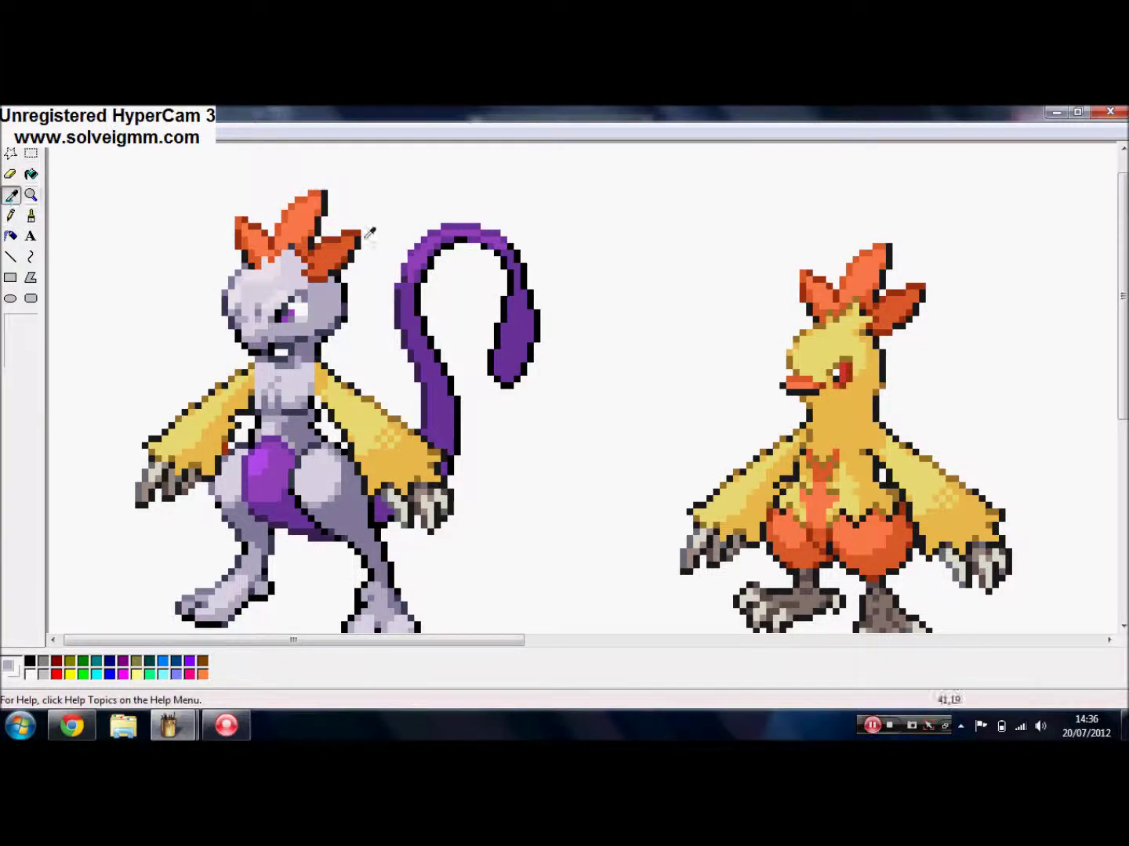
{"action": "left_click", "coordinate": [300, 242]}
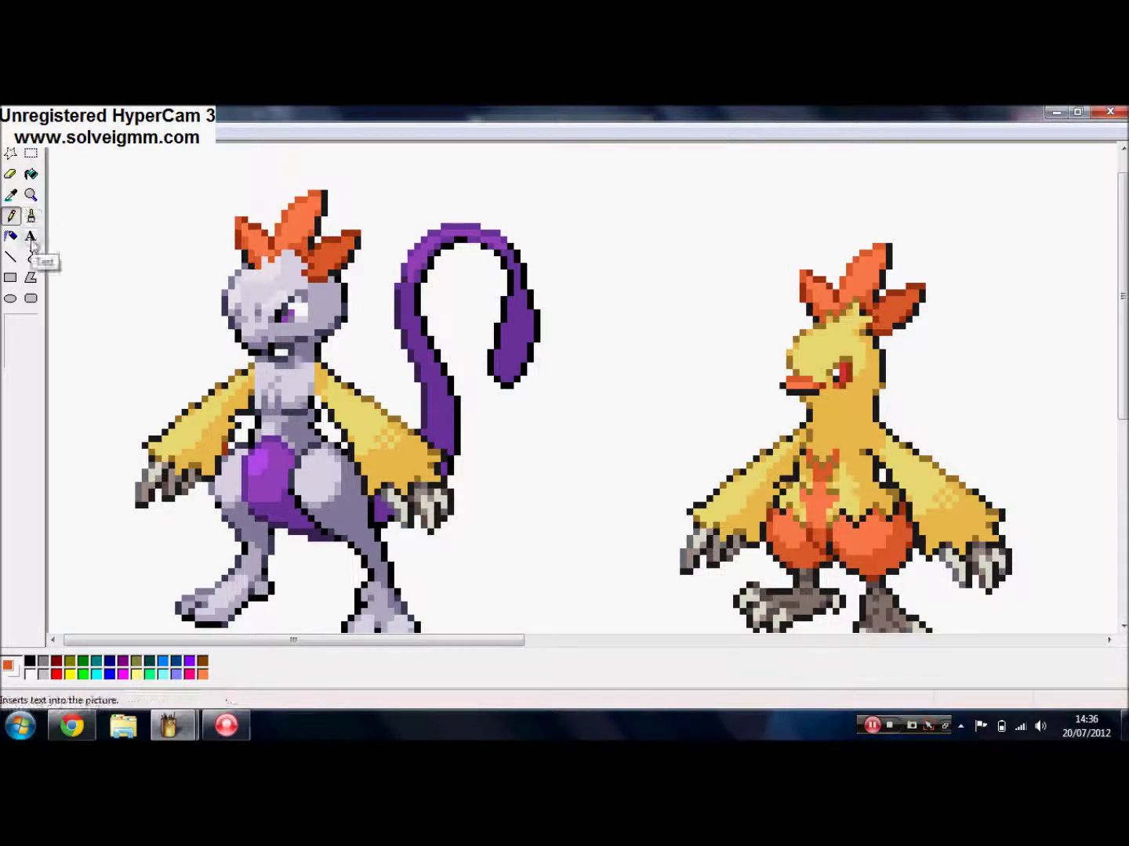
- Zoom the drawing out to its normal size to inspect the fused sprite beside Combusken
{"action": "left_click", "coordinate": [11, 197]}
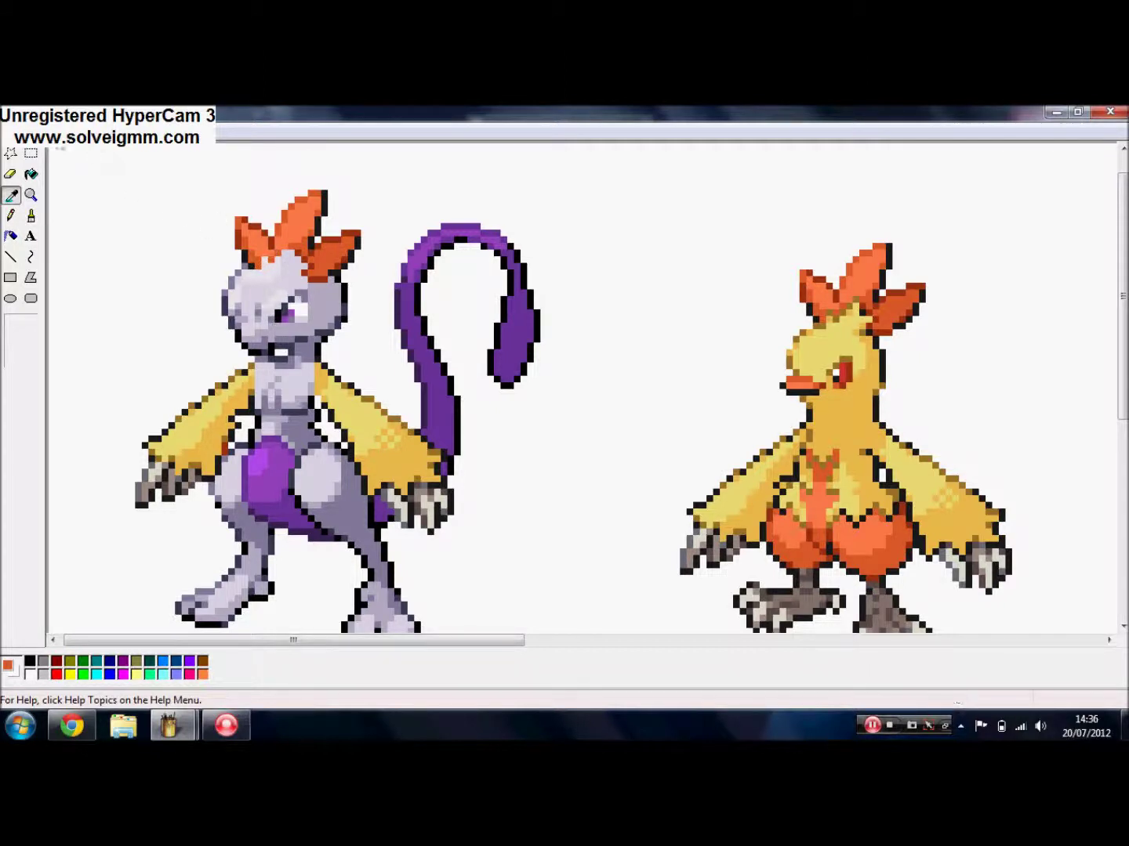
{"action": "left_click", "coordinate": [67, 127]}
{"action": "left_click", "coordinate": [31, 196]}
{"action": "left_click", "coordinate": [14, 327]}
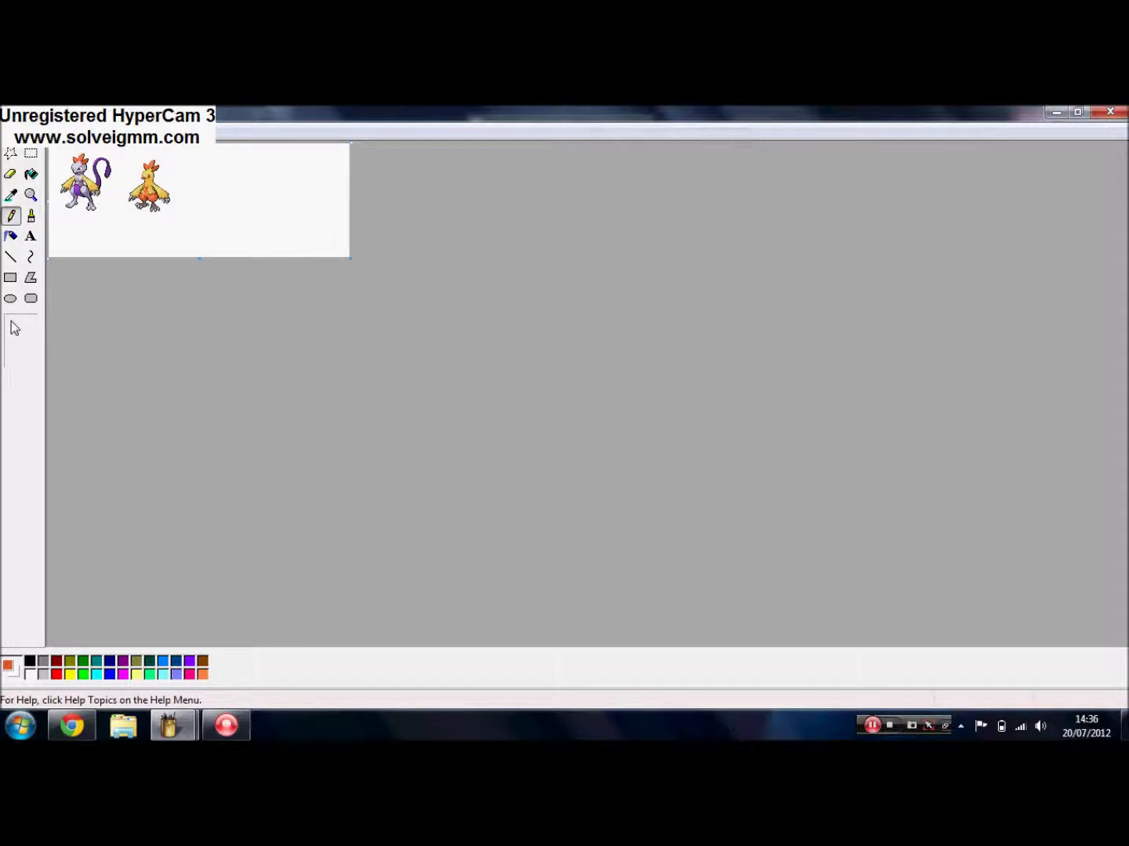
- Touch up the base of the crest on Mewtwo's head in a darker orange sampled from it, and sample the head's light grey-lilac
{"action": "left_click", "coordinate": [30, 195]}
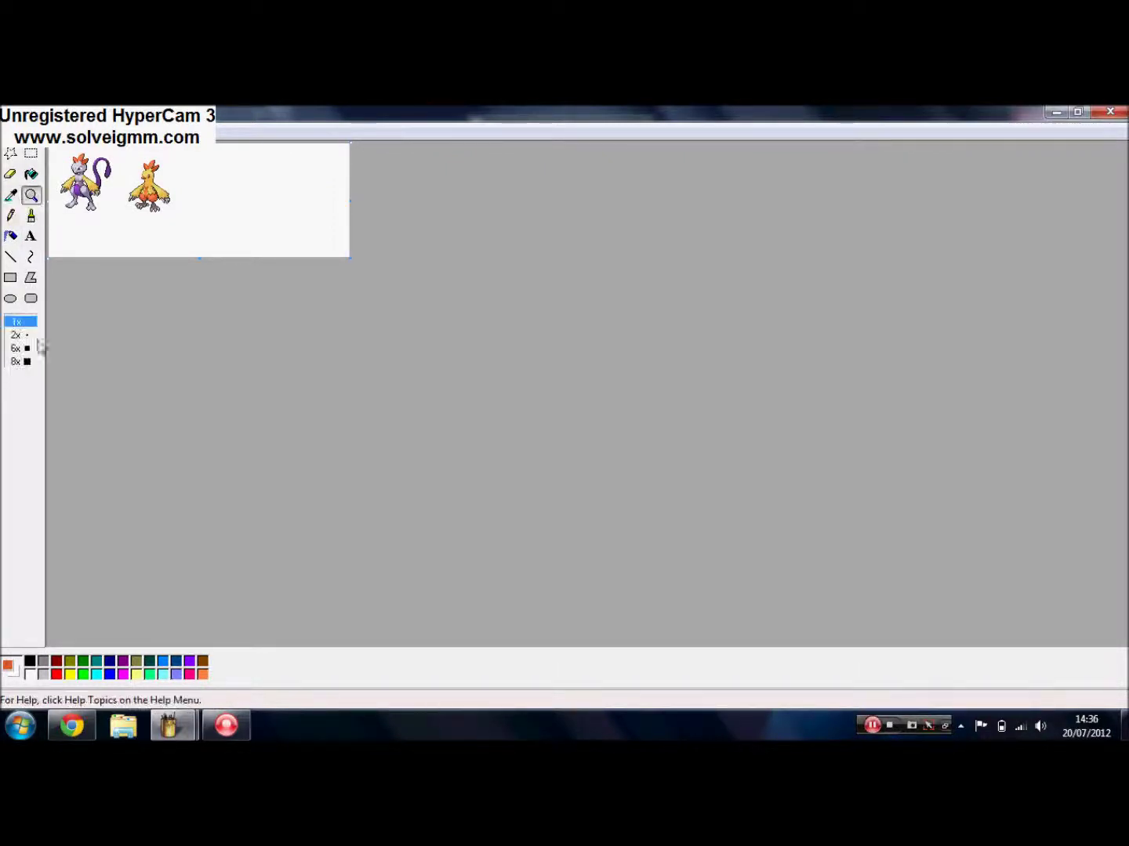
{"action": "left_click", "coordinate": [25, 362]}
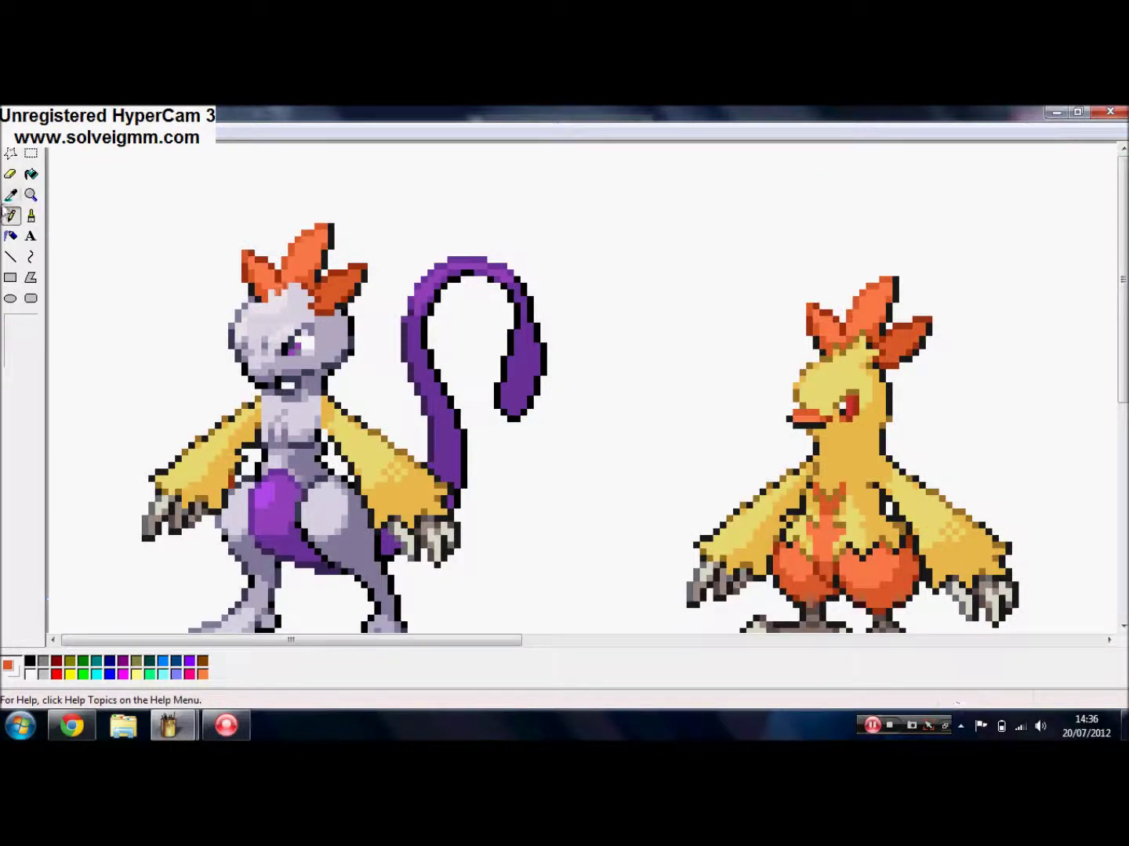
{"action": "left_click", "coordinate": [11, 195]}
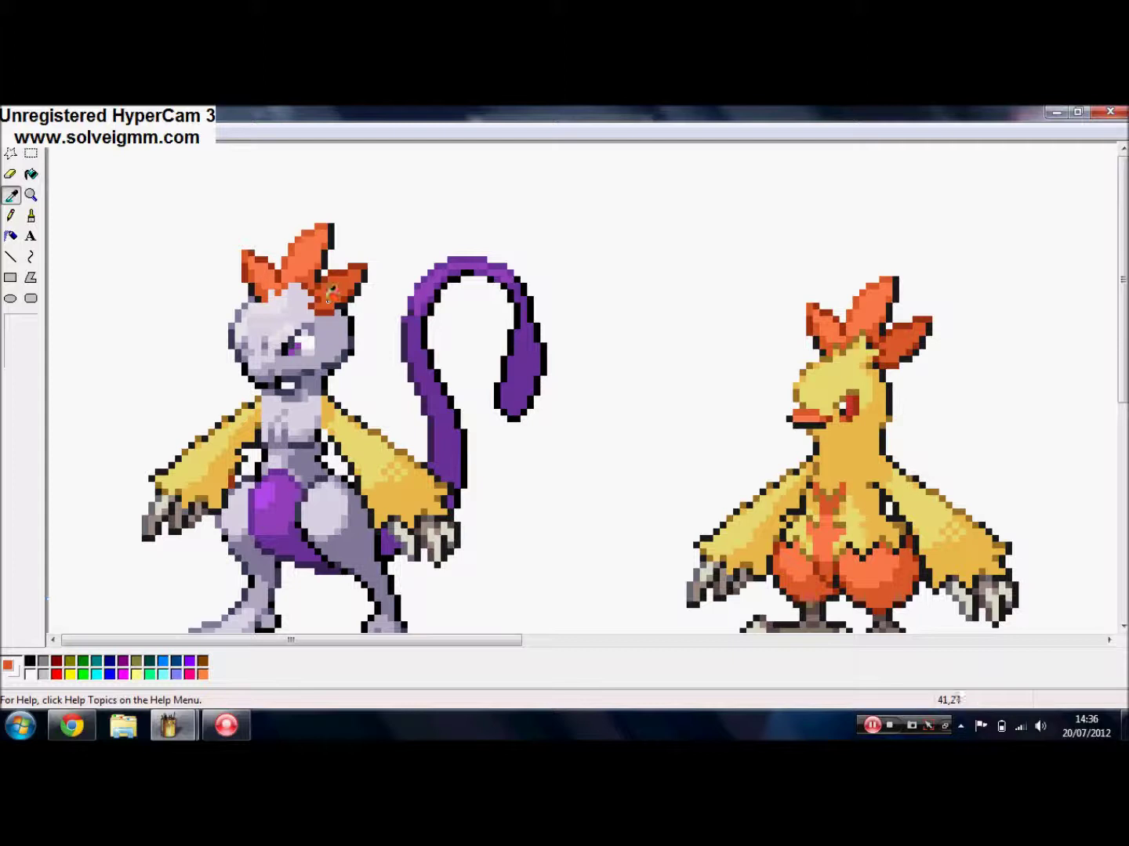
{"action": "left_click", "coordinate": [303, 278]}
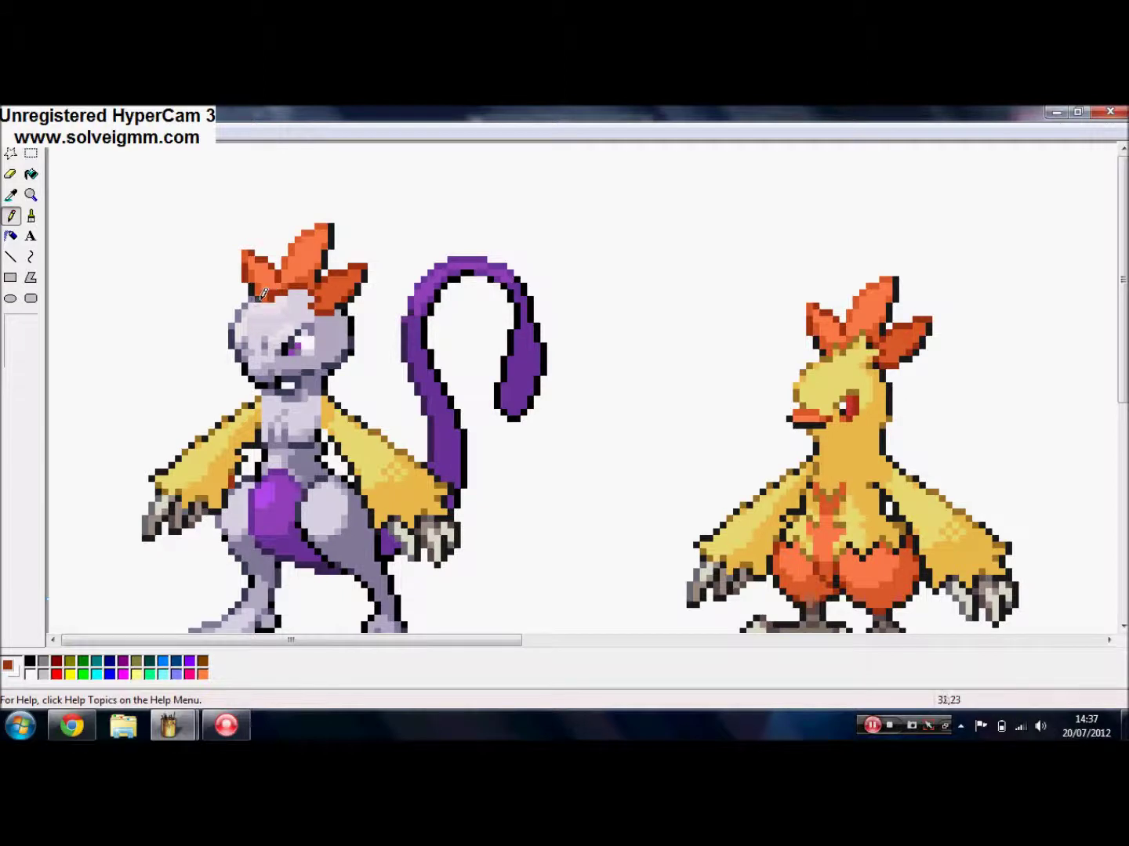
{"action": "left_click", "coordinate": [10, 193]}
{"action": "left_click", "coordinate": [335, 330]}
- Inspect the fused sprite at normal size, and return to 8x magnification
{"action": "left_click", "coordinate": [32, 194]}
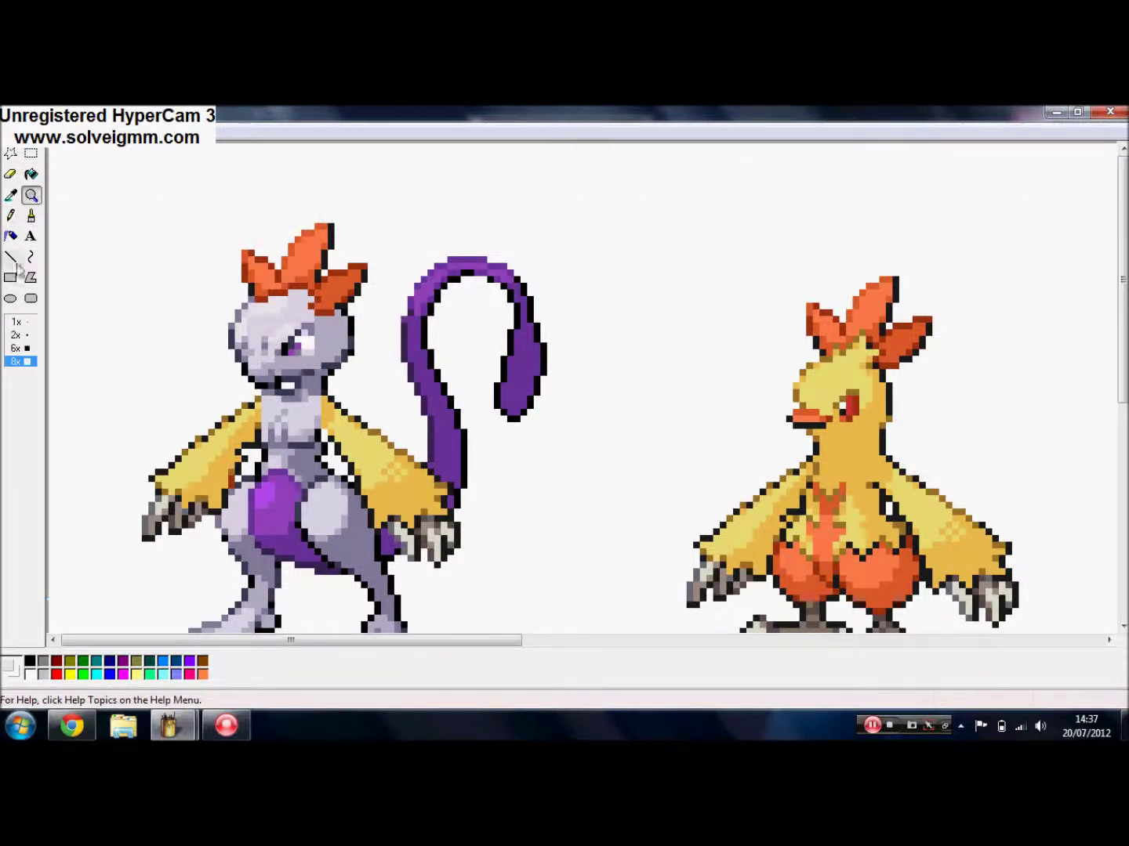
{"action": "left_click", "coordinate": [27, 320]}
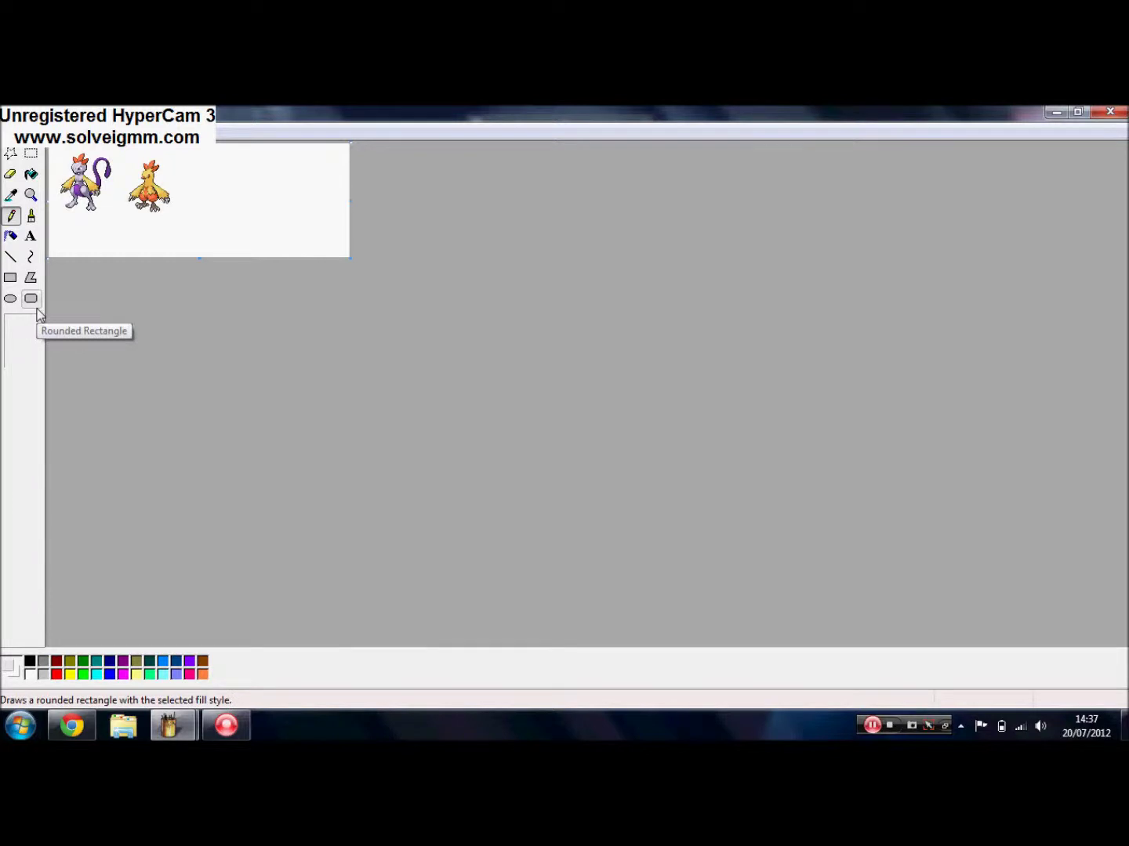
{"action": "left_click", "coordinate": [30, 197]}
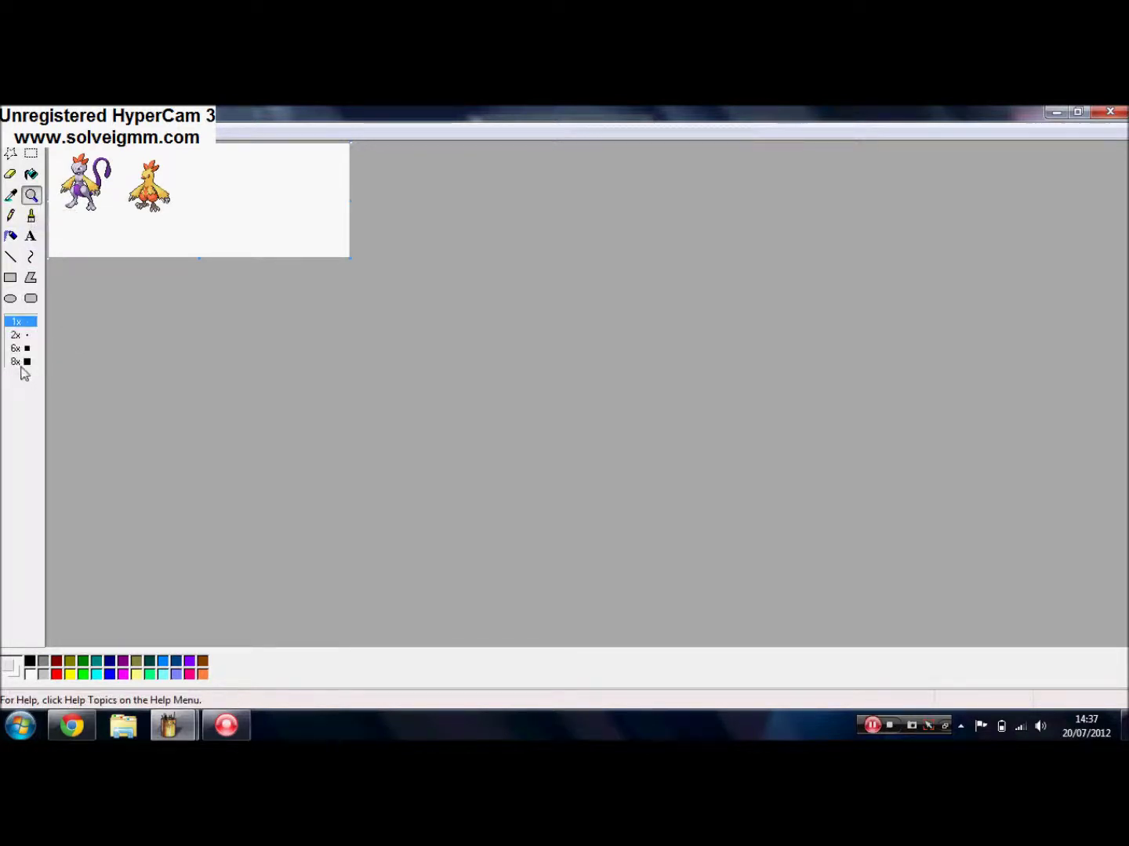
{"action": "left_click", "coordinate": [23, 374]}
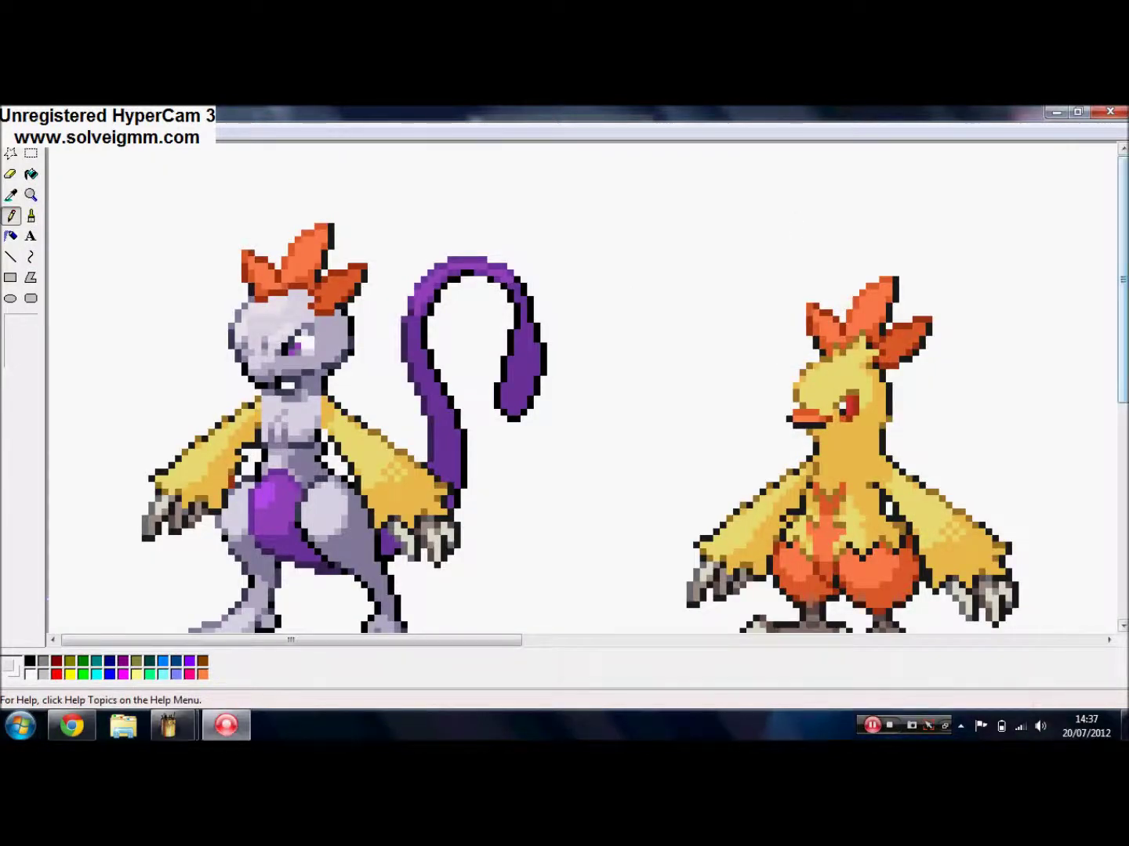
{"action": "key", "text": "F2"}
{"action": "key", "text": "F2"}
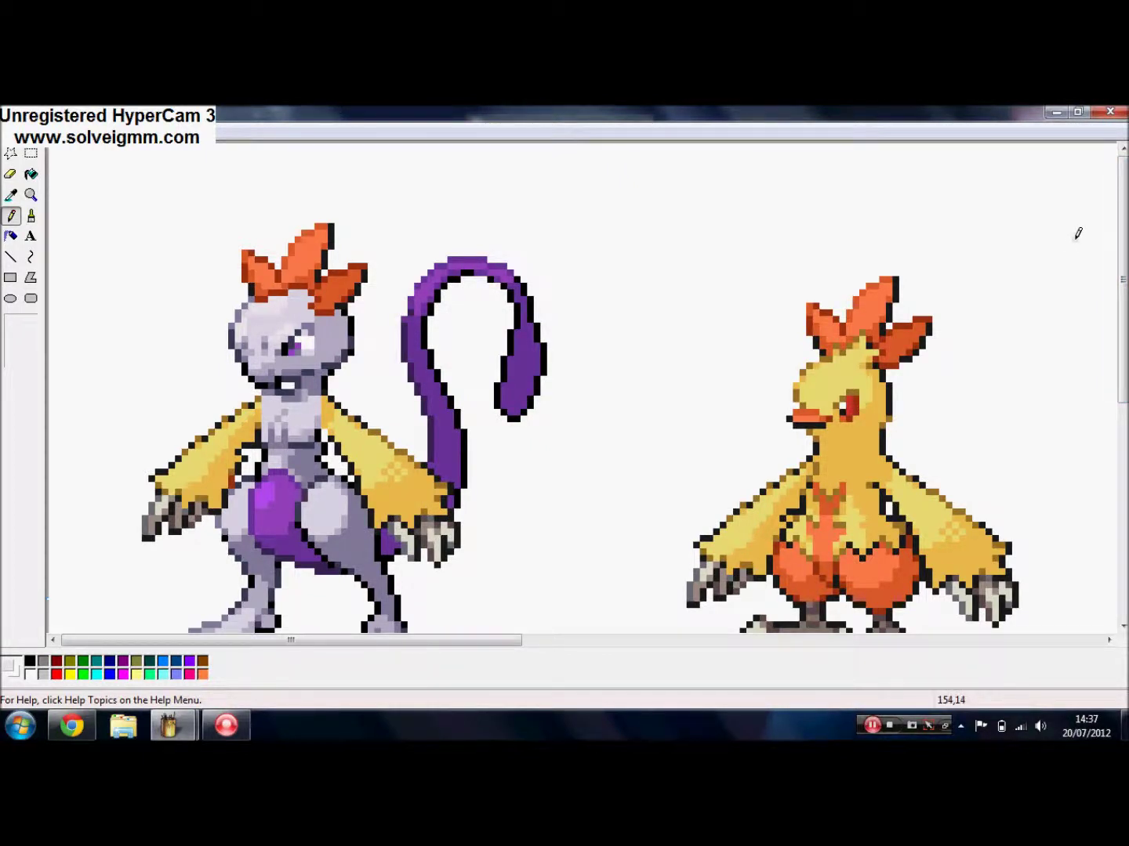
- Repaint the stray reddish pixels between Mewtwo's left-hand arm and hip in a sampled dark outline colour
{"action": "scroll", "coordinate": [1116, 250], "scroll_direction": "down", "scroll_amount": 2}
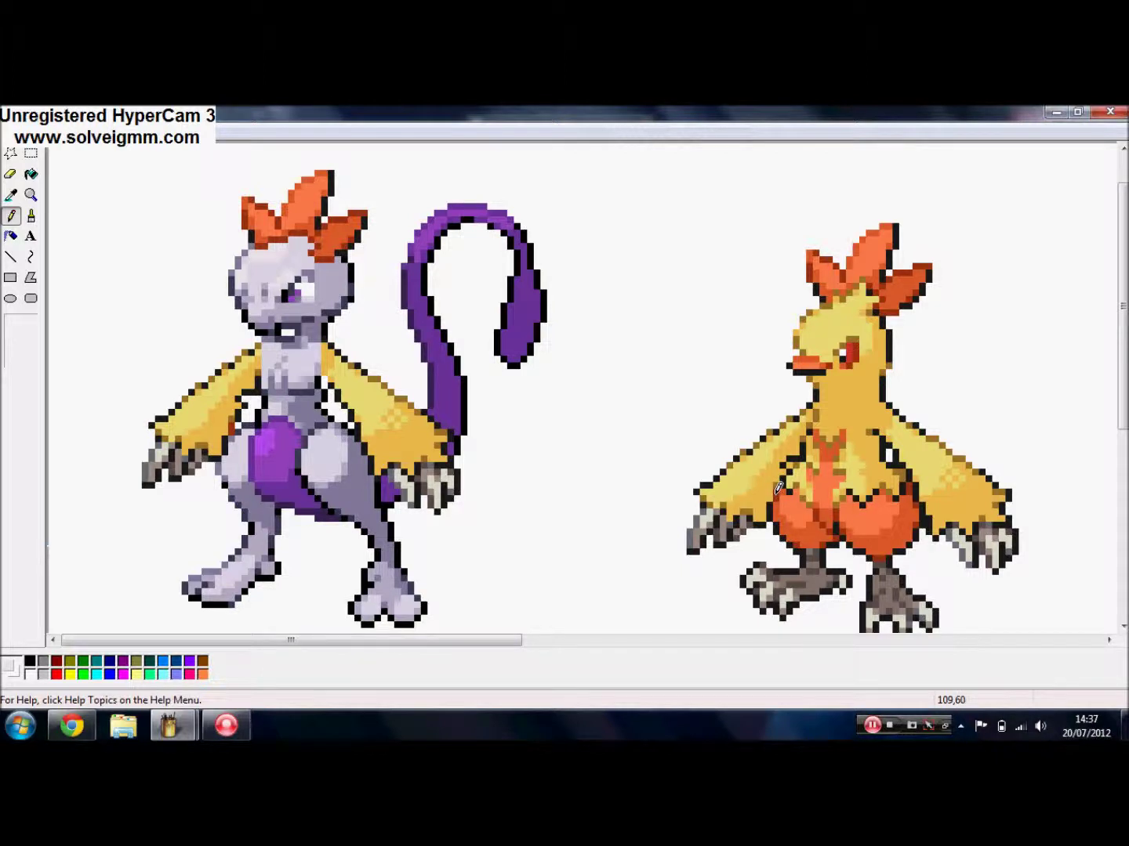
{"action": "left_click", "coordinate": [35, 194]}
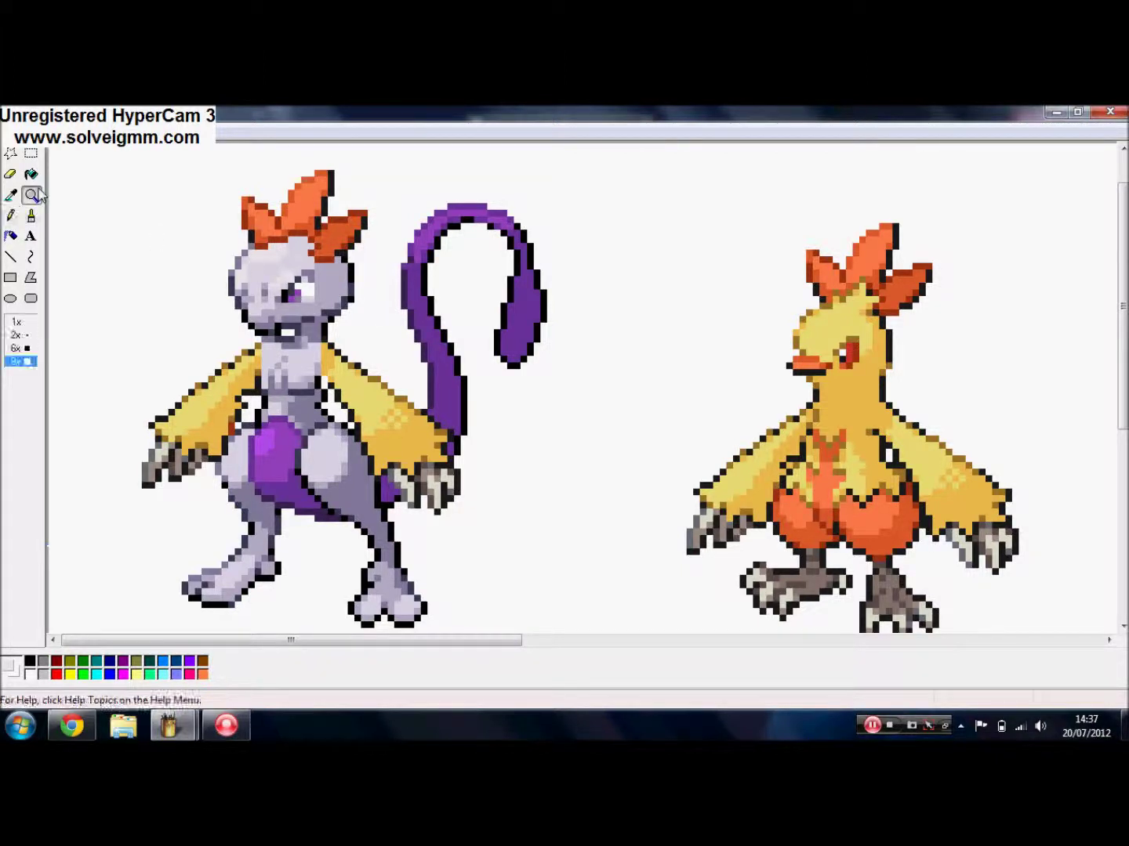
{"action": "left_click", "coordinate": [10, 194]}
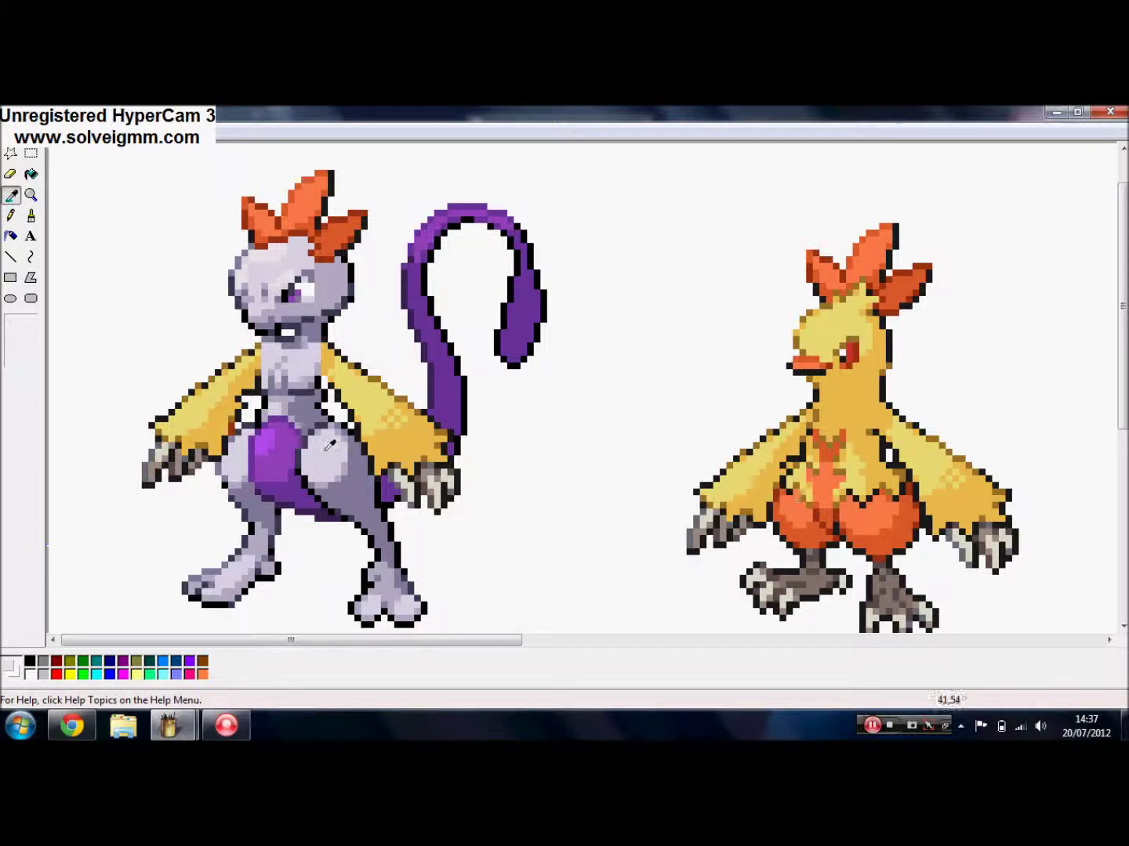
{"action": "left_click", "coordinate": [236, 425]}
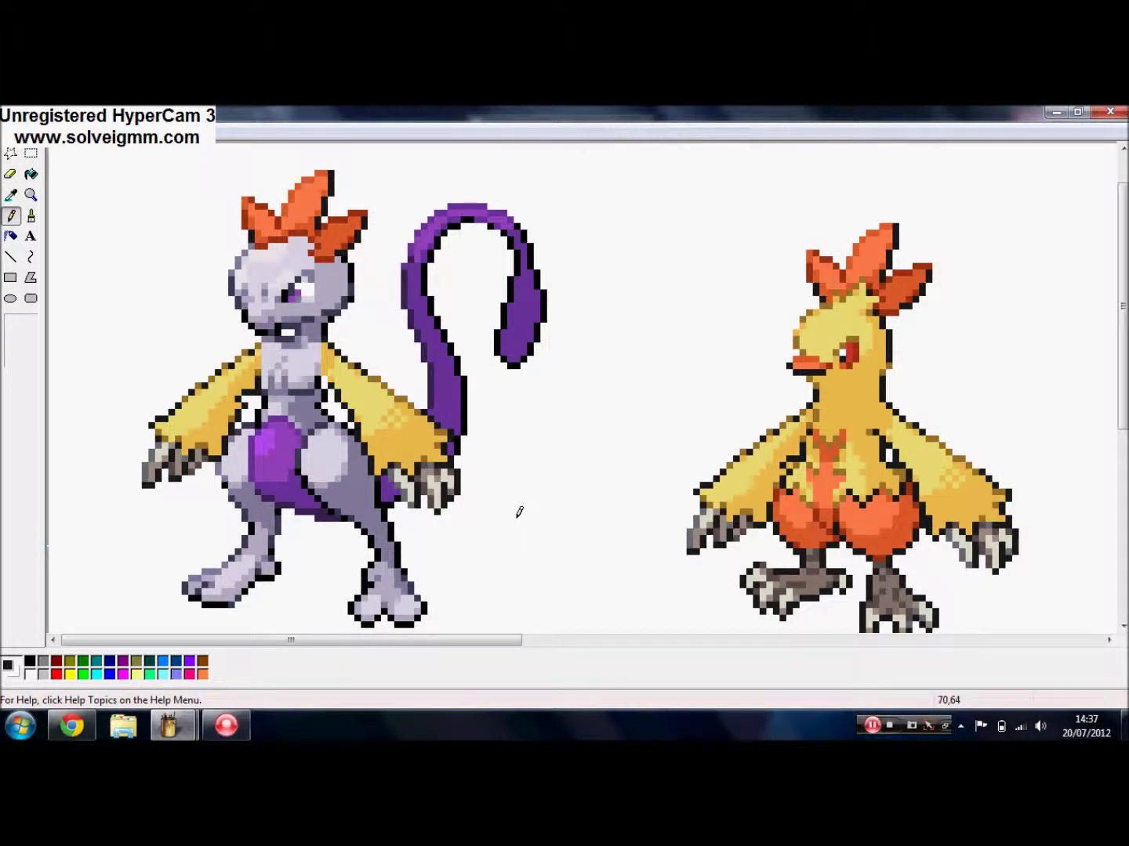
- Fill the light lilac patches on Mewtwo's upper chest with the light yellow sampled from its right-hand arm
{"action": "left_click", "coordinate": [32, 194]}
{"action": "left_click", "coordinate": [9, 195]}
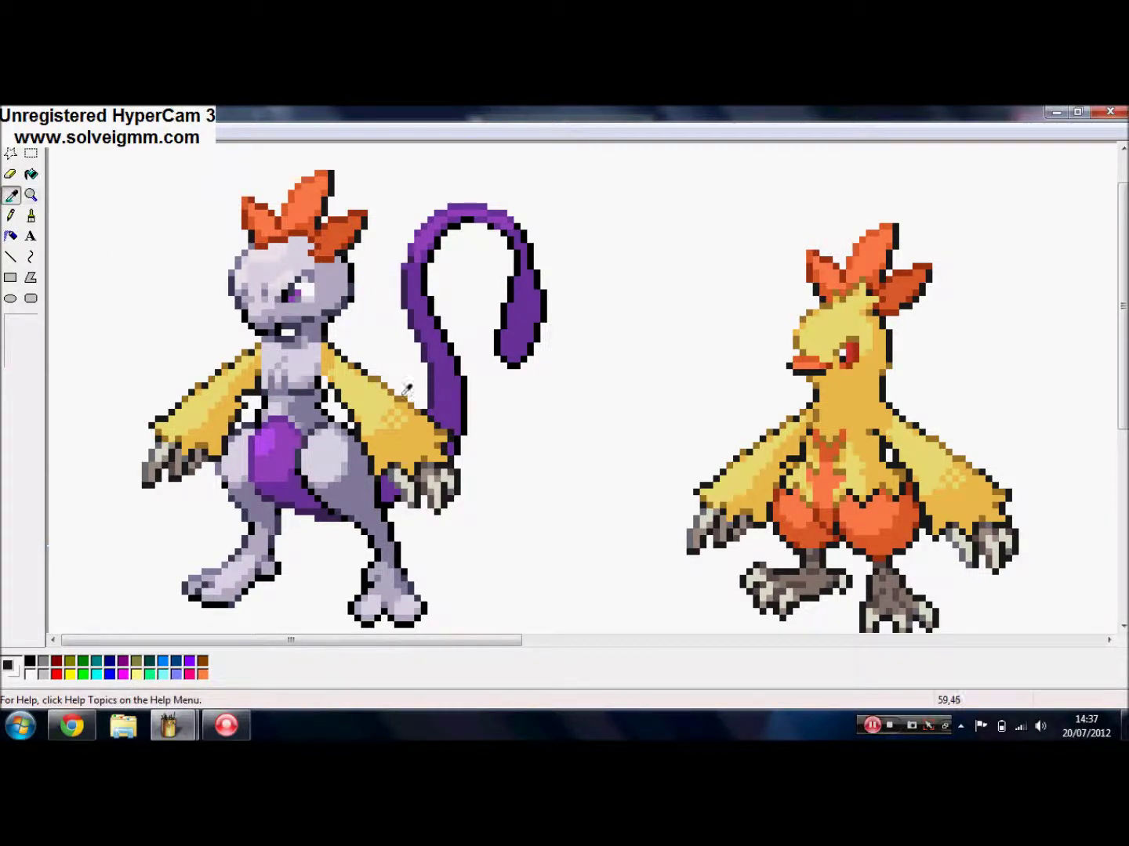
{"action": "left_click", "coordinate": [369, 396]}
{"action": "left_click", "coordinate": [32, 174]}
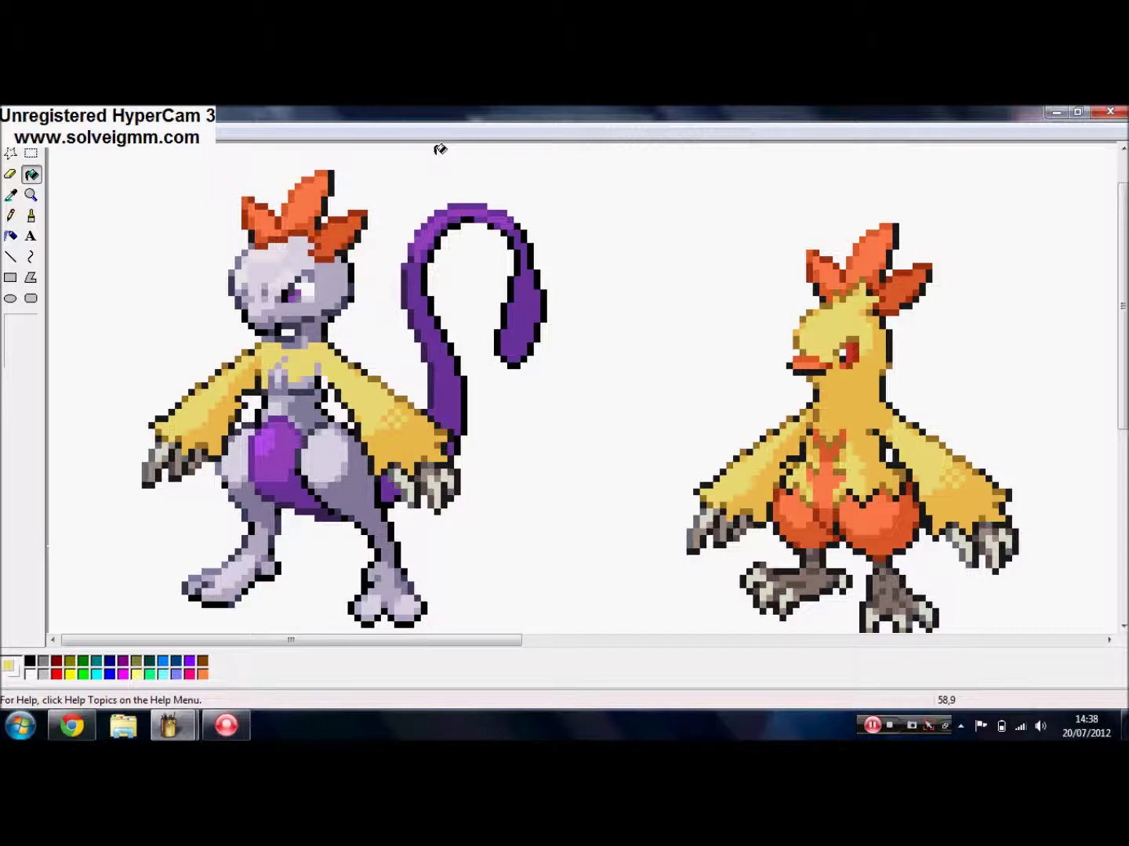
- Set Mewtwo's light lilac thigh shade as foreground and Combusken's light yellow arm shade as background for the eraser
{"action": "left_click", "coordinate": [10, 195]}
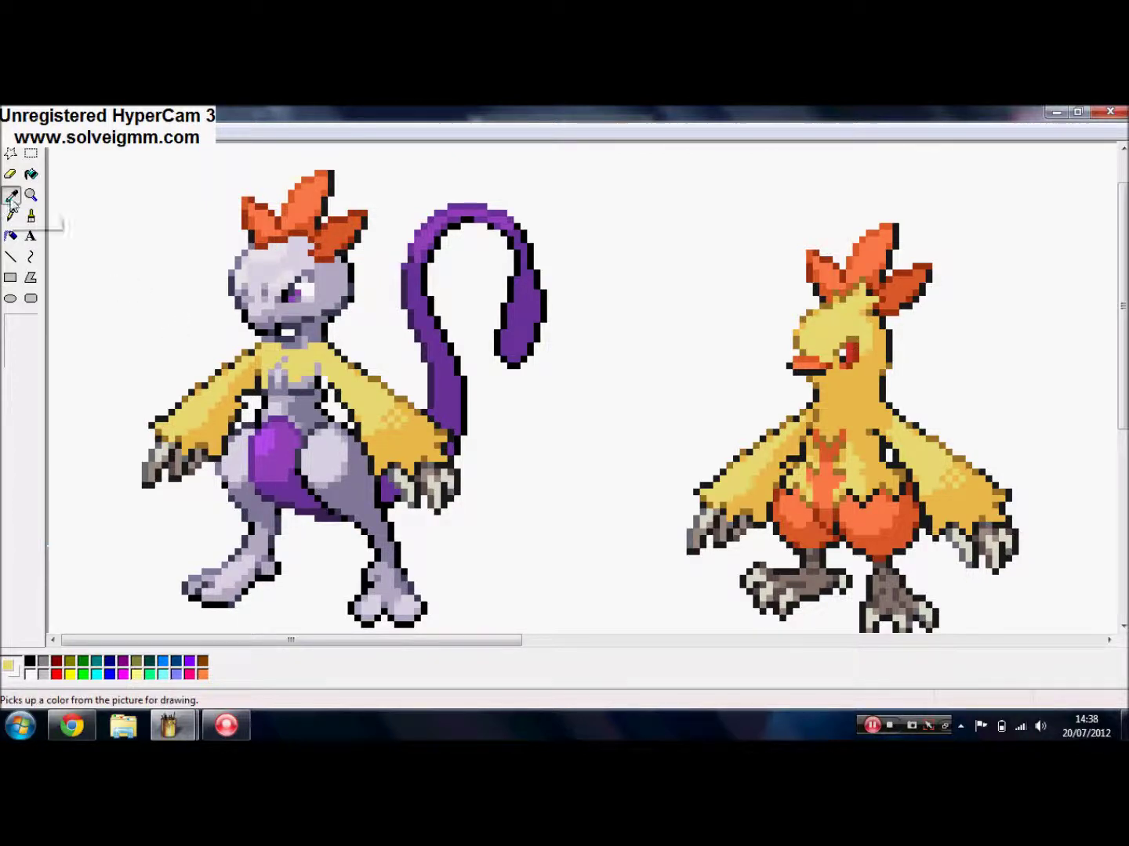
{"action": "left_click", "coordinate": [332, 456]}
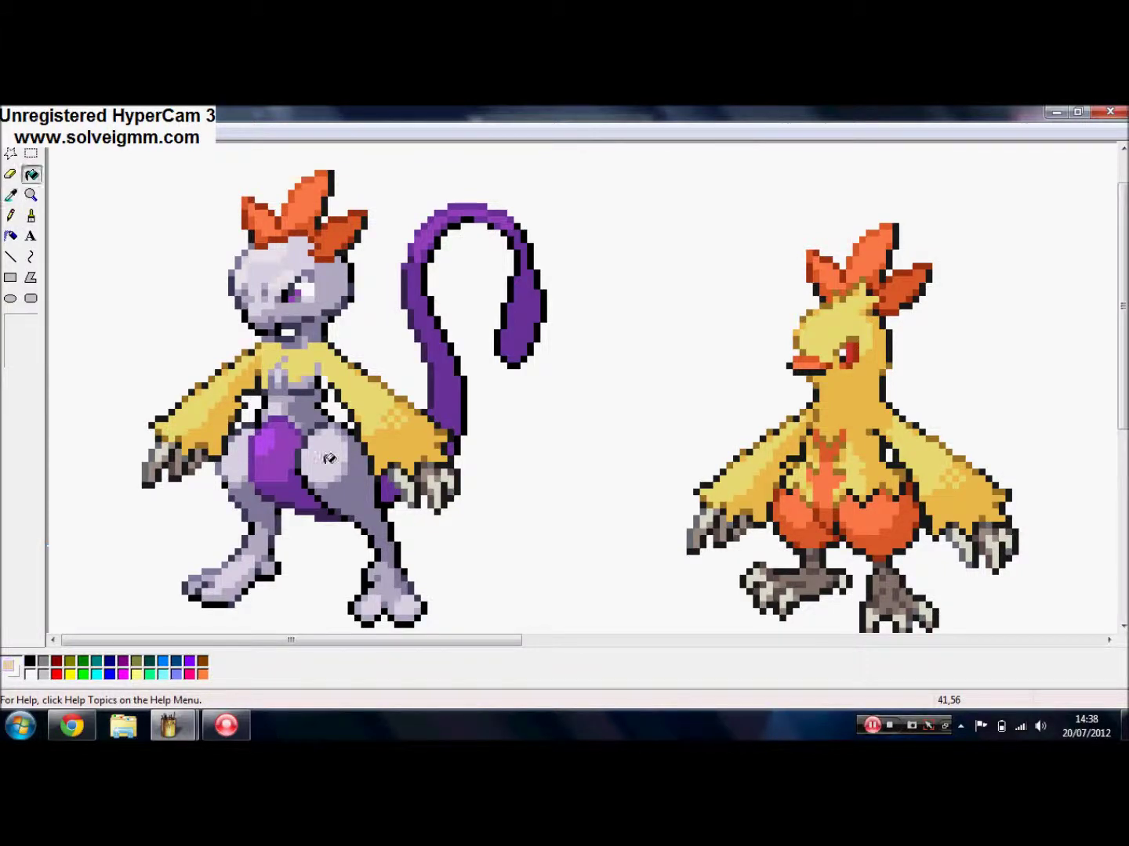
{"action": "left_click", "coordinate": [11, 196]}
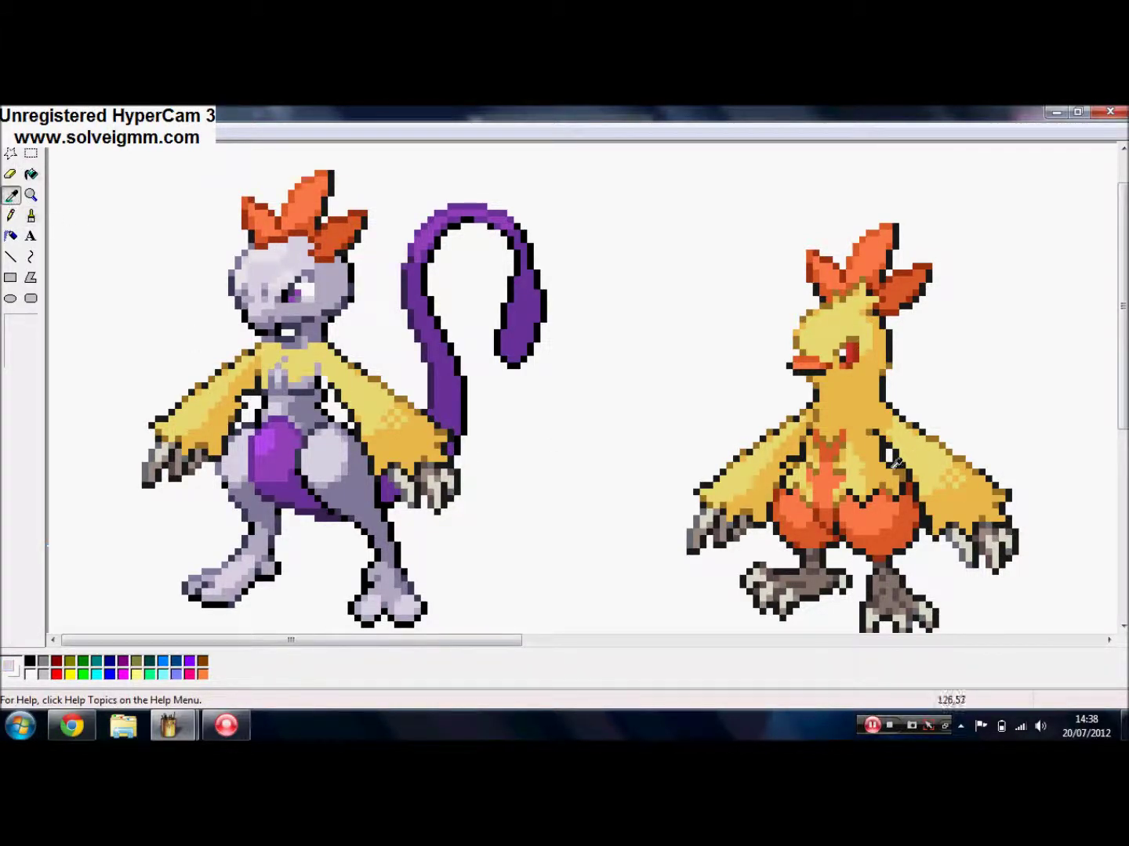
{"action": "left_click", "coordinate": [929, 466]}
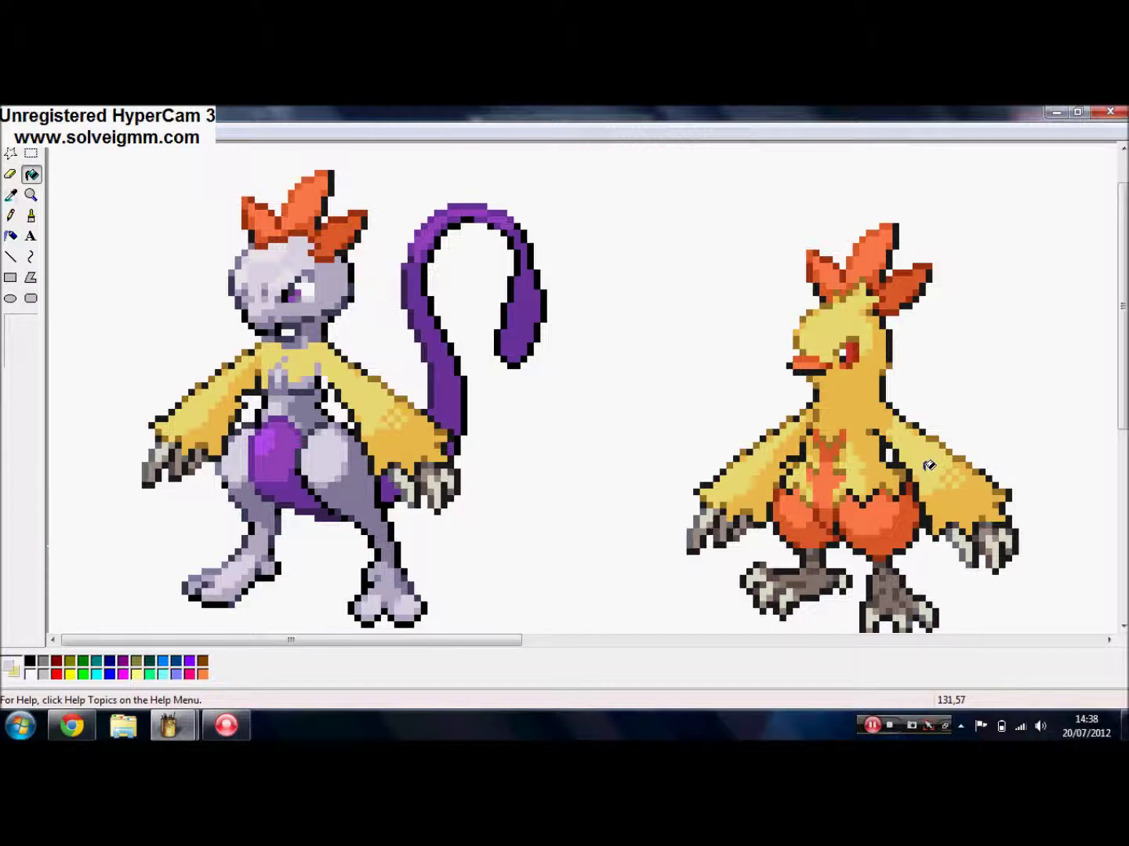
{"action": "left_click", "coordinate": [11, 176]}
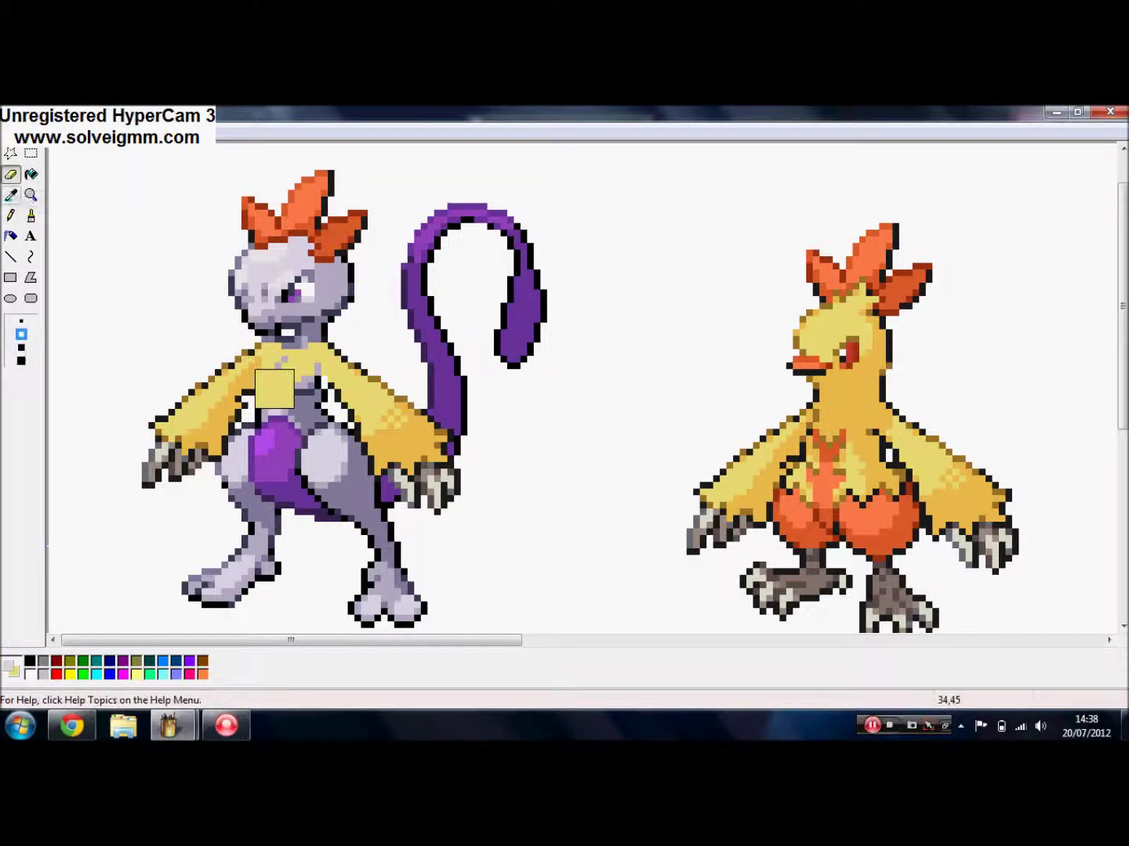
- Enlarge the eraser well beyond its biggest preset and try replacing the sampled lilac with light yellow across Mewtwo's body
{"action": "left_click", "coordinate": [21, 362]}
{"action": "key", "text": "ctrl+KP_Add"}
{"action": "key", "text": "ctrl+KP_Add"}
{"action": "key", "text": "ctrl+KP_Add"}
{"action": "key", "text": "ctrl+KP_Add"}
{"action": "key", "text": "ctrl+KP_Add"}
{"action": "key", "text": "ctrl+KP_Add"}
{"action": "key", "text": "ctrl+KP_Add"}
{"action": "key", "text": "ctrl+KP_Add"}
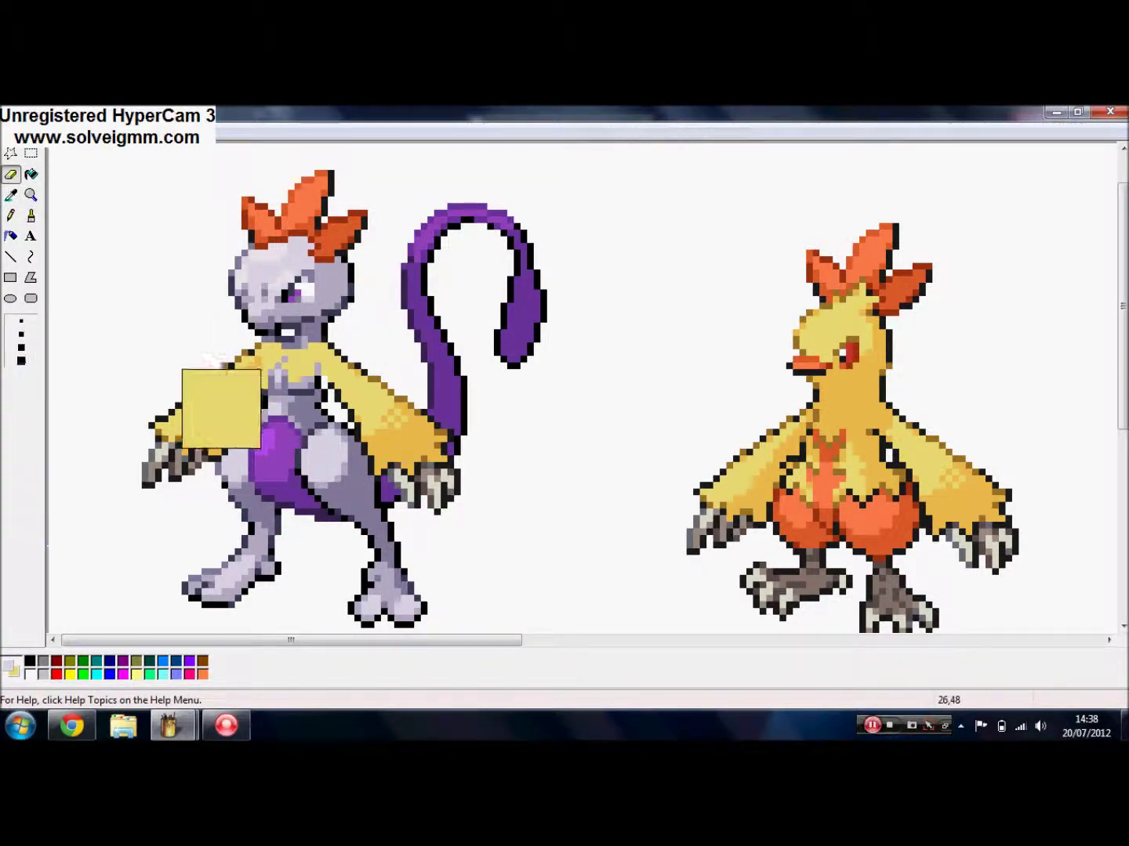
{"action": "mouse_move", "coordinate": [224, 413]}
{"action": "left_mouse_down"}
{"action": "mouse_move", "coordinate": [239, 524]}
{"action": "mouse_move", "coordinate": [158, 206]}
{"action": "mouse_move", "coordinate": [303, 416]}
{"action": "mouse_move", "coordinate": [398, 129]}
{"action": "left_mouse_up"}
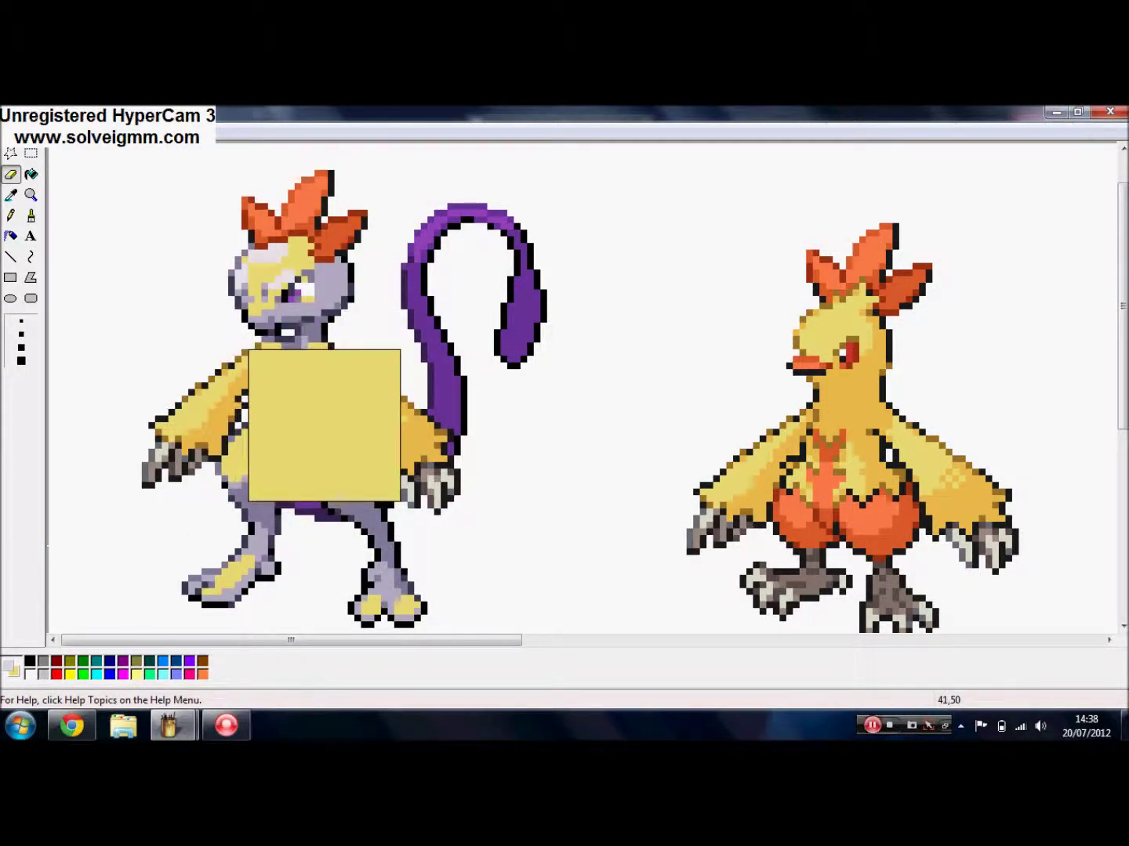
- Sample the pale highlight on Mewtwo's head as foreground and replace it with light yellow across the face using the colour eraser
{"action": "left_click", "coordinate": [11, 195]}
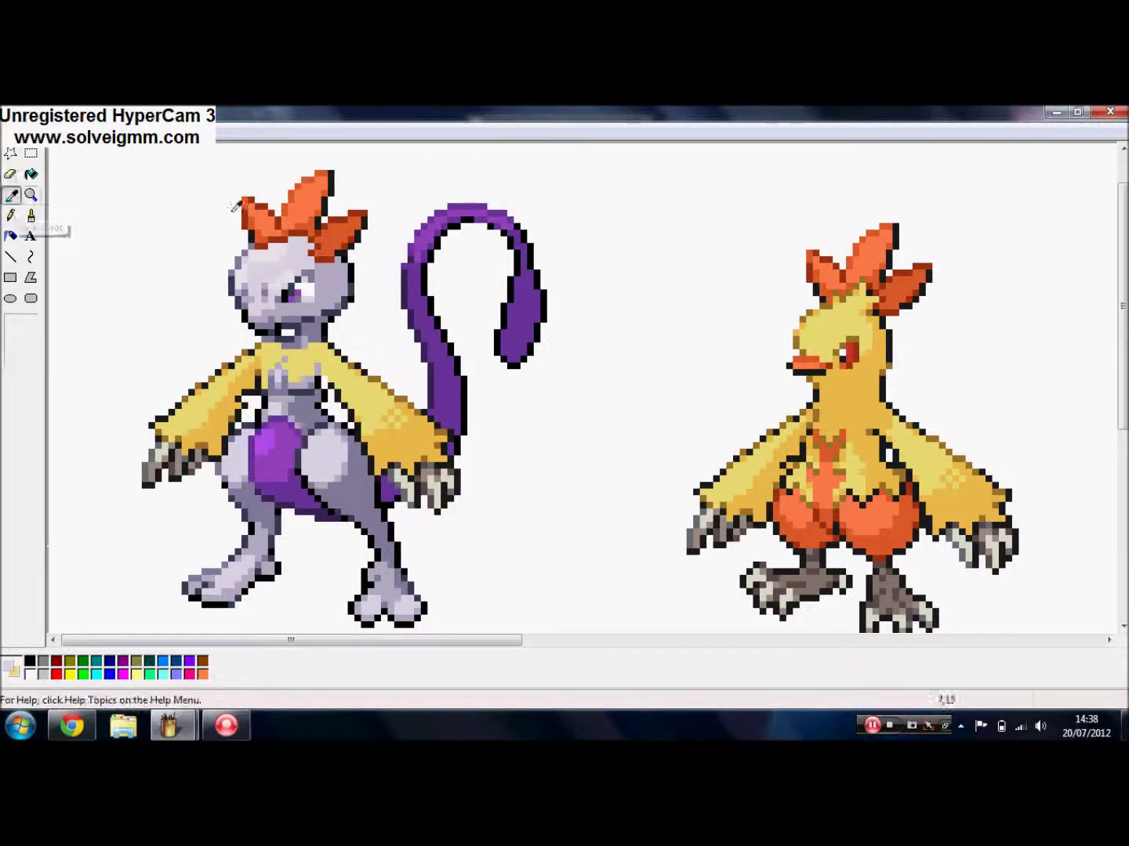
{"action": "left_click", "coordinate": [273, 249]}
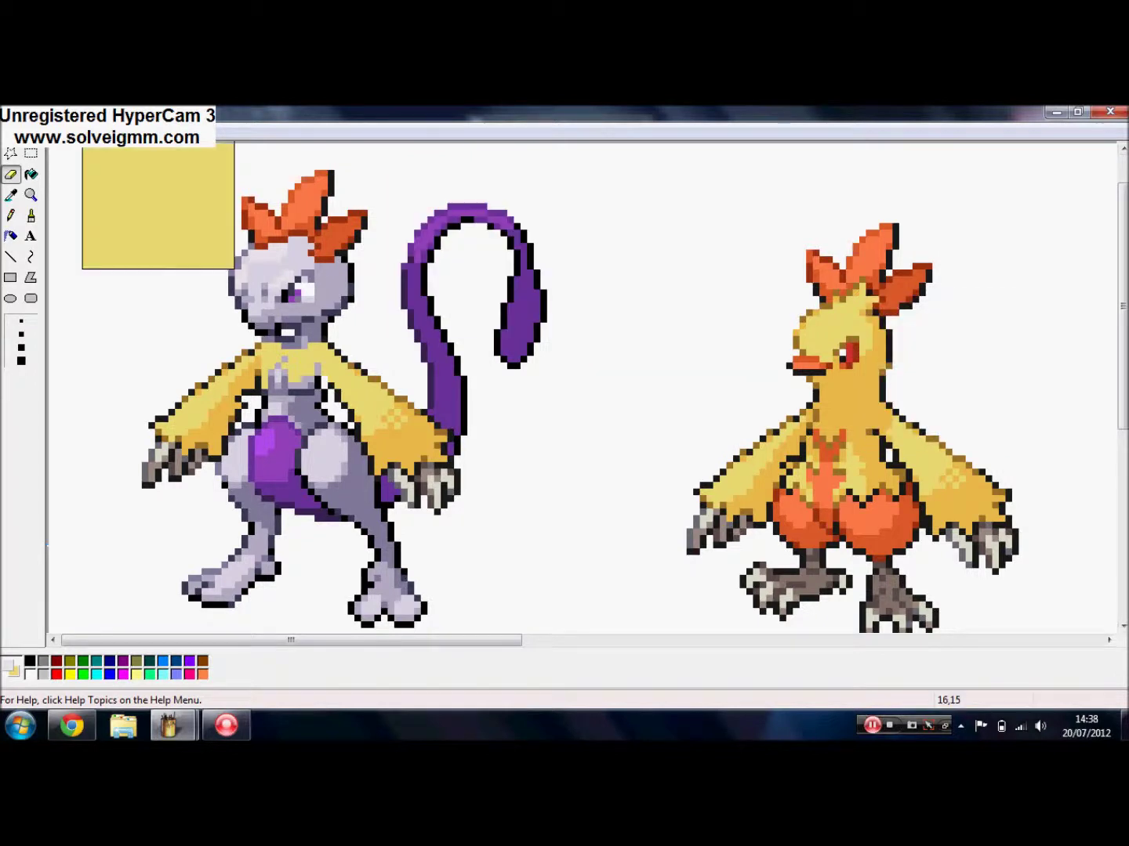
{"action": "left_click", "coordinate": [138, 127]}
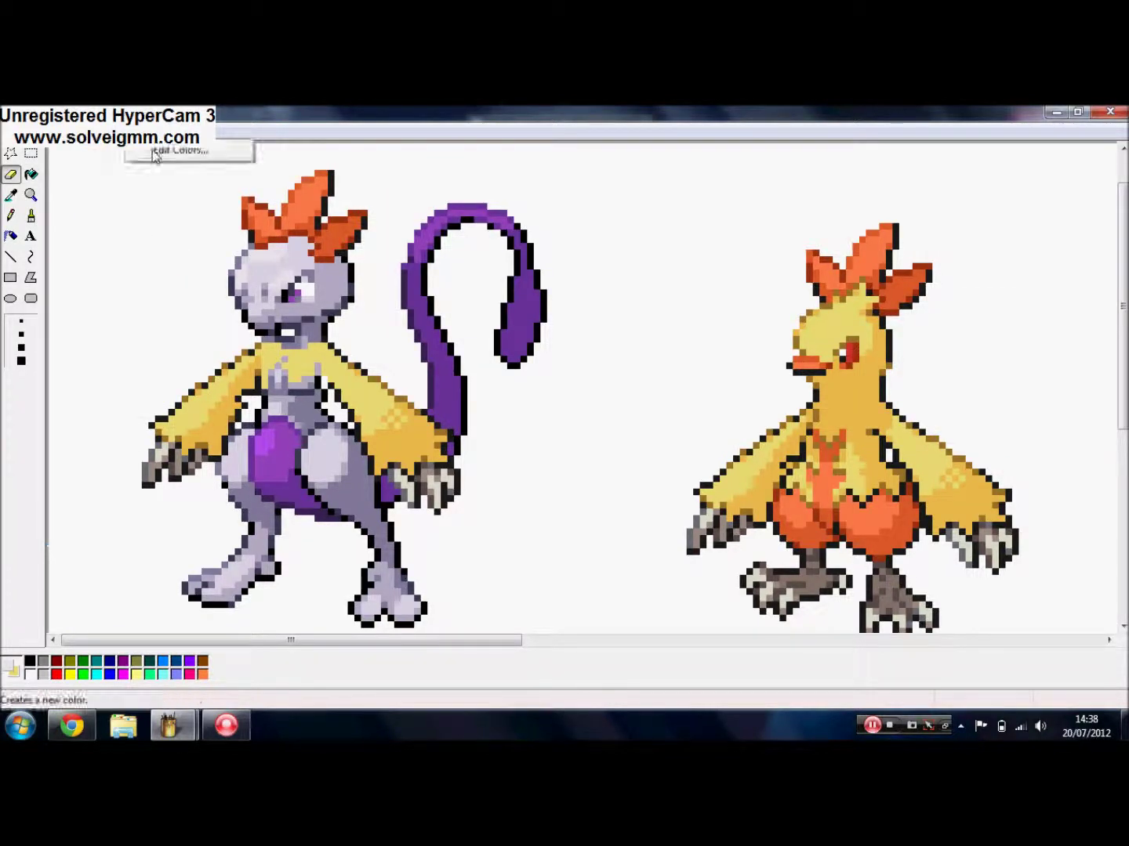
{"action": "left_click", "coordinate": [156, 149]}
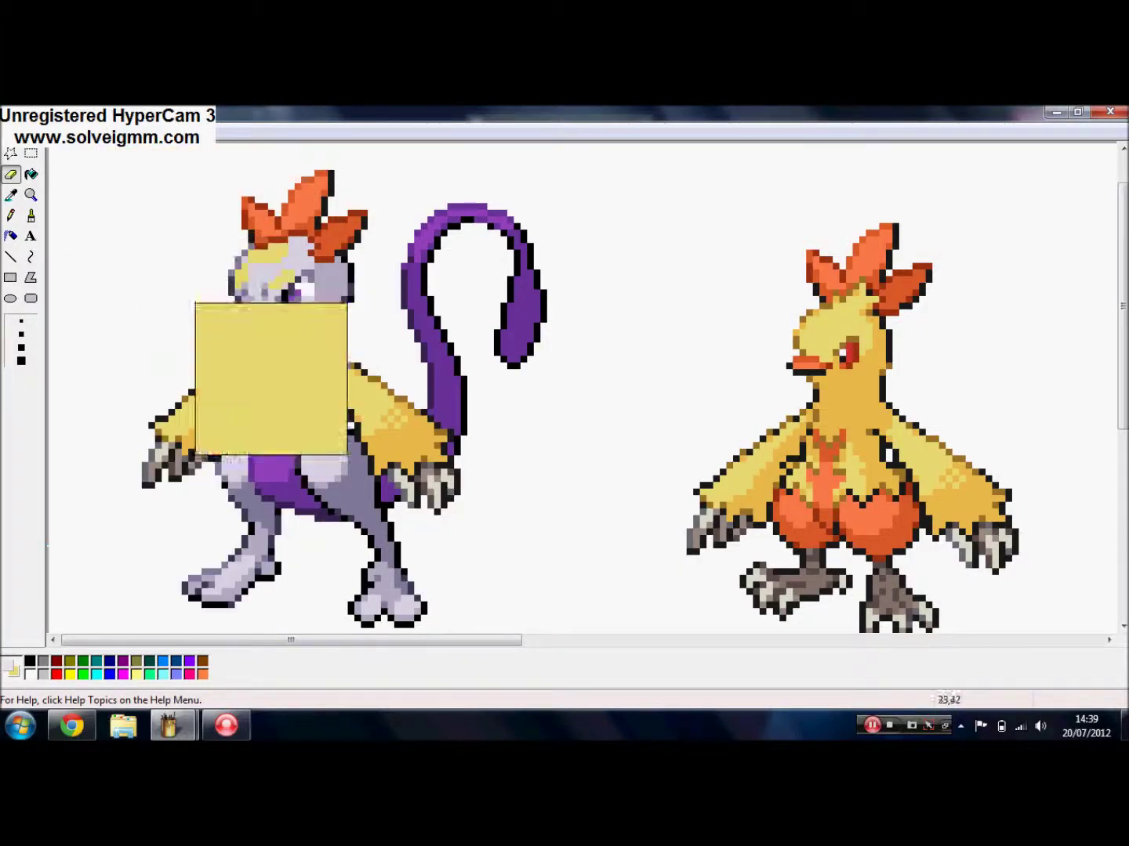
- Sample golden yellow from Combusken's neck as background and replace the light lilac on Mewtwo's head, thighs and feet with it
{"action": "left_click", "coordinate": [11, 195]}
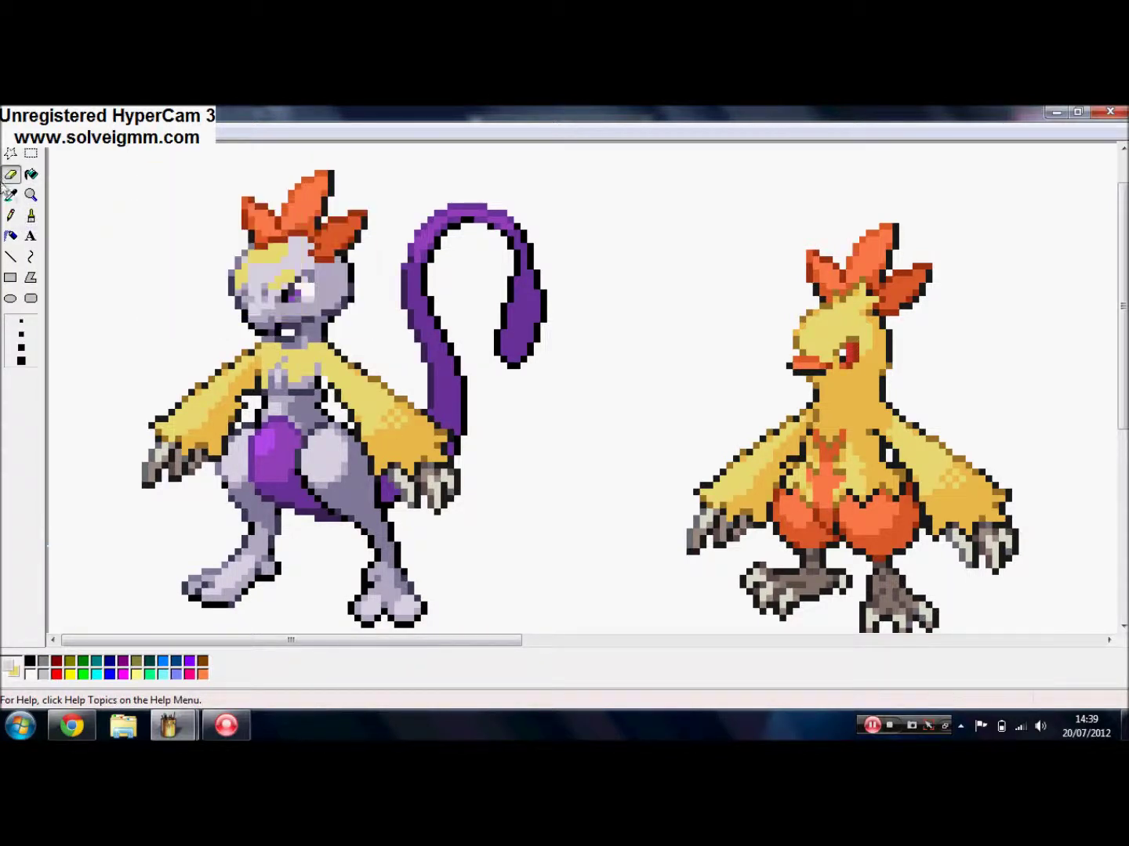
{"action": "right_click", "coordinate": [868, 409]}
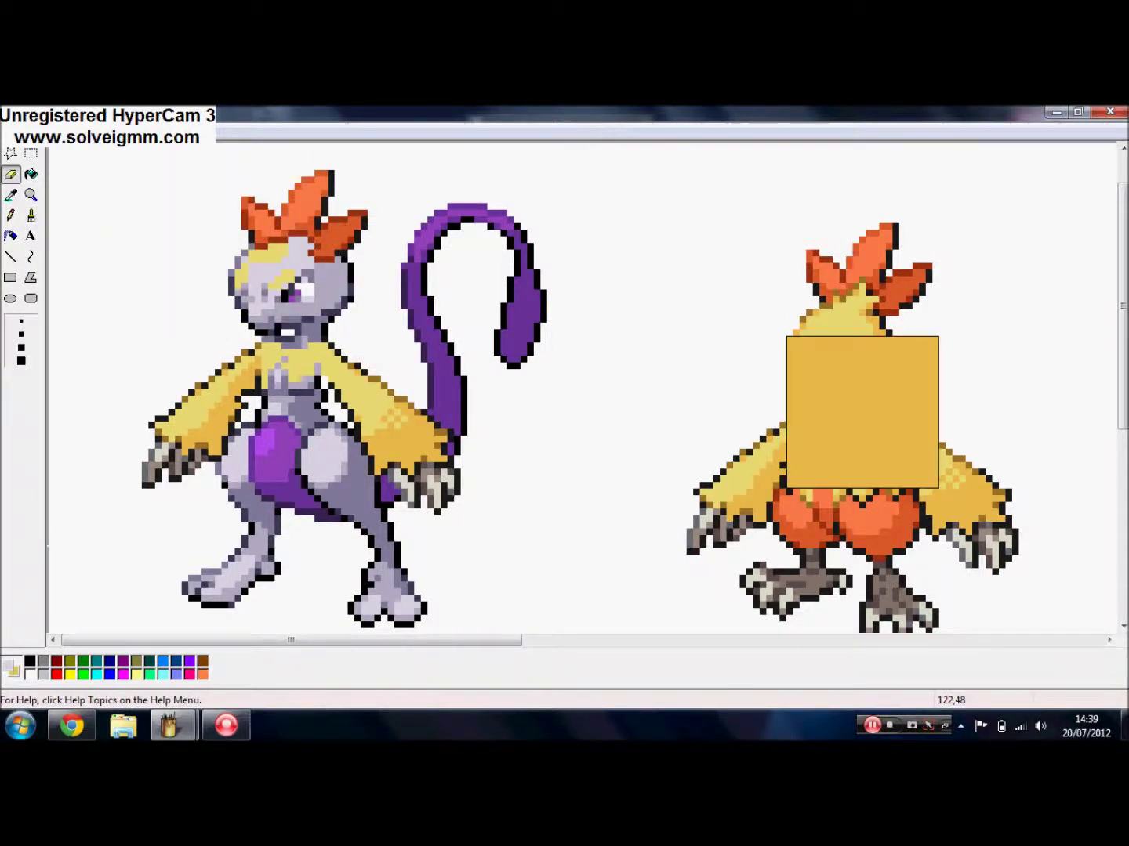
{"action": "mouse_move", "coordinate": [349, 342]}
{"action": "left_mouse_down"}
{"action": "mouse_move", "coordinate": [244, 439]}
{"action": "mouse_move", "coordinate": [337, 541]}
{"action": "mouse_move", "coordinate": [291, 391]}
{"action": "mouse_move", "coordinate": [297, 484]}
{"action": "mouse_move", "coordinate": [324, 551]}
{"action": "left_mouse_up"}
{"action": "key", "text": "ctrl+z"}
{"action": "key", "text": "alt+space"}
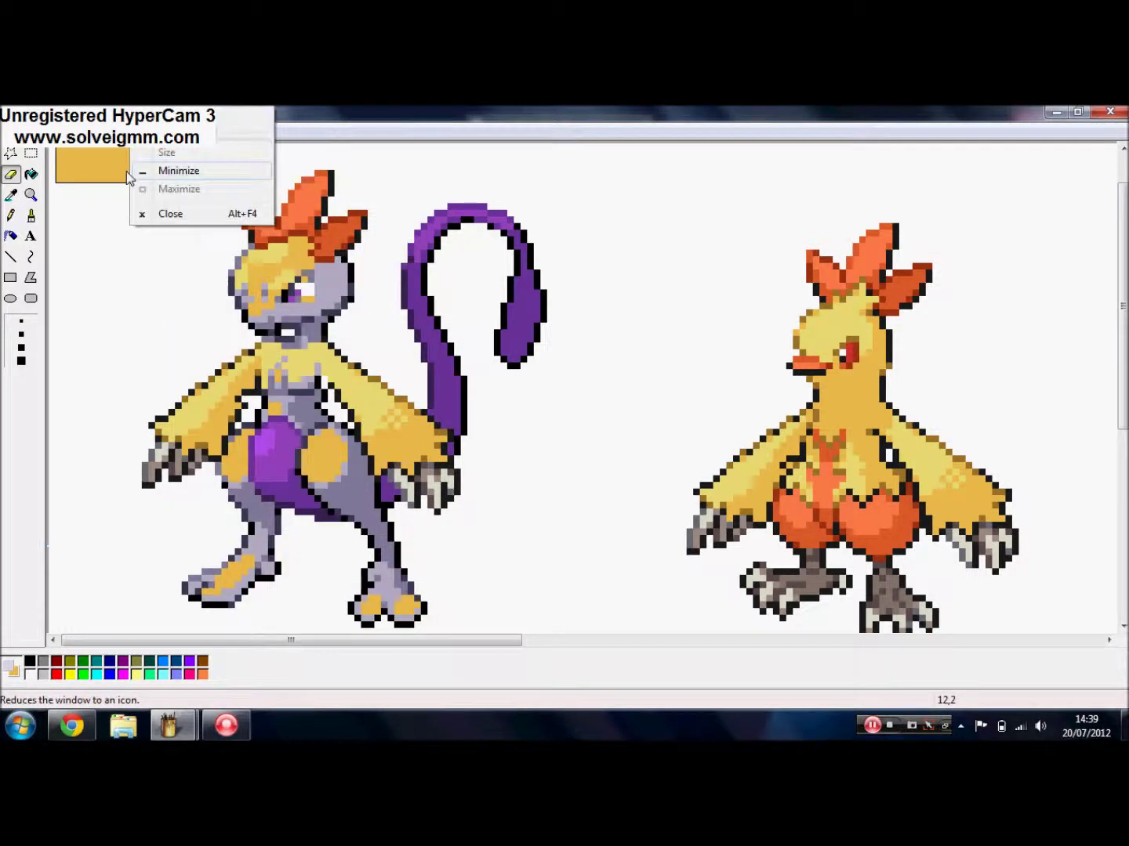
- Replace the mid grey-lilac on Mewtwo's head, torso and feet with the brown shade sampled from Combusken using the colour eraser
{"action": "left_click", "coordinate": [11, 195]}
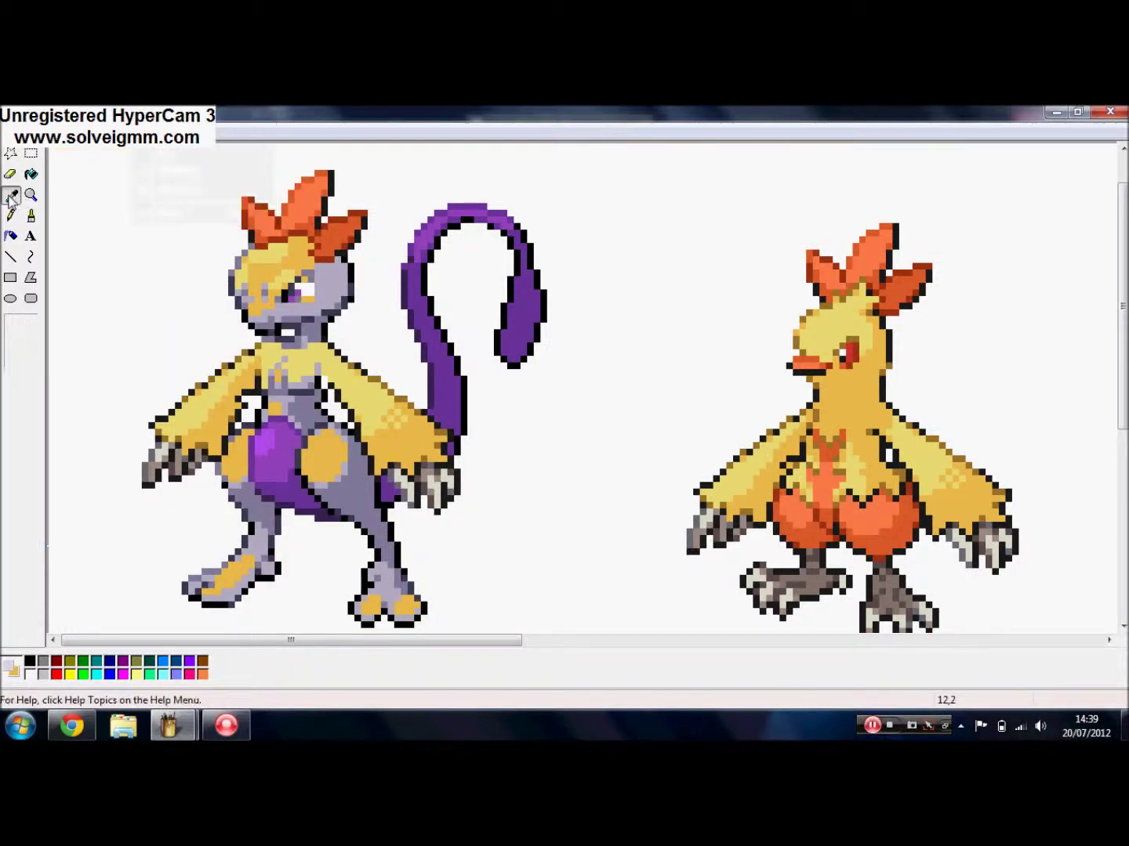
{"action": "left_click", "coordinate": [329, 277]}
{"action": "left_click", "coordinate": [11, 197]}
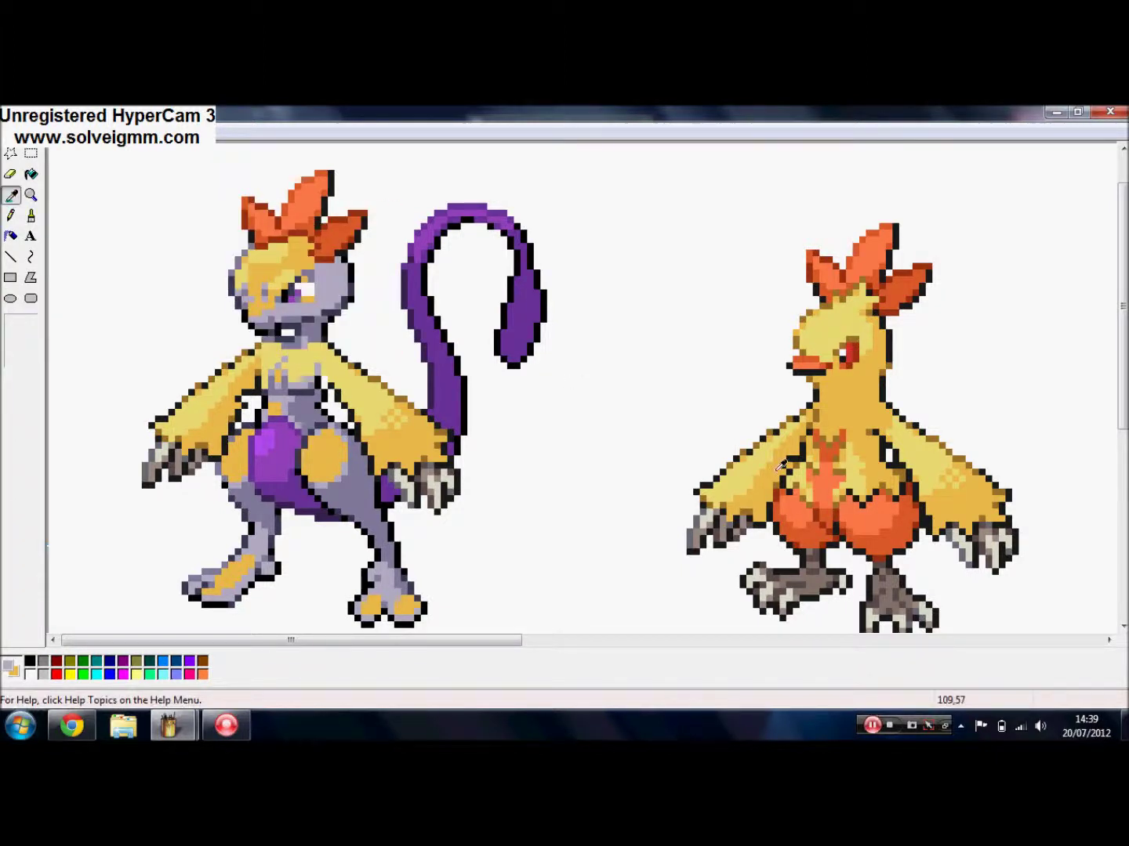
{"action": "left_click", "coordinate": [905, 467]}
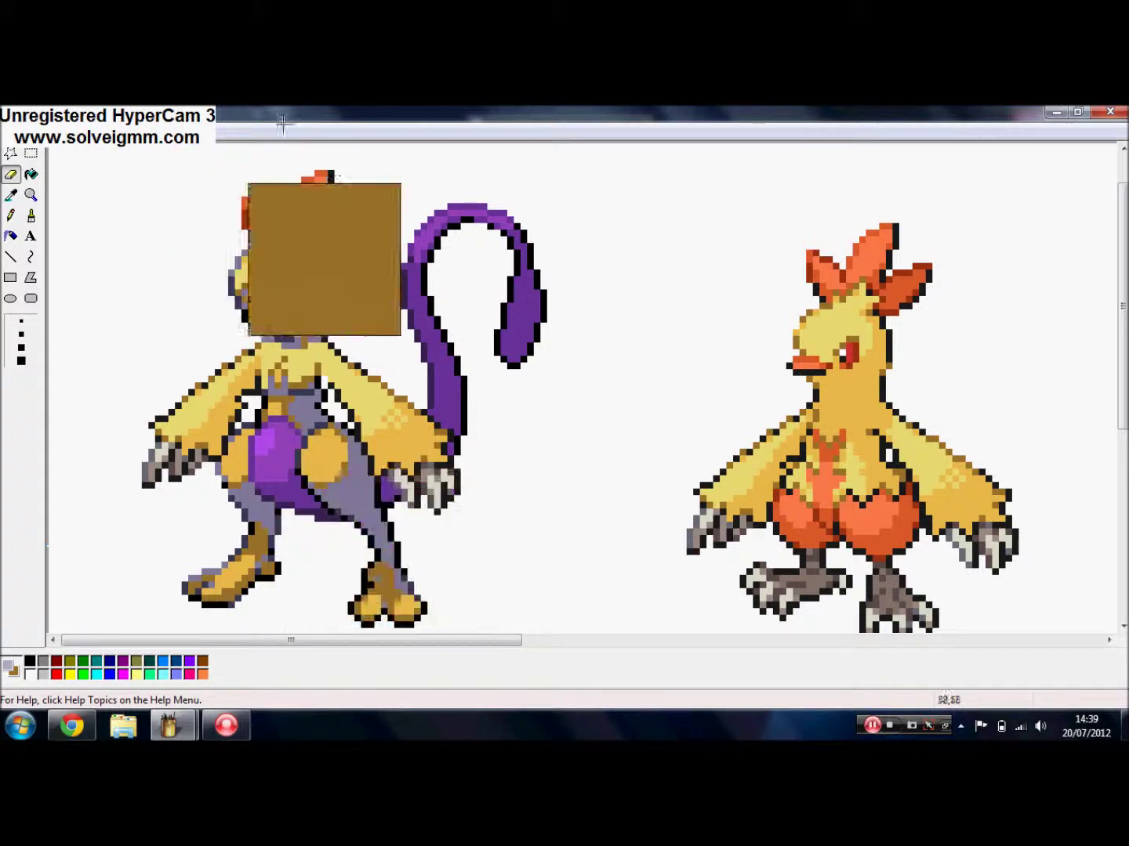
{"action": "left_click", "coordinate": [231, 458]}
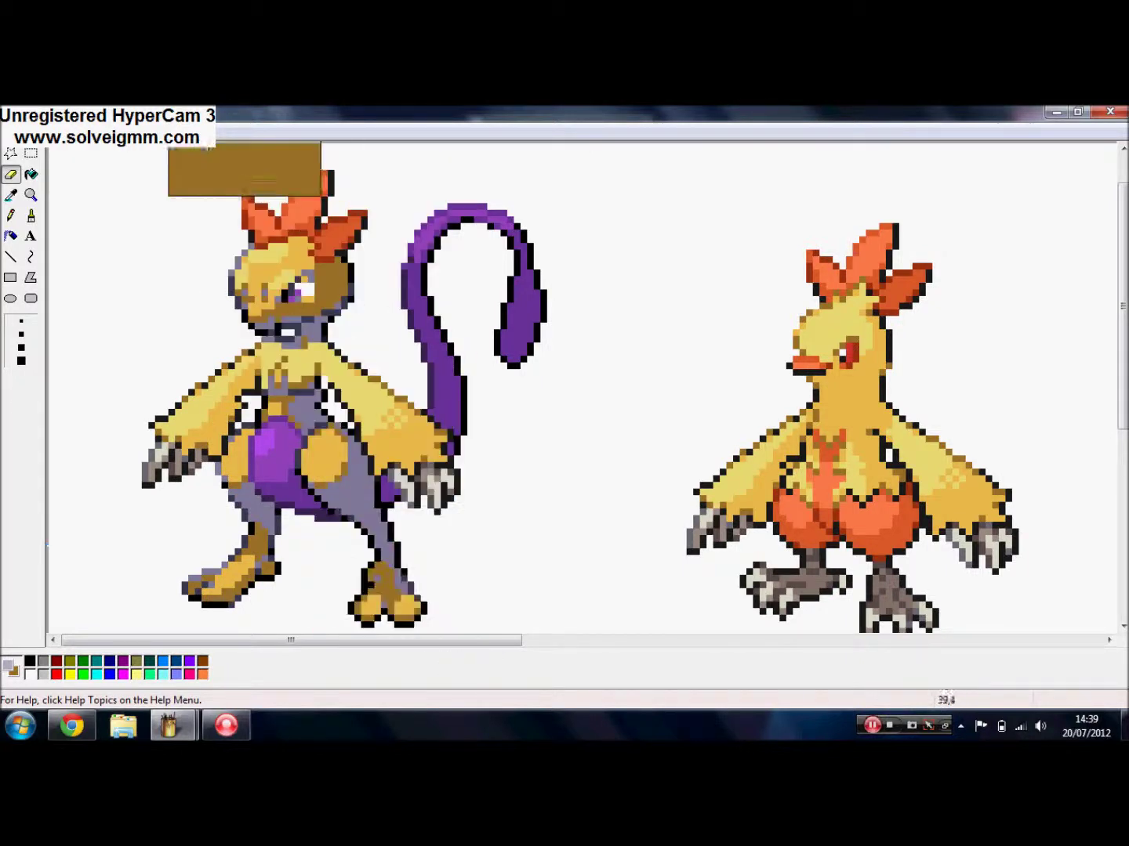
- Sample the dark grey-lilac of Mewtwo's thigh as foreground and the brown shade on Combusken as background
{"action": "left_click", "coordinate": [11, 194]}
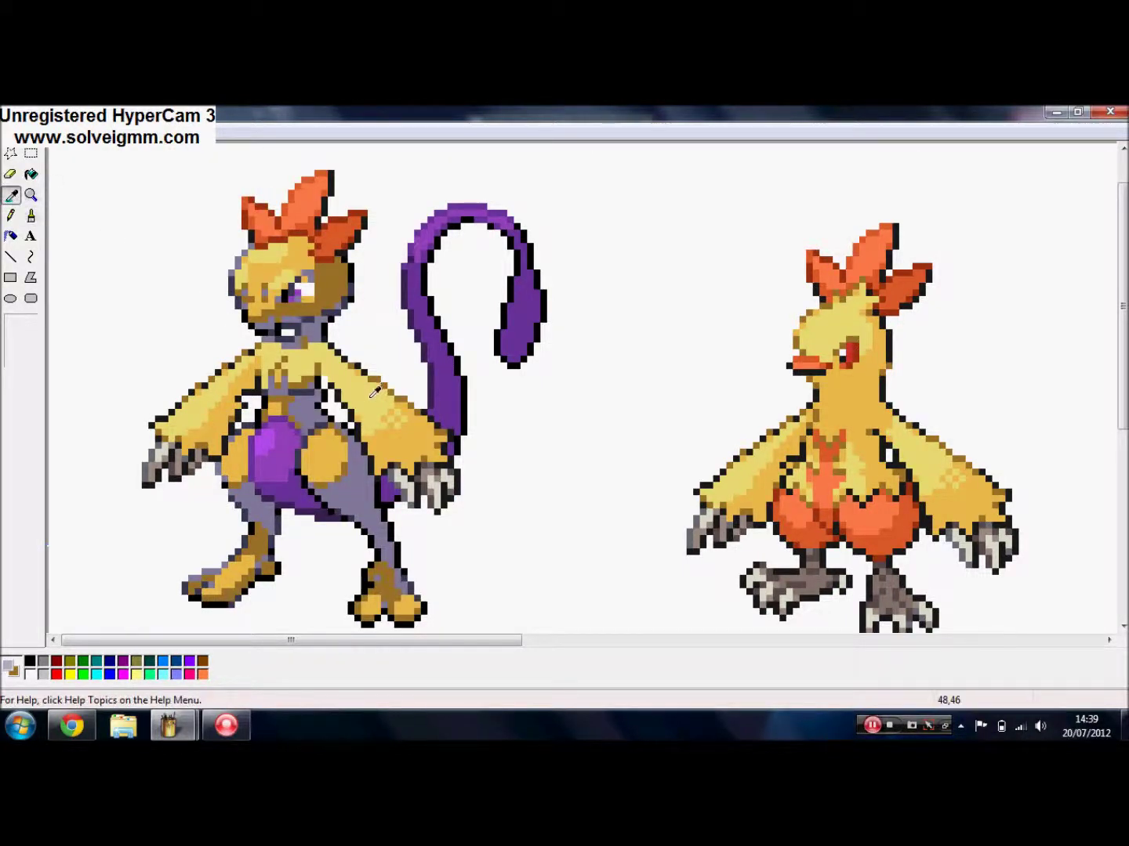
{"action": "left_click", "coordinate": [350, 494]}
{"action": "left_click", "coordinate": [11, 193]}
{"action": "right_click", "coordinate": [846, 465]}
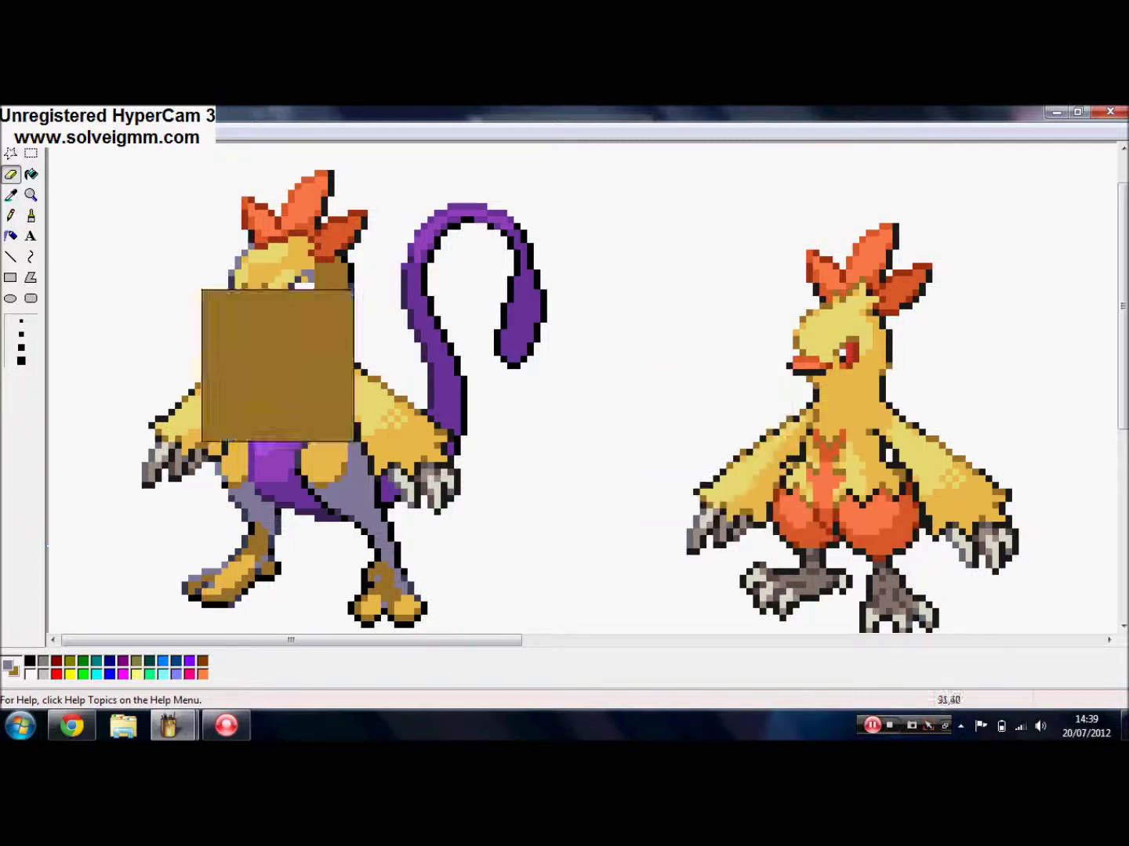
- Mix a custom dark brown with red 121, green 88 and blue 38, and make it the drawing colour
{"action": "left_click", "coordinate": [135, 125]}
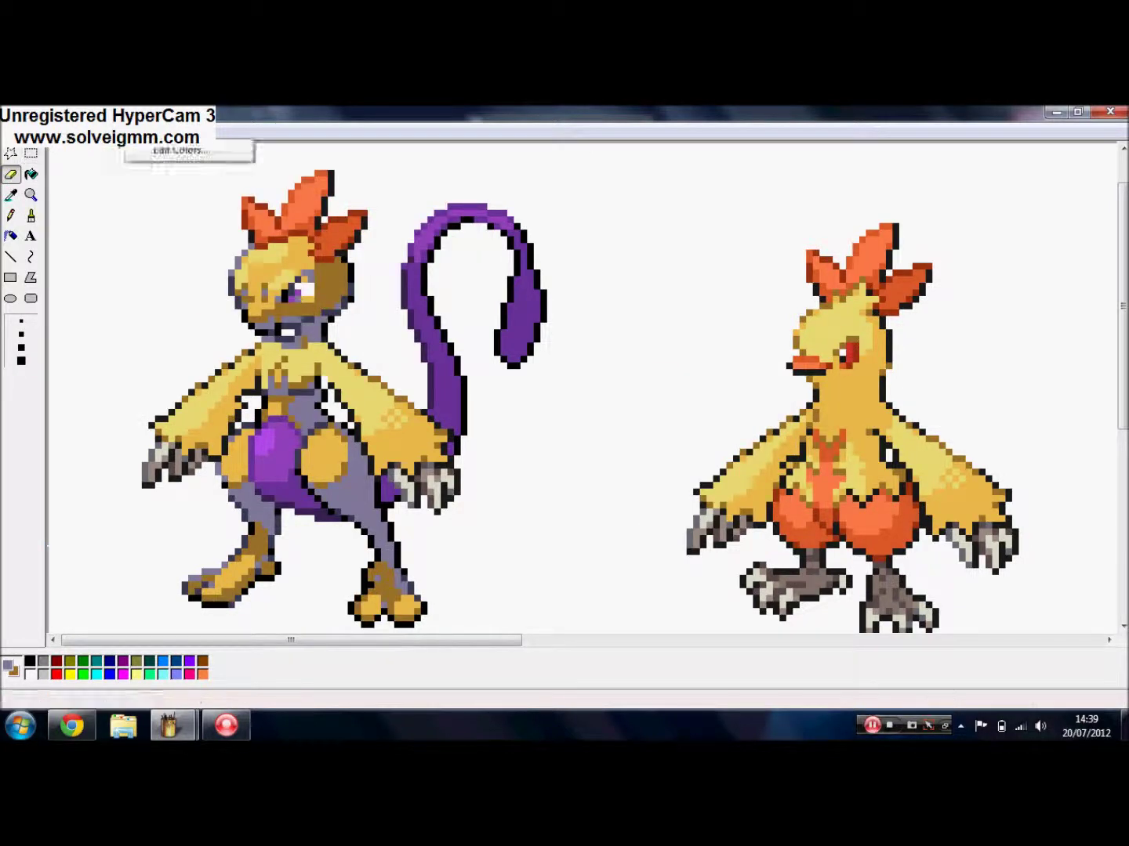
{"action": "left_click", "coordinate": [151, 146]}
{"action": "left_click", "coordinate": [532, 412]}
{"action": "left_click", "coordinate": [611, 508]}
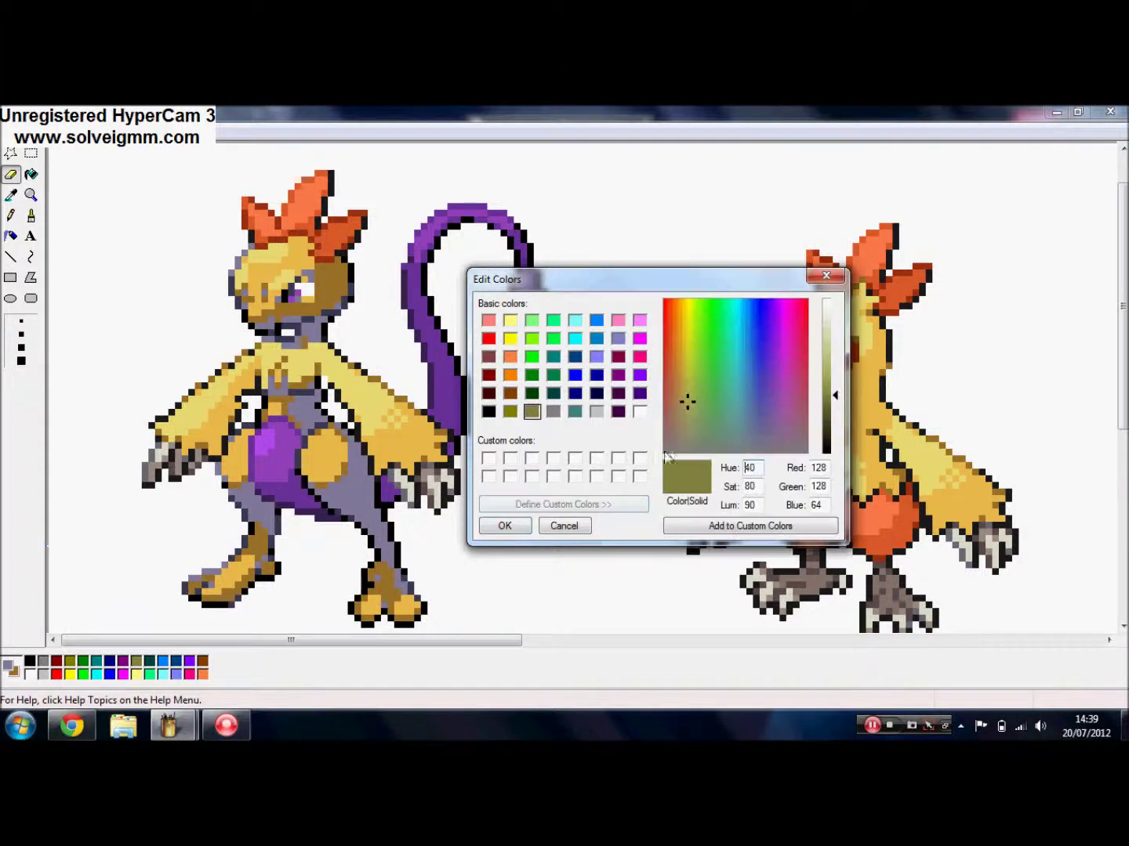
{"action": "left_click_drag", "start_coordinate": [837, 402], "coordinate": [837, 405]}
{"action": "left_click", "coordinate": [682, 398]}
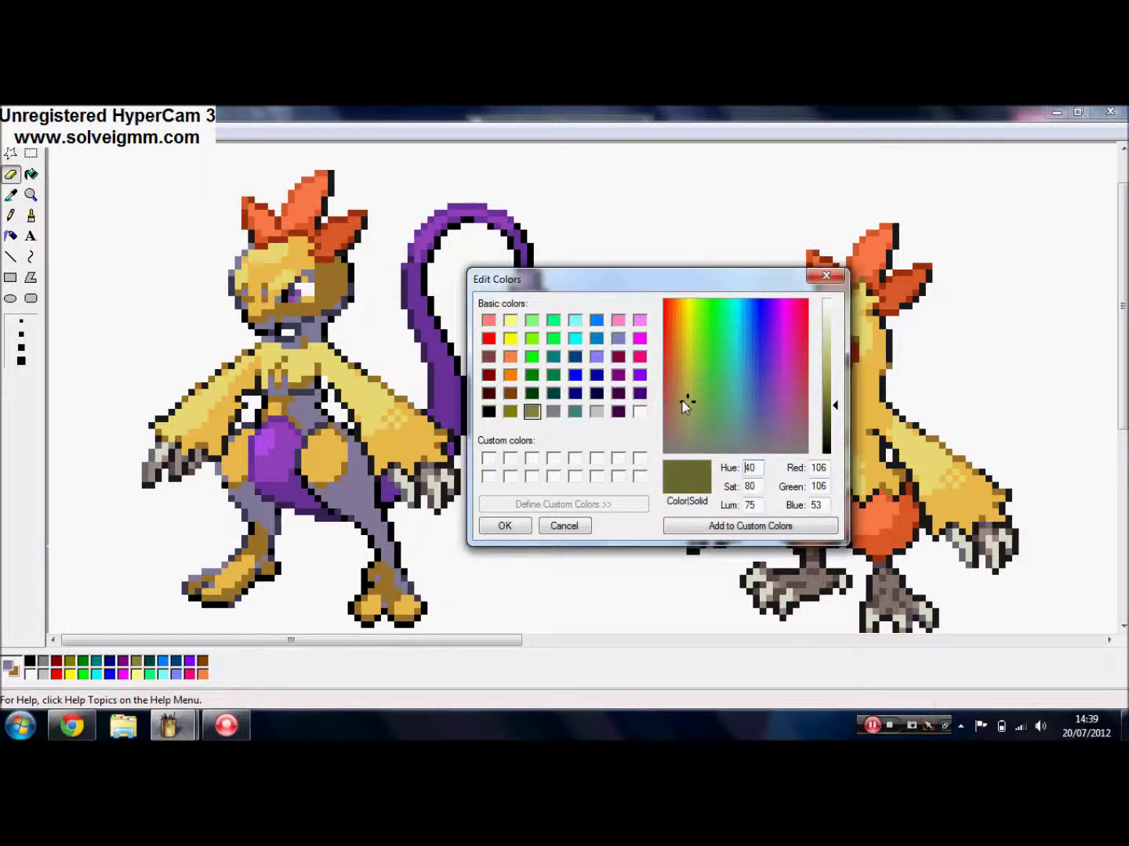
{"action": "left_click_drag", "start_coordinate": [683, 399], "coordinate": [677, 371]}
{"action": "left_click", "coordinate": [678, 526]}
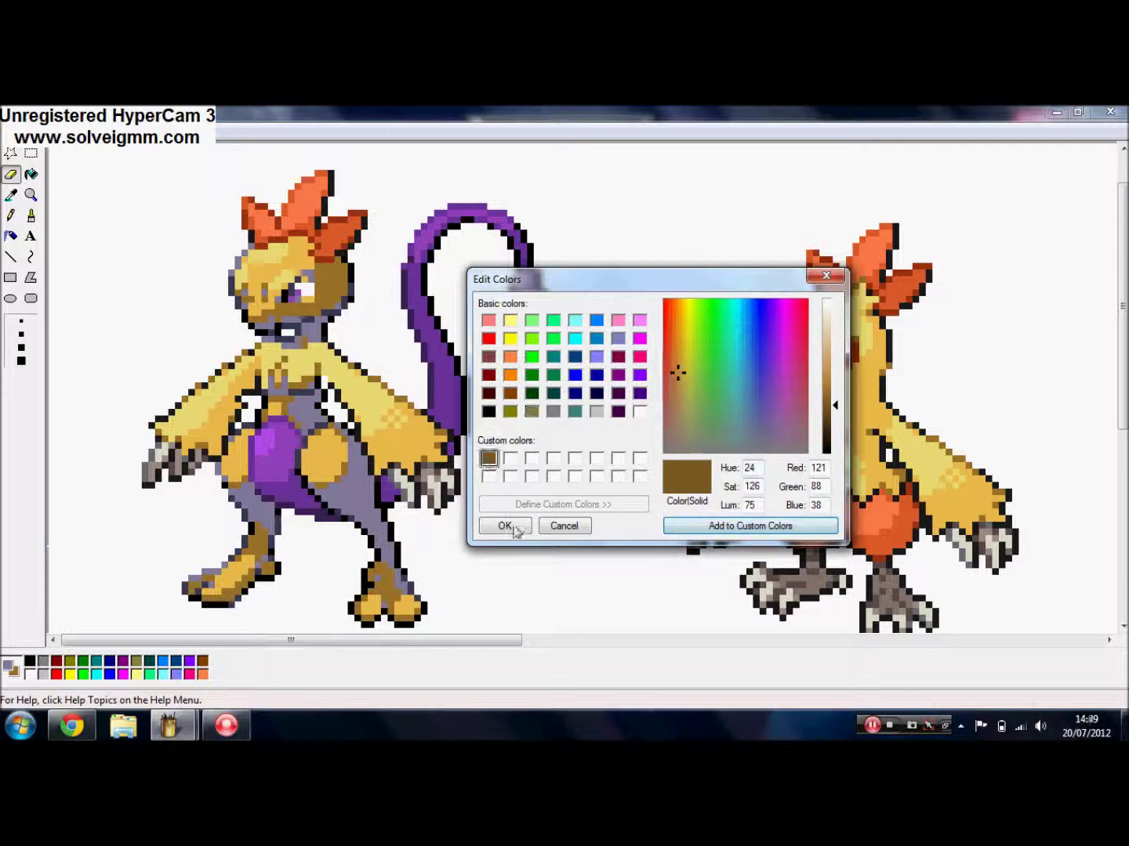
{"action": "left_click", "coordinate": [510, 527]}
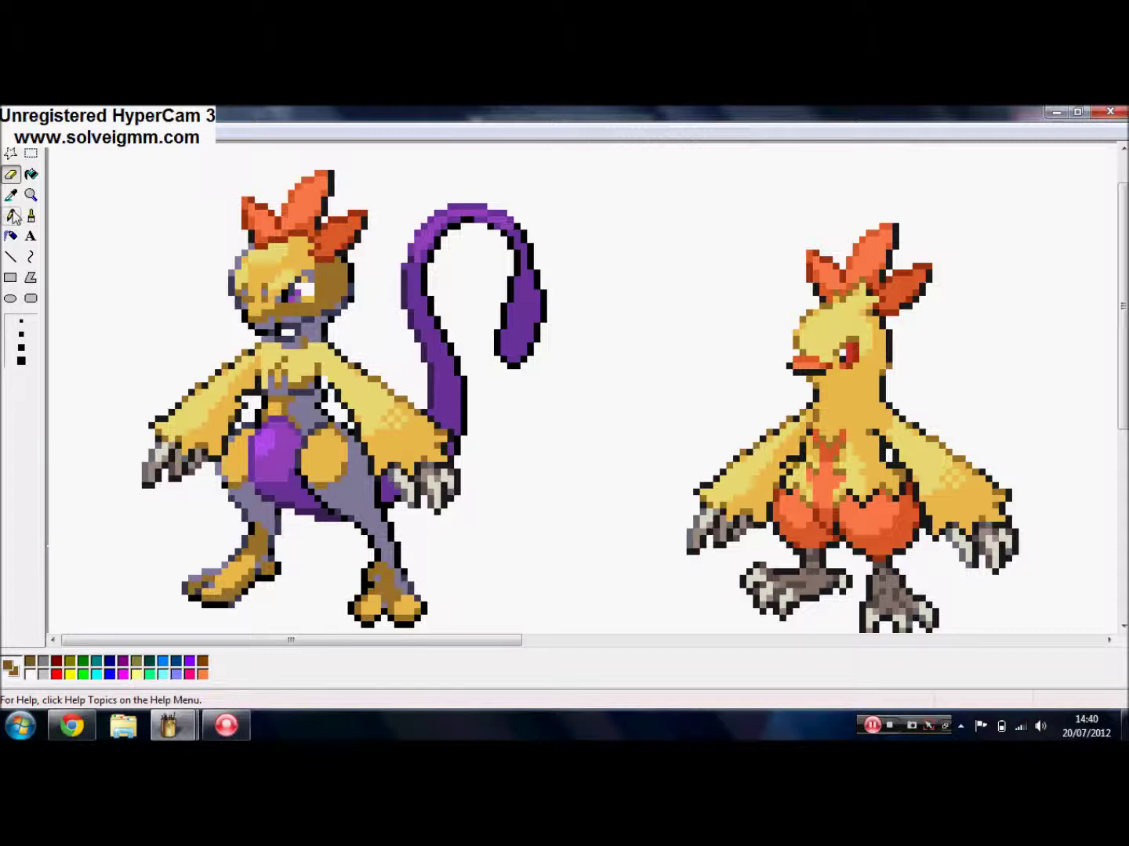
- Sample the grey-lilac on Mewtwo's leg and replace it with the custom dark brown across the head, torso and legs
{"action": "left_click", "coordinate": [10, 194]}
{"action": "left_click", "coordinate": [367, 482]}
{"action": "mouse_move", "coordinate": [367, 481]}
{"action": "left_mouse_down"}
{"action": "mouse_move", "coordinate": [205, 406]}
{"action": "mouse_move", "coordinate": [330, 504]}
{"action": "mouse_move", "coordinate": [337, 585]}
{"action": "mouse_move", "coordinate": [476, 605]}
{"action": "mouse_move", "coordinate": [271, 446]}
{"action": "left_mouse_up"}
{"action": "left_click_drag", "start_coordinate": [349, 426], "coordinate": [47, 129]}
- Darken the custom brown to red 99, green 71, blue 31 and replace the dark blue-grey outline shade on Mewtwo's body with it
{"action": "left_click", "coordinate": [139, 130]}
{"action": "left_click", "coordinate": [165, 153]}
{"action": "left_click", "coordinate": [492, 461]}
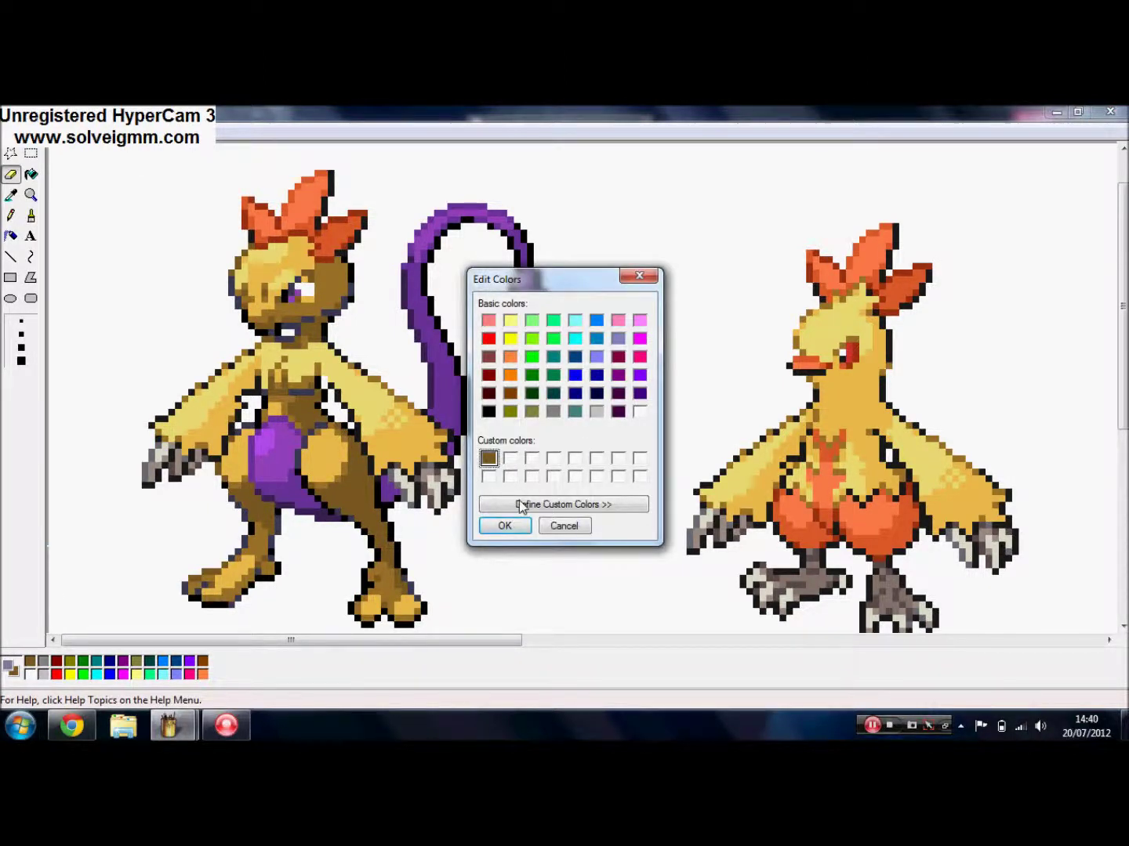
{"action": "left_click", "coordinate": [534, 505]}
{"action": "left_click_drag", "start_coordinate": [829, 418], "coordinate": [832, 425]}
{"action": "left_click", "coordinate": [705, 529]}
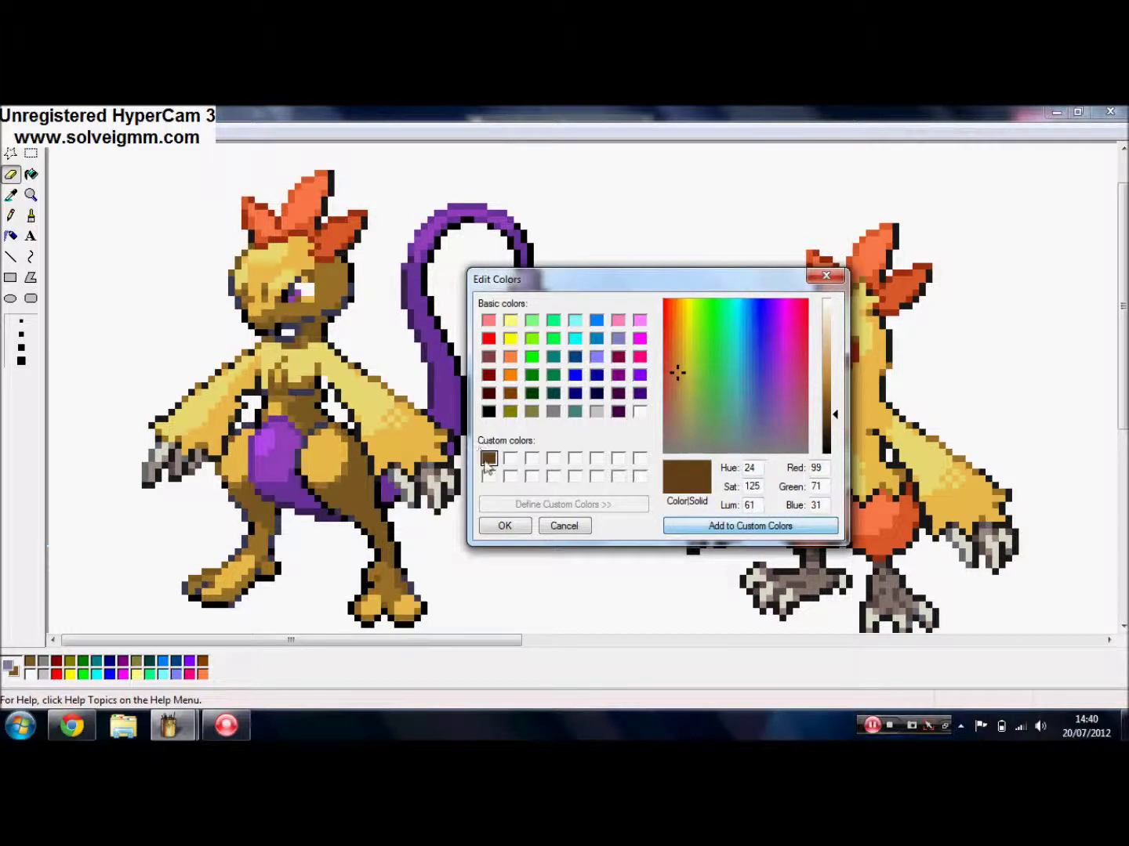
{"action": "left_click", "coordinate": [502, 526]}
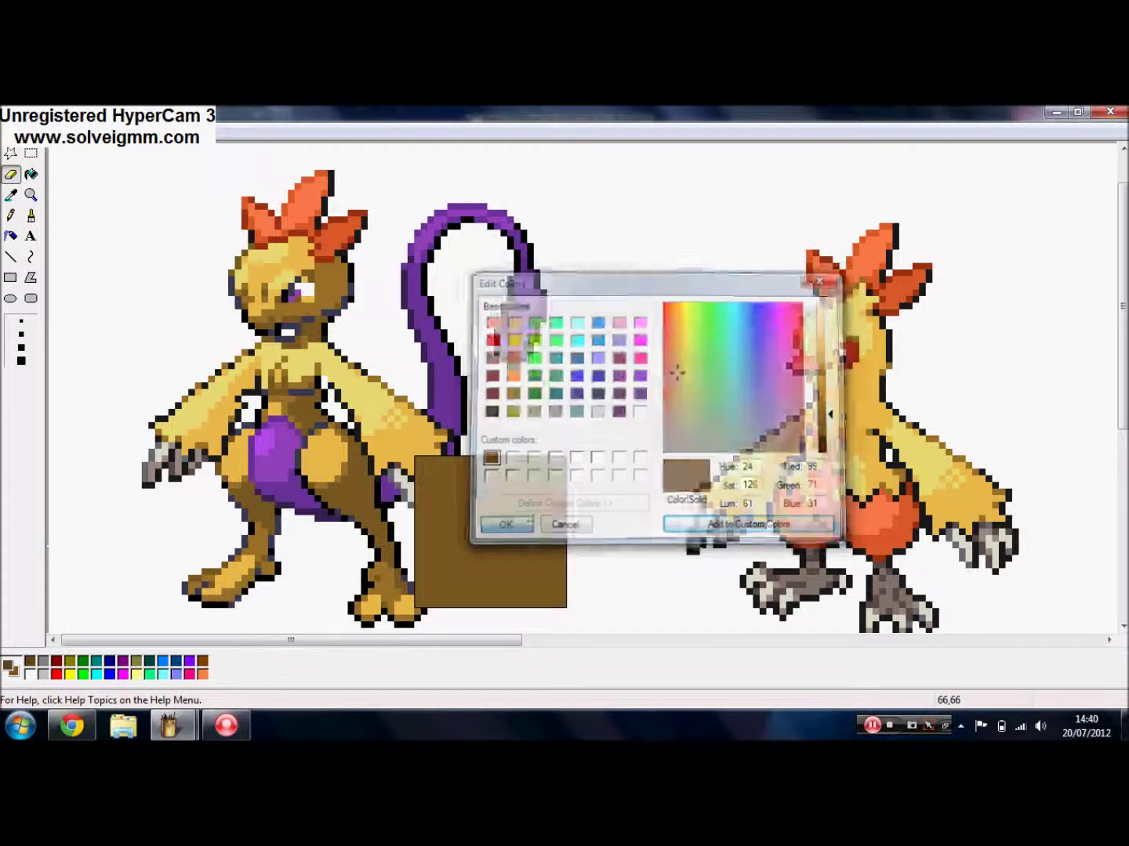
{"action": "left_click", "coordinate": [11, 194]}
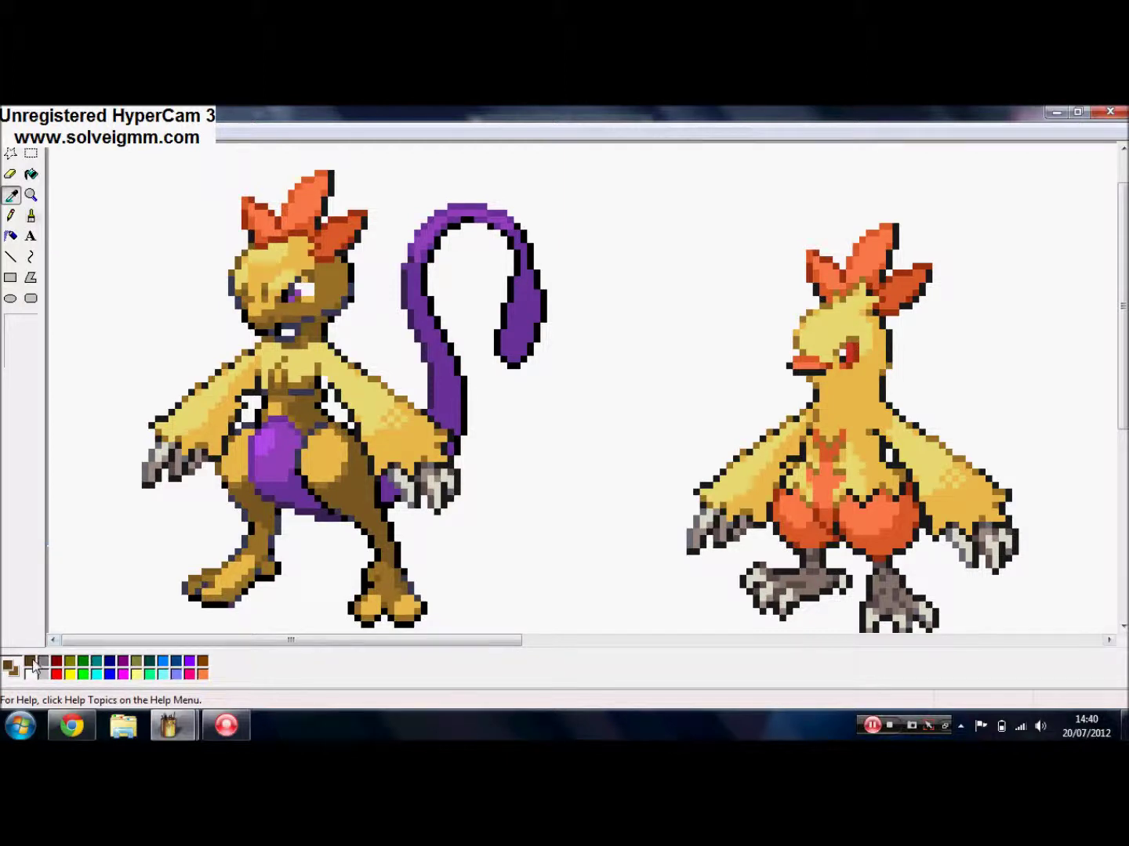
{"action": "left_click", "coordinate": [242, 540]}
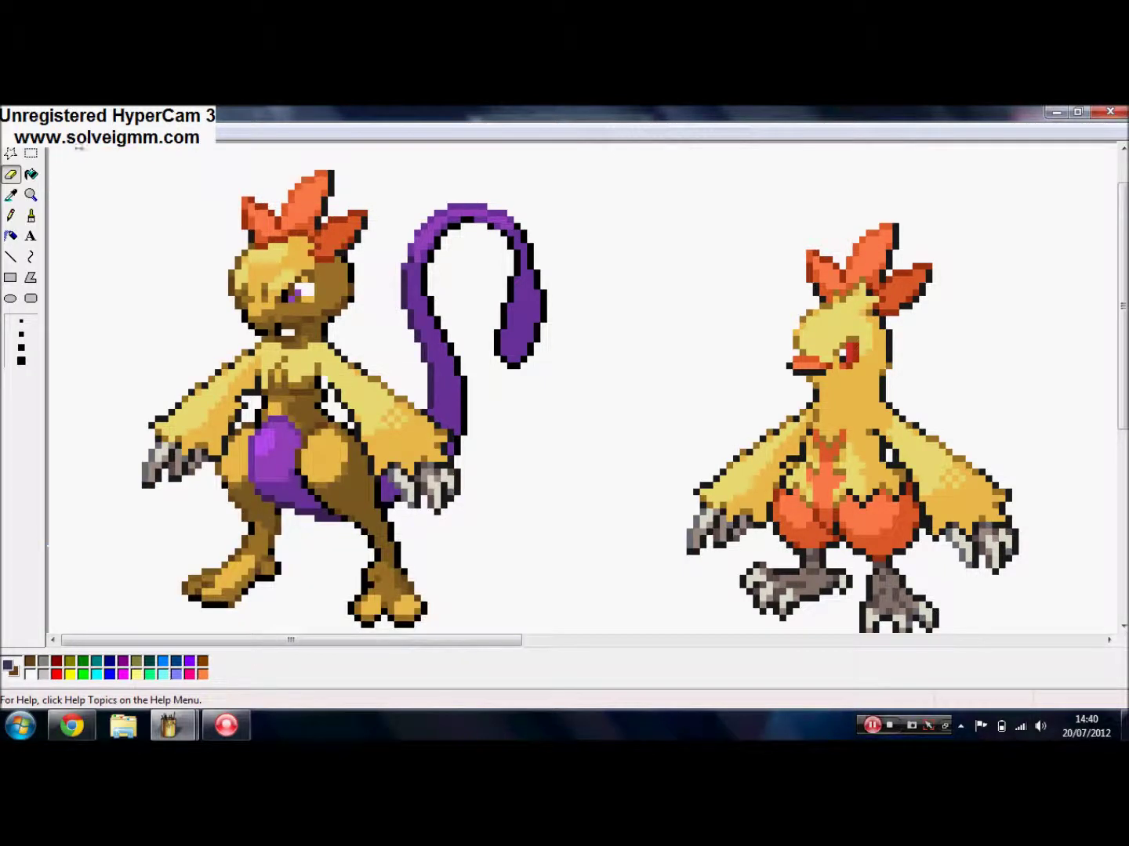
- Examine the recoloured sprite at 1x magnification and return to the 8x view of both sprites
{"action": "left_click", "coordinate": [63, 135]}
{"action": "left_click", "coordinate": [32, 195]}
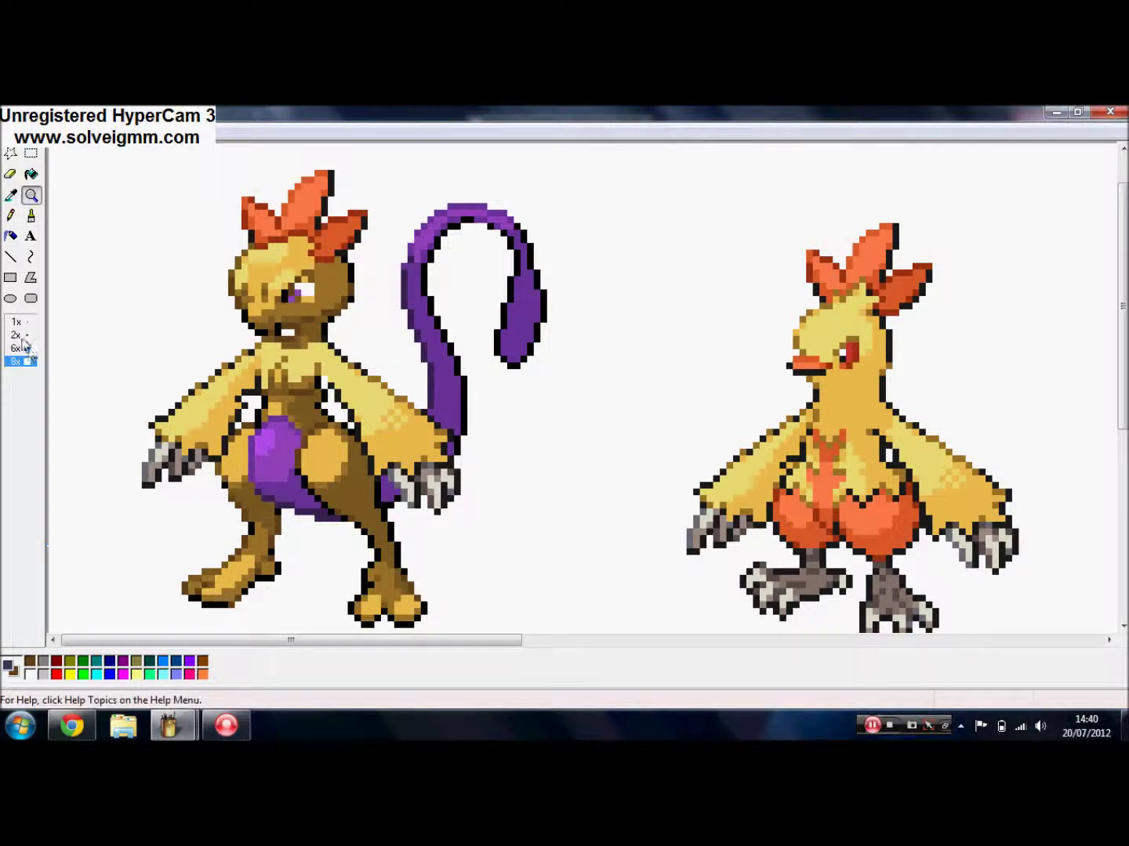
{"action": "left_click", "coordinate": [21, 324]}
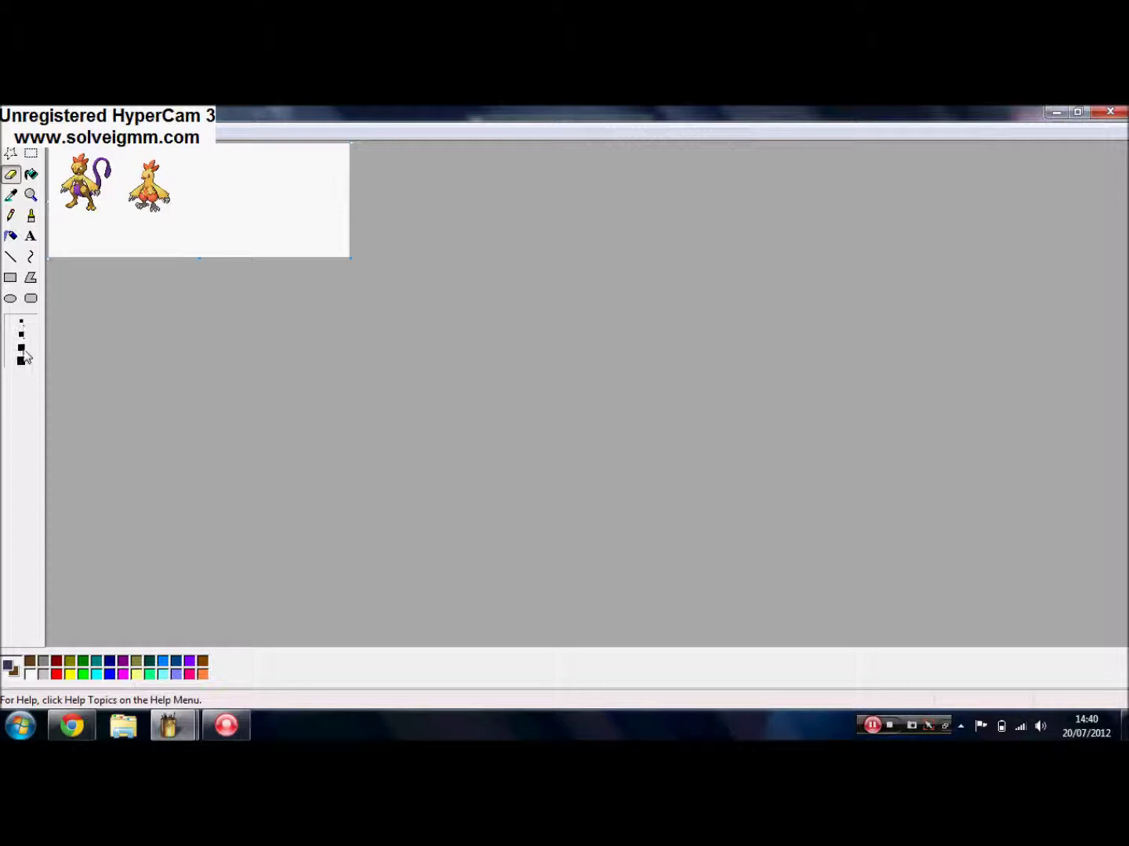
{"action": "left_click", "coordinate": [31, 194]}
{"action": "left_click", "coordinate": [21, 362]}
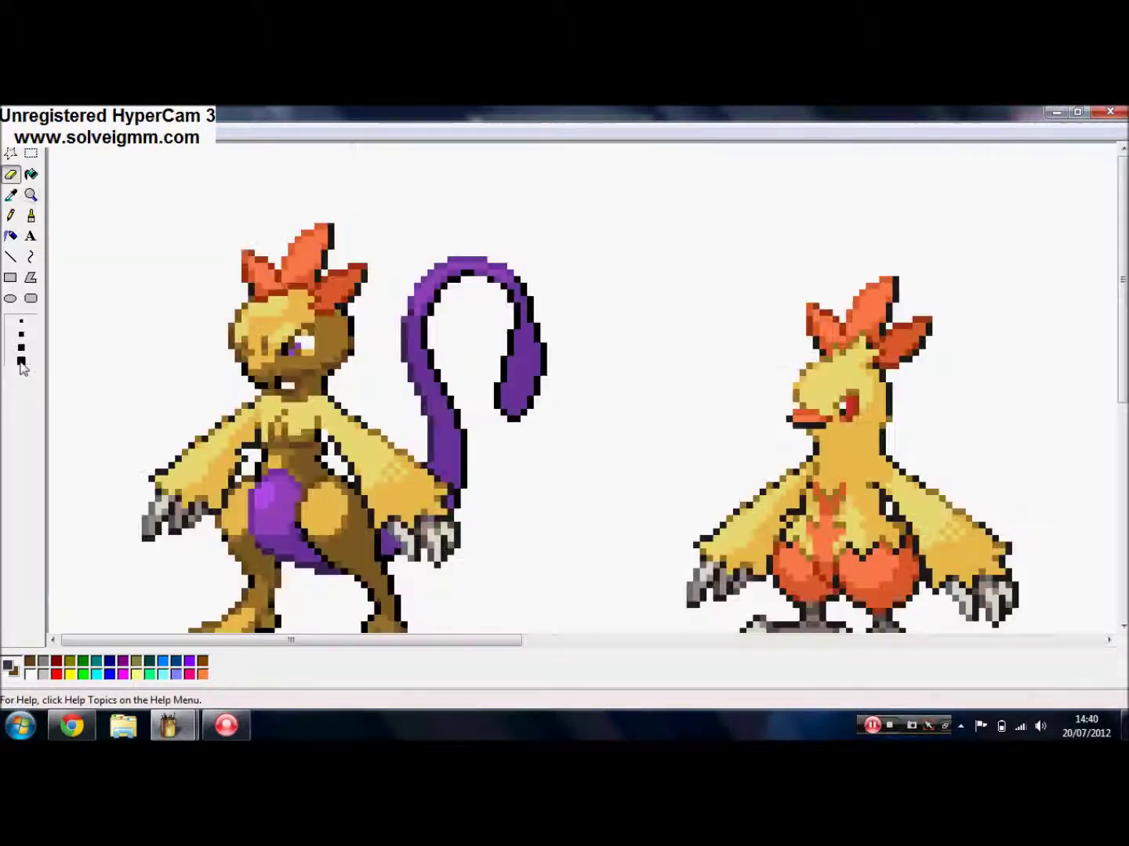
{"action": "left_click_drag", "start_coordinate": [1121, 264], "coordinate": [1120, 303]}
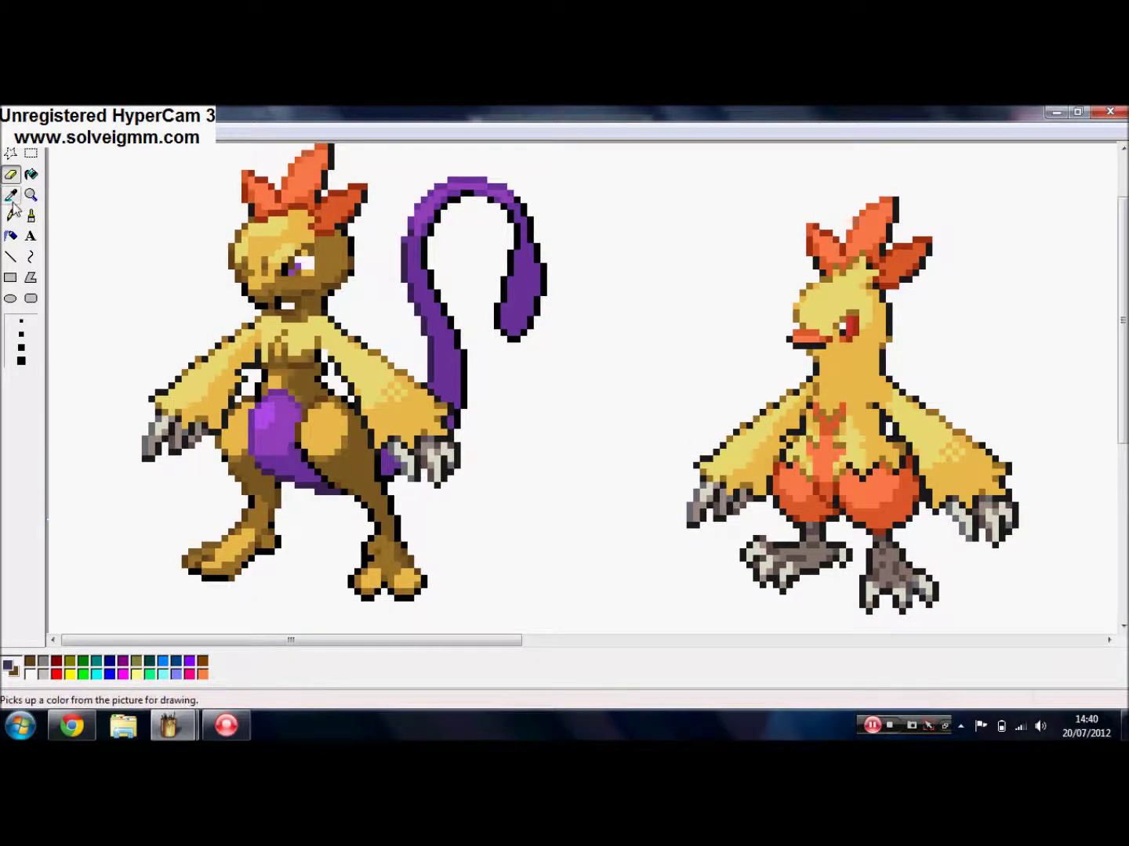
- Sample the bright purple on Mewtwo's belly and replace it with the orange sampled from Combusken using the colour eraser
{"action": "left_click", "coordinate": [12, 198]}
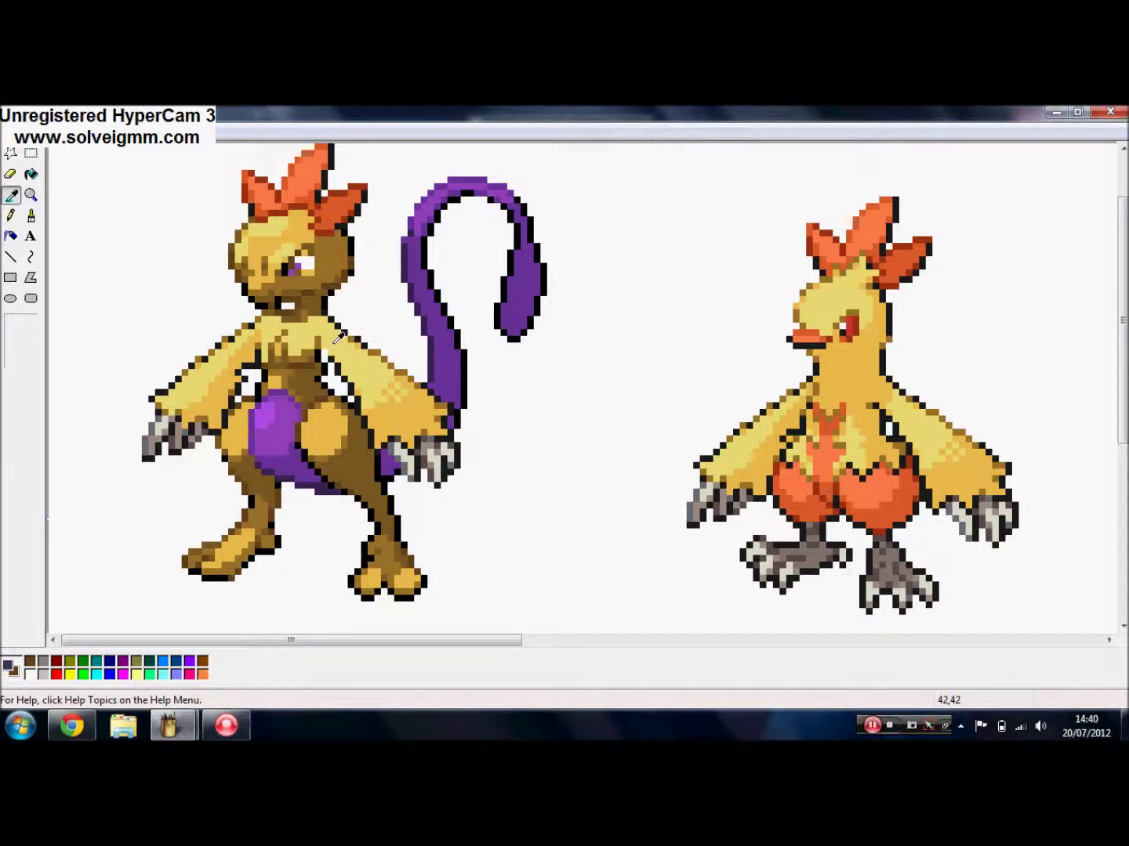
{"action": "left_click", "coordinate": [271, 408]}
{"action": "left_click", "coordinate": [11, 195]}
{"action": "right_click", "coordinate": [776, 464]}
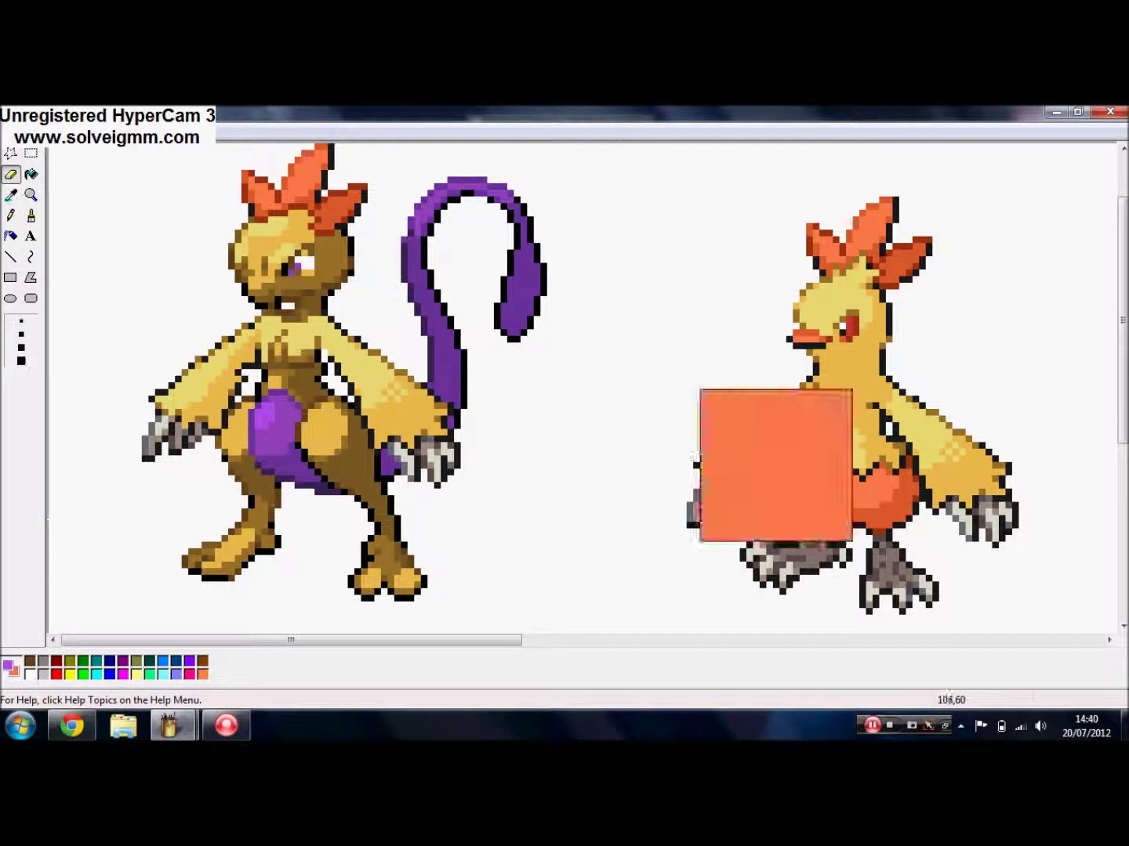
{"action": "mouse_move", "coordinate": [164, 415]}
{"action": "left_mouse_down"}
{"action": "mouse_move", "coordinate": [315, 353]}
{"action": "mouse_move", "coordinate": [290, 550]}
{"action": "left_mouse_up"}
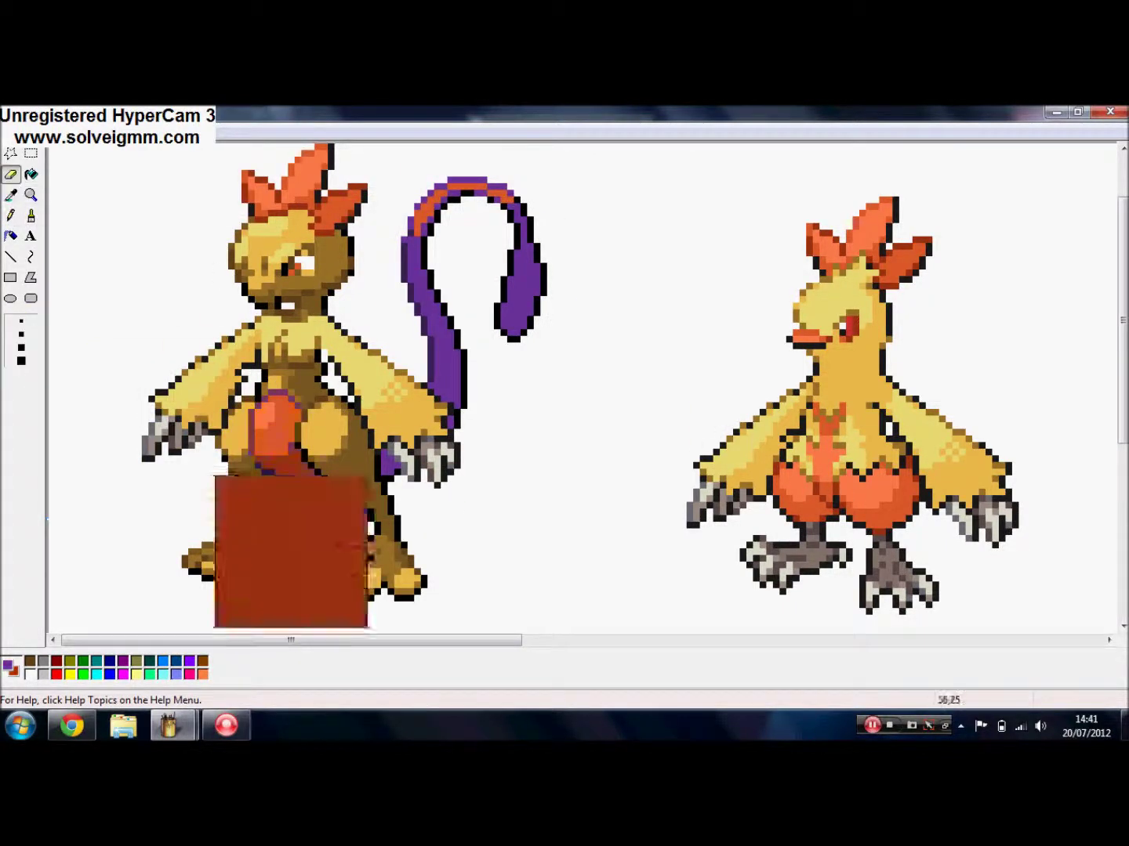
- Define a darker custom red and replace the darkest purple edging on Mewtwo's tail and belly with it
{"action": "double_click", "coordinate": [30, 662]}
{"action": "left_click", "coordinate": [564, 501]}
{"action": "left_click", "coordinate": [504, 524]}
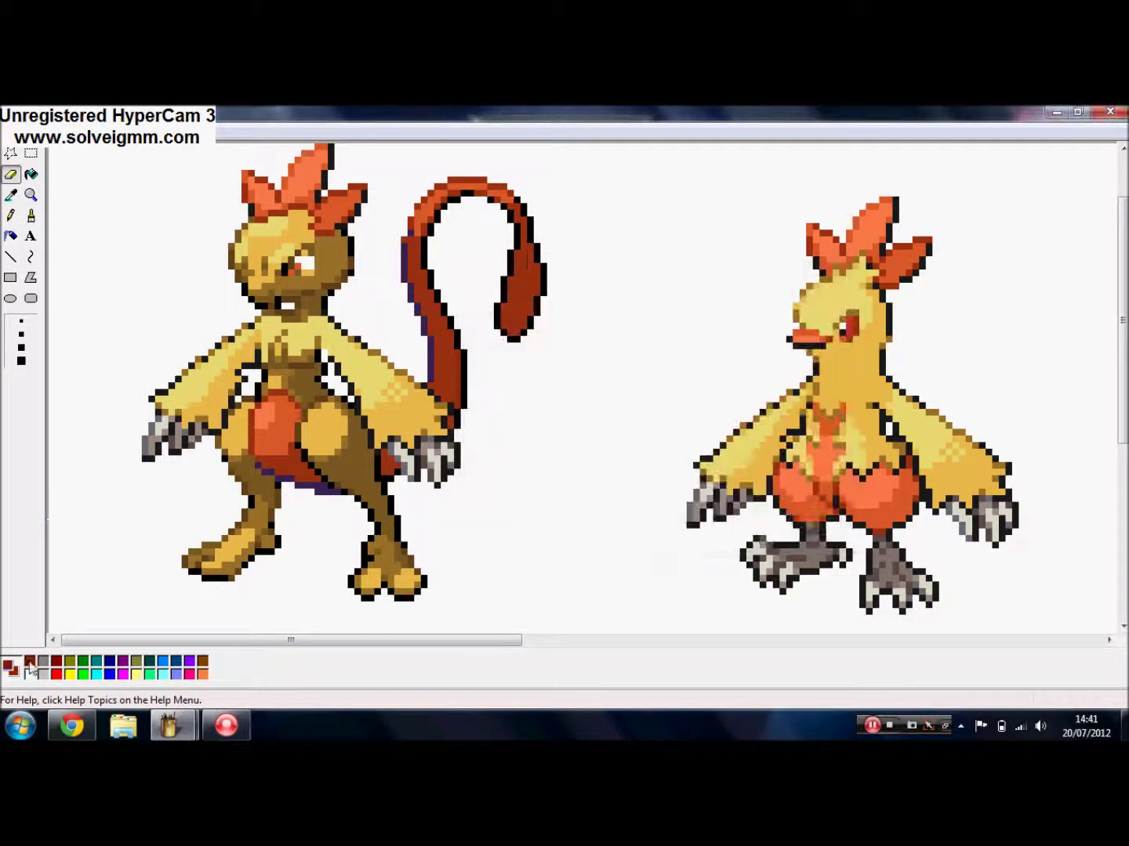
{"action": "right_click", "coordinate": [461, 107]}
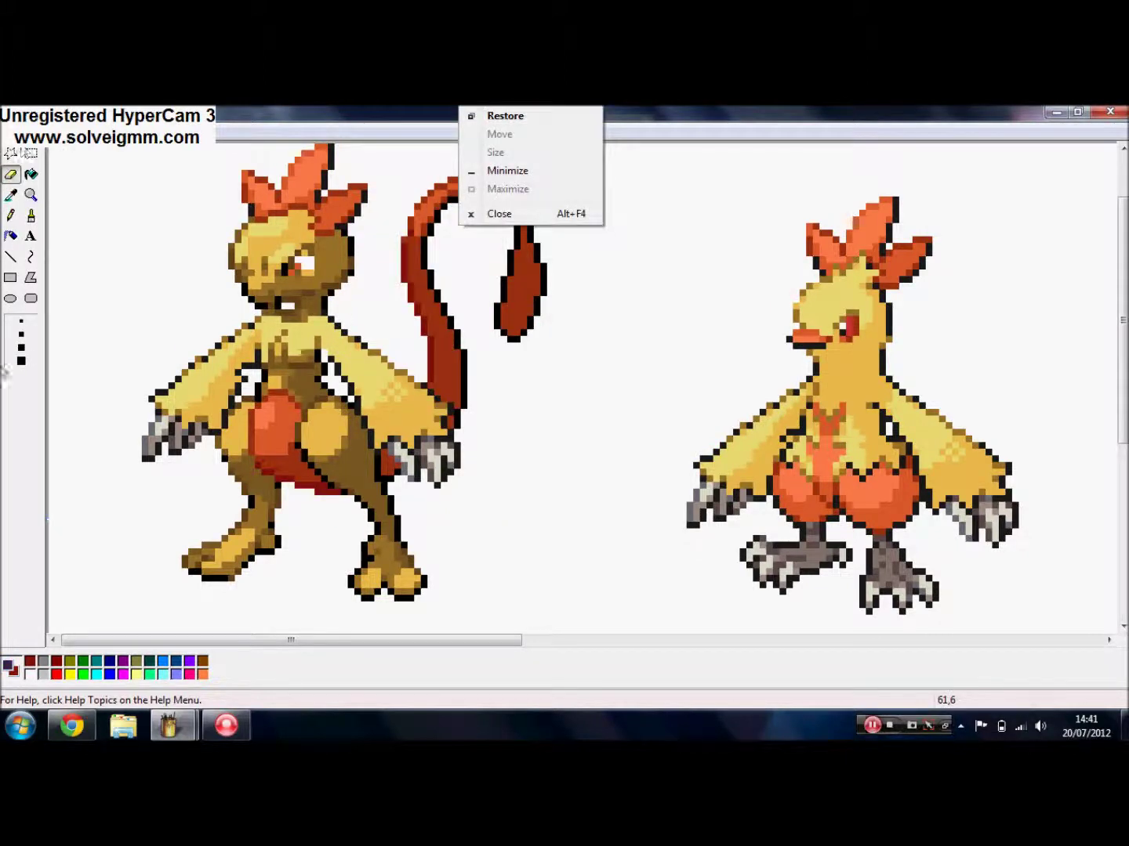
{"action": "key", "text": "Escape"}
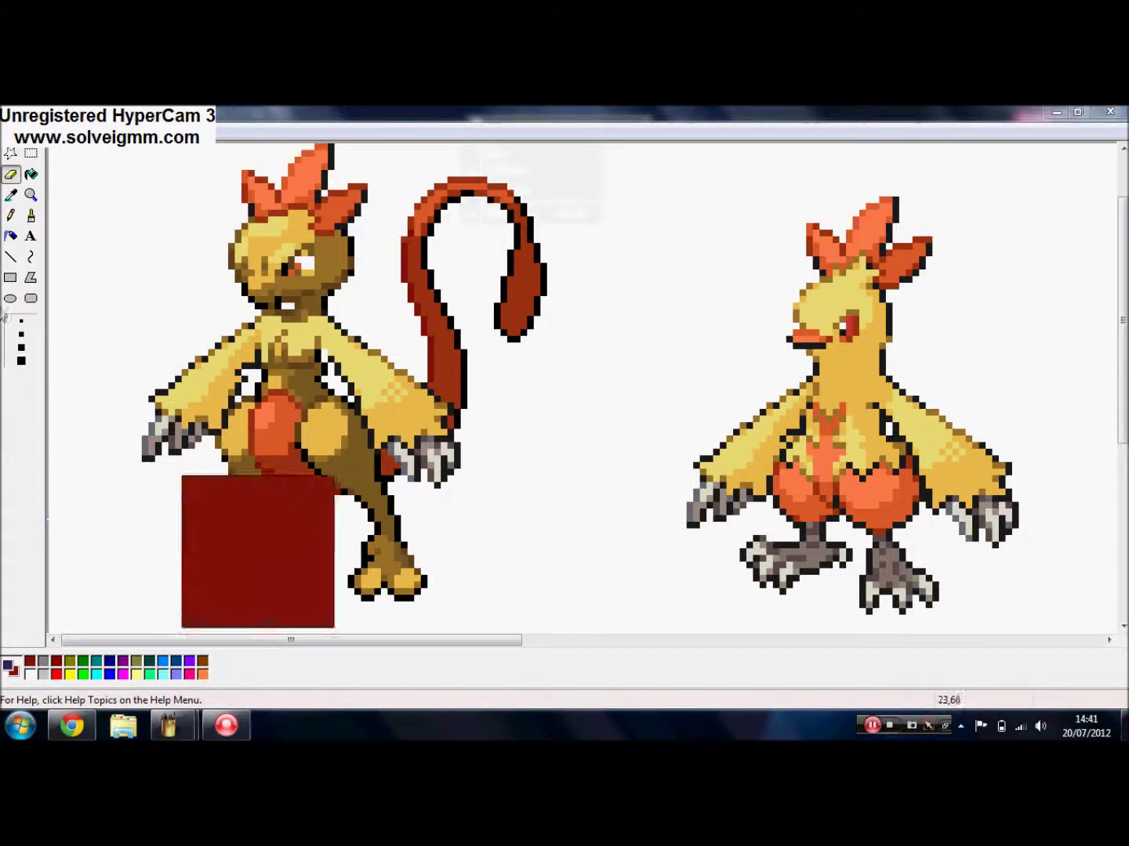
- Return to 1x magnification, select the fused sprite and move it closer to the canvas's top-left corner
{"action": "left_click", "coordinate": [30, 193]}
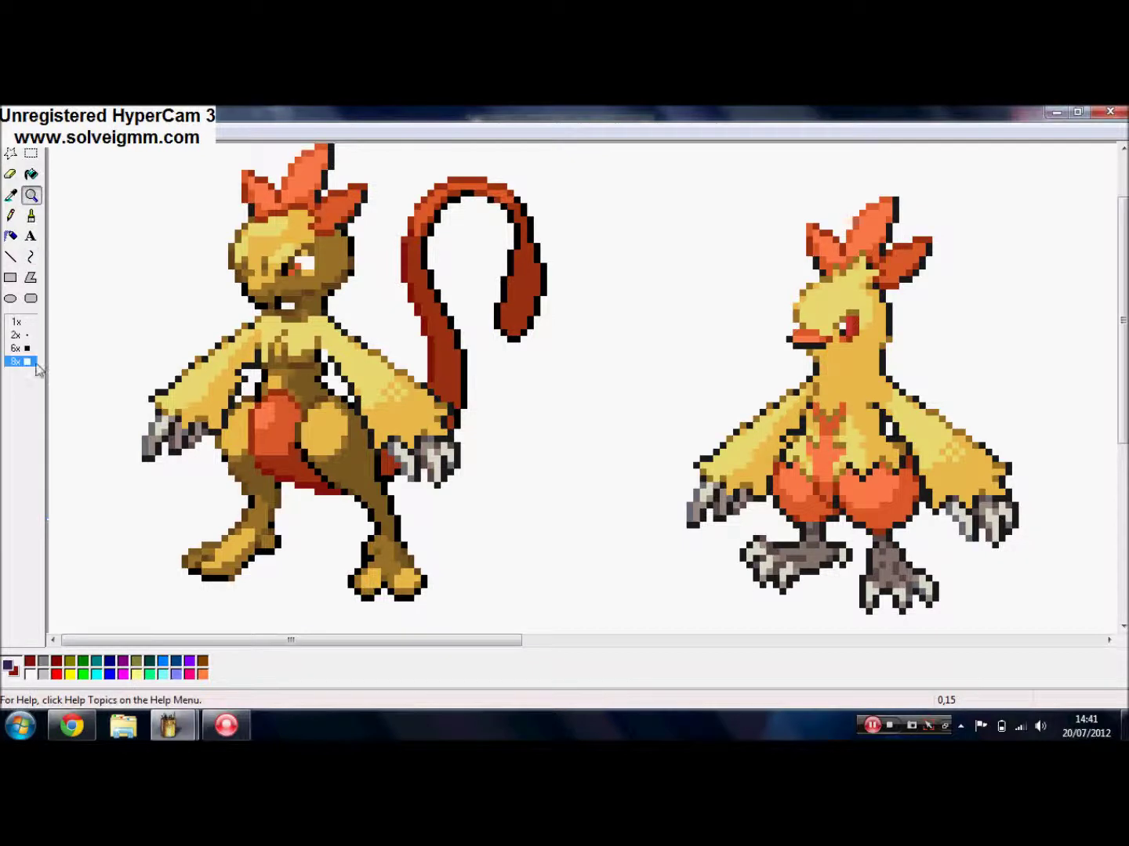
{"action": "left_click", "coordinate": [23, 321]}
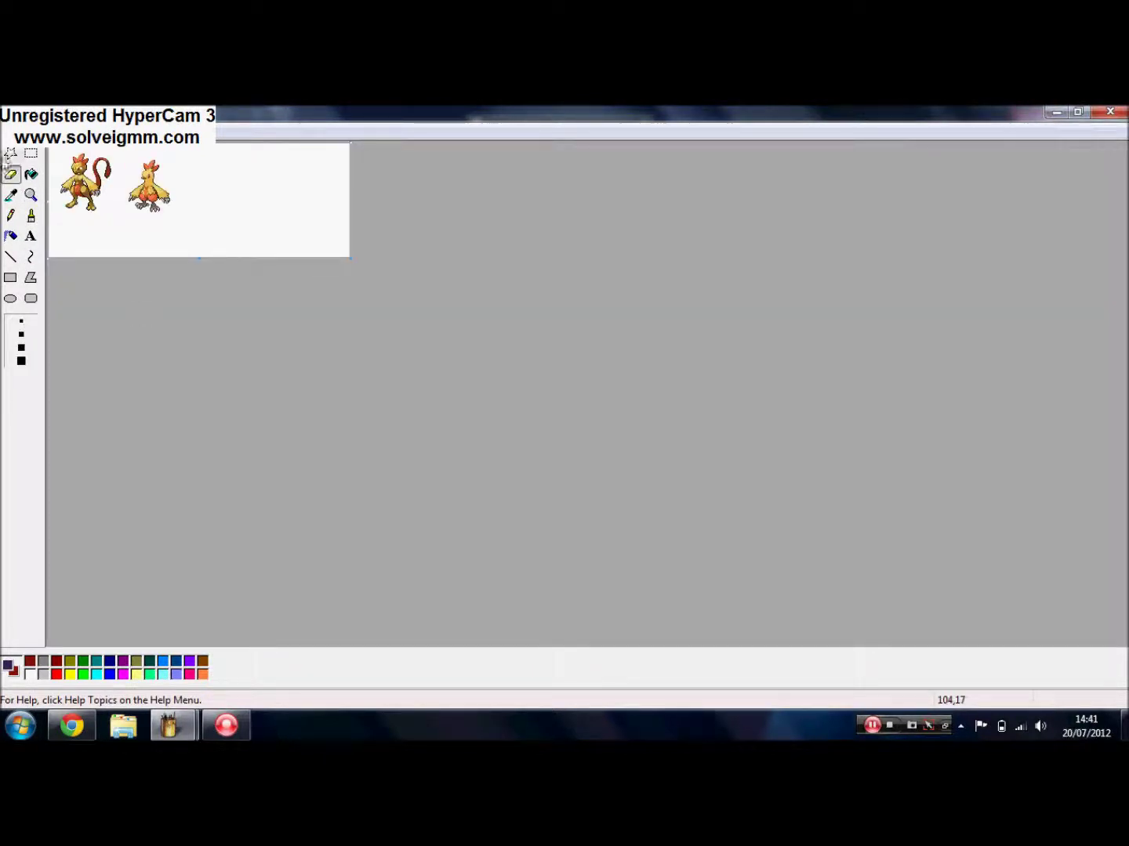
{"action": "key", "text": "ctrl+a"}
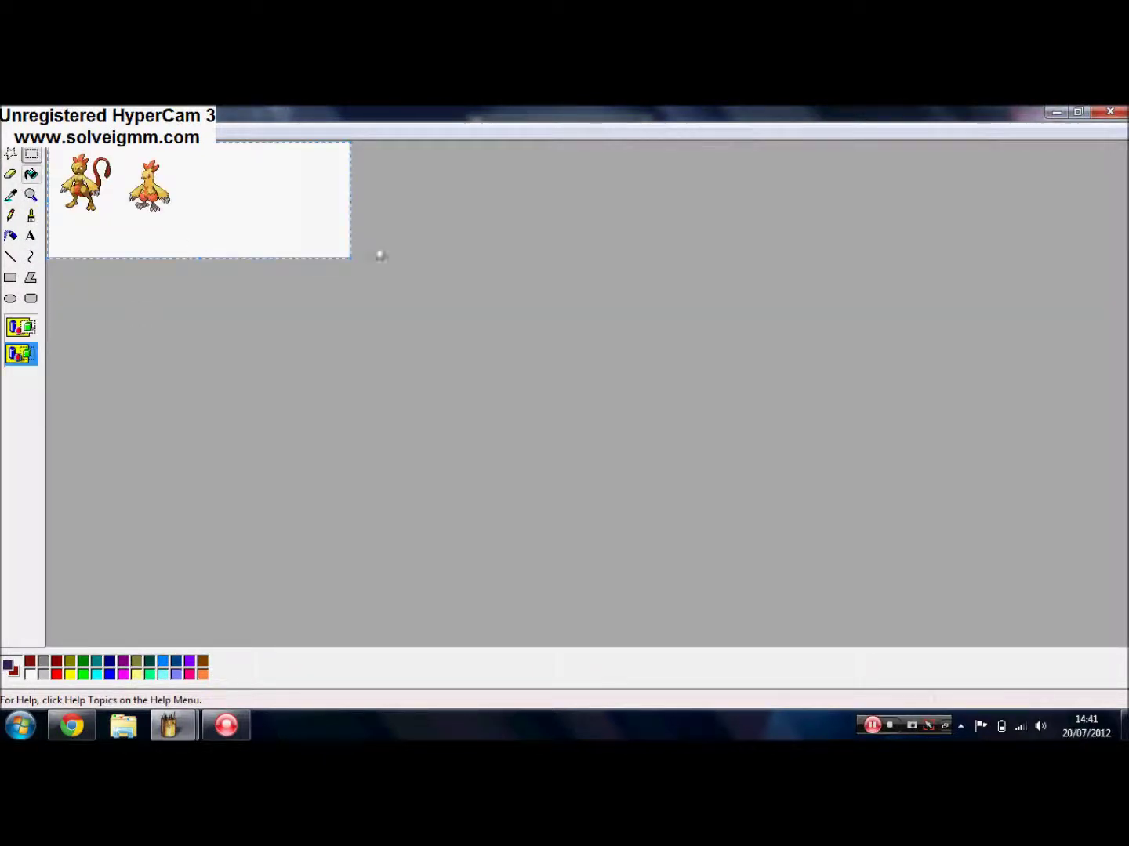
{"action": "left_click_drag", "start_coordinate": [51, 152], "coordinate": [116, 217]}
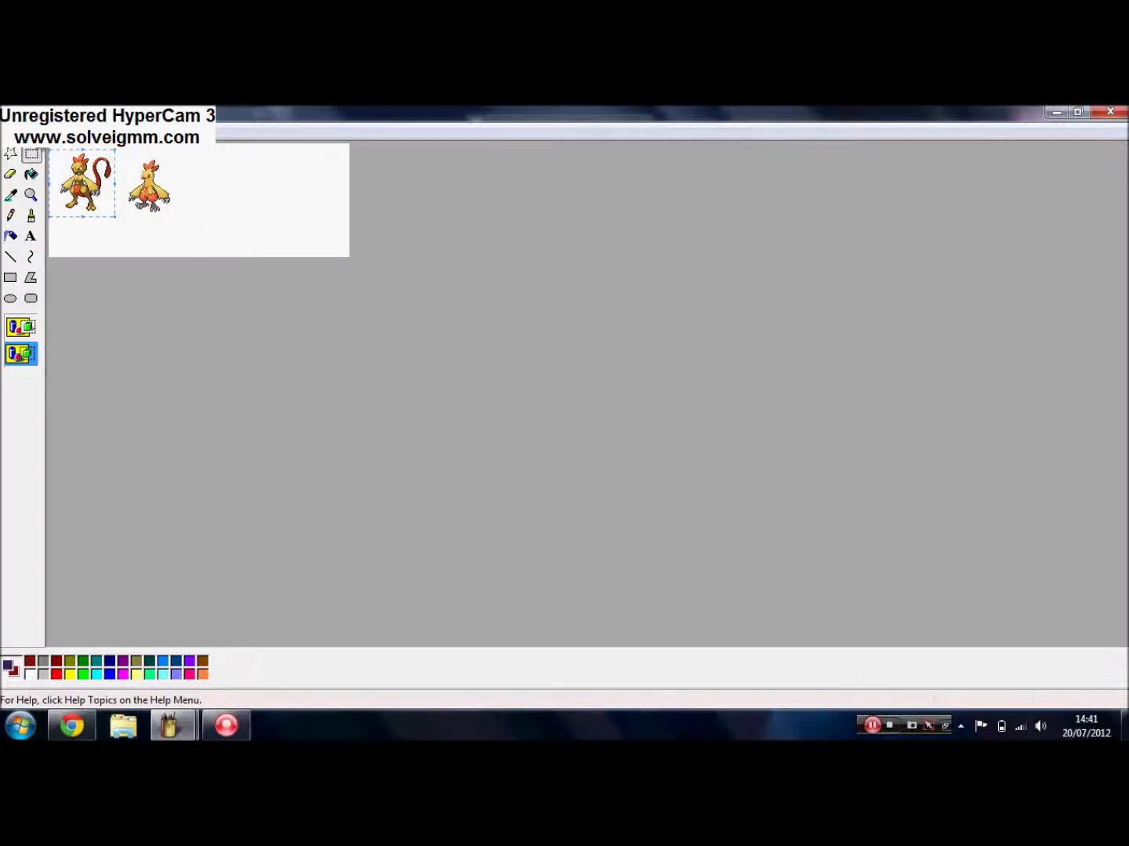
{"action": "left_click_drag", "start_coordinate": [74, 165], "coordinate": [69, 159]}
- Shrink the canvas to about 70 x 77 pixels around the fused sprite, cutting off the Combusken reference
{"action": "left_click", "coordinate": [353, 267]}
{"action": "left_click_drag", "start_coordinate": [50, 146], "coordinate": [103, 209]}
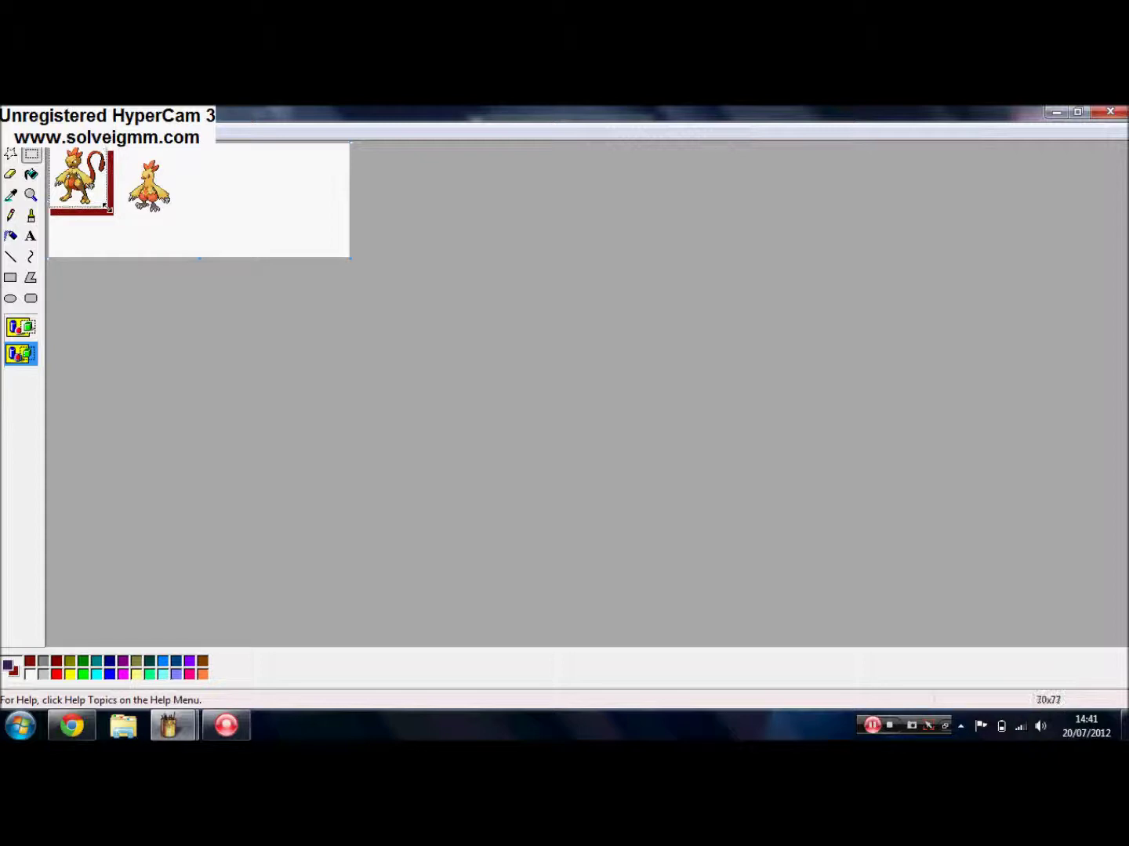
{"action": "left_click_drag", "start_coordinate": [349, 257], "coordinate": [106, 206]}
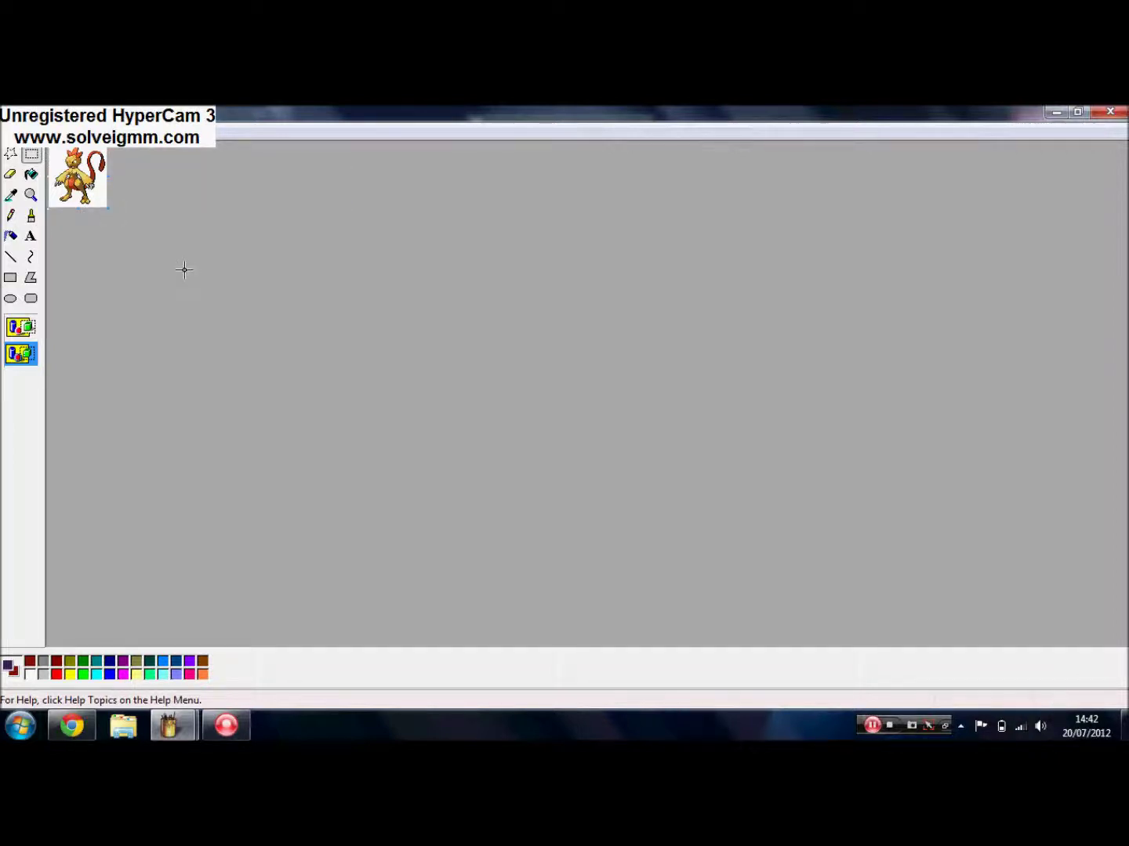